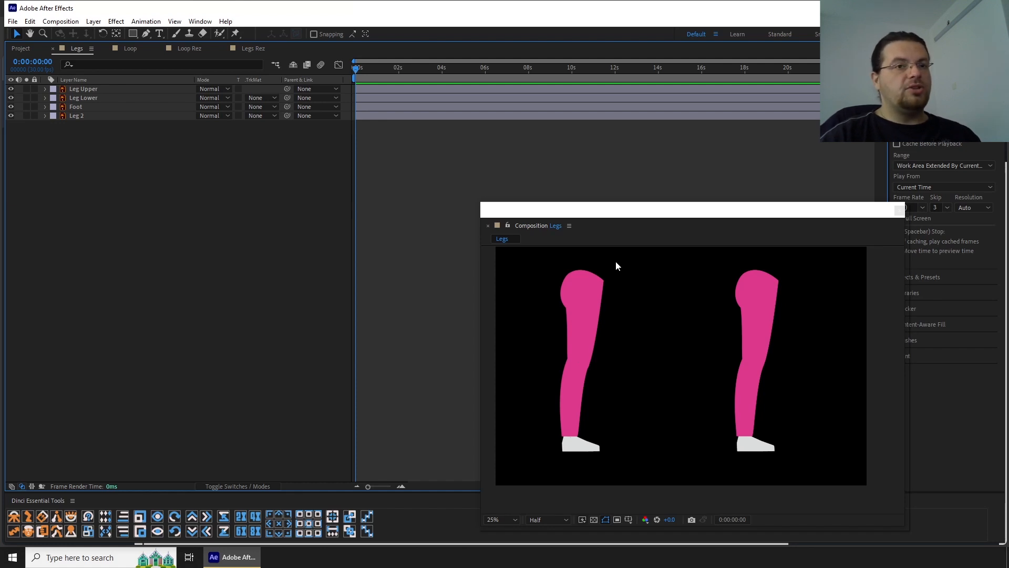
Step: Try moving the upper leg, lower leg and foot of the first leg separately, undoing each move
{"action": "left_click", "coordinate": [601, 317]}
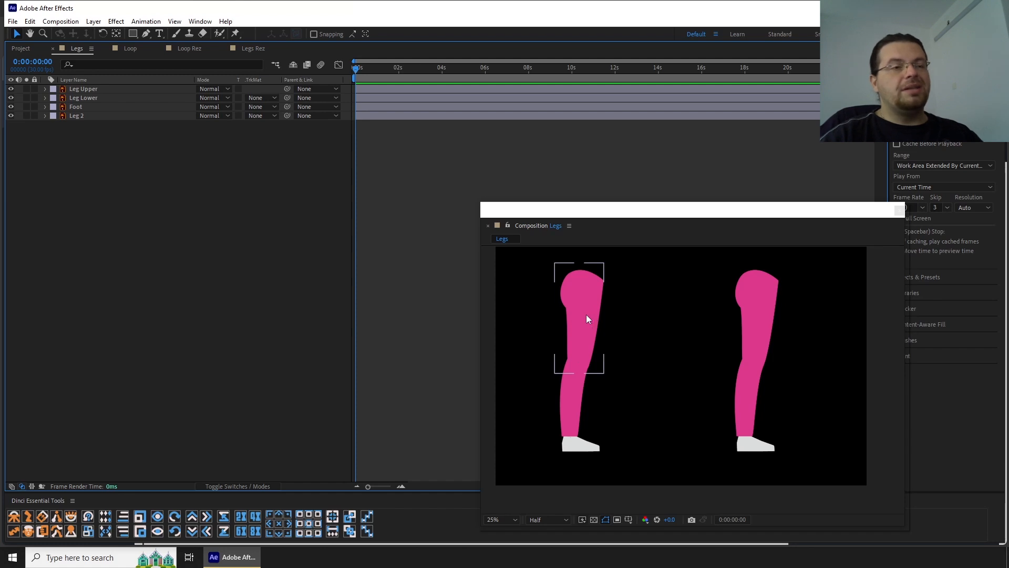
{"action": "left_click_drag", "start_coordinate": [585, 315], "coordinate": [623, 326]}
{"action": "key", "text": "ctrl+z"}
{"action": "left_click_drag", "start_coordinate": [571, 387], "coordinate": [606, 389]}
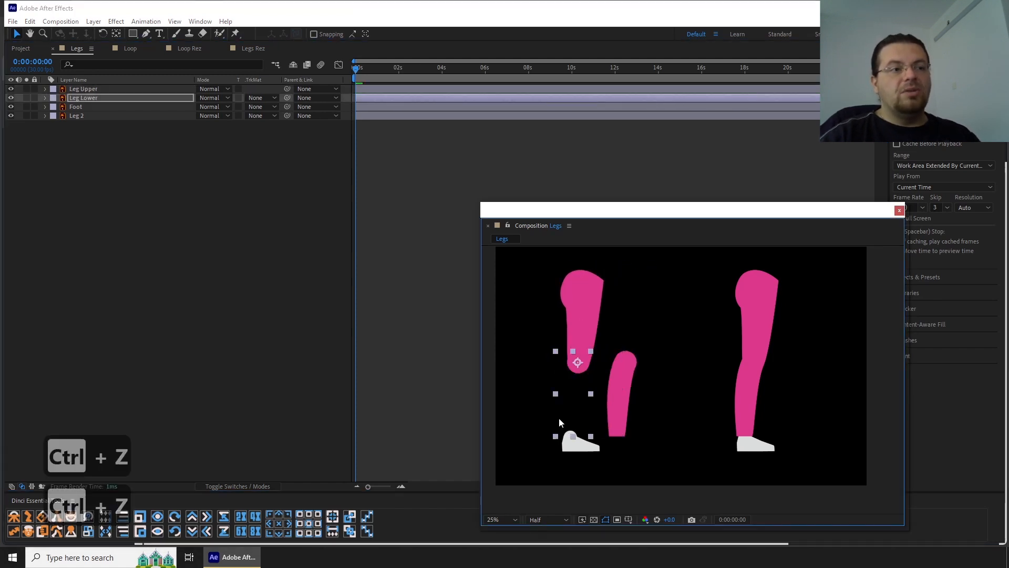
{"action": "key", "text": "ctrl+z"}
{"action": "left_click_drag", "start_coordinate": [577, 445], "coordinate": [586, 446]}
{"action": "key", "text": "ctrl+z"}
{"action": "left_click", "coordinate": [625, 374]}
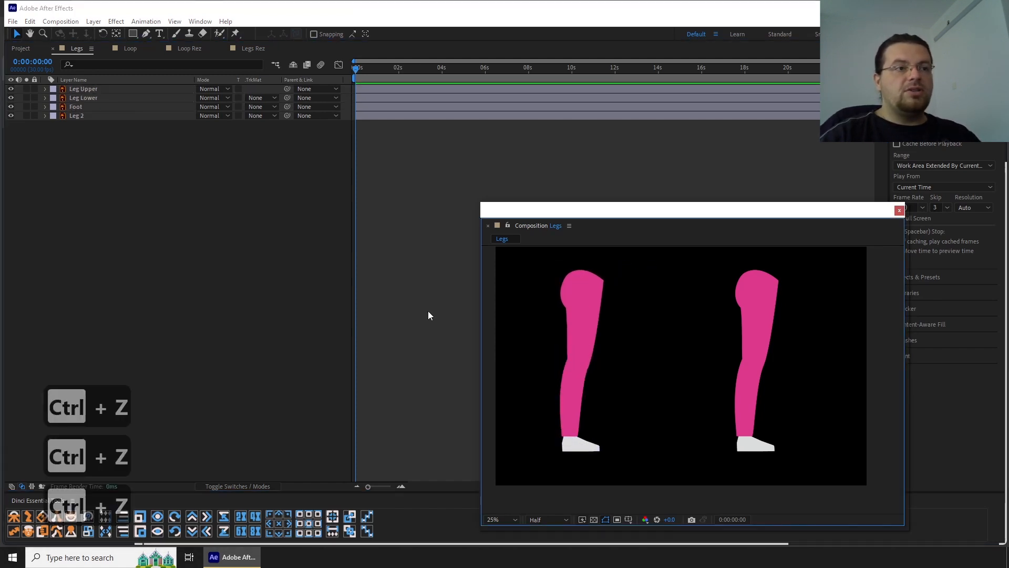
Step: Parent the Foot layer to Leg Lower, and Leg Lower to Leg Upper
{"action": "left_click", "coordinate": [585, 310]}
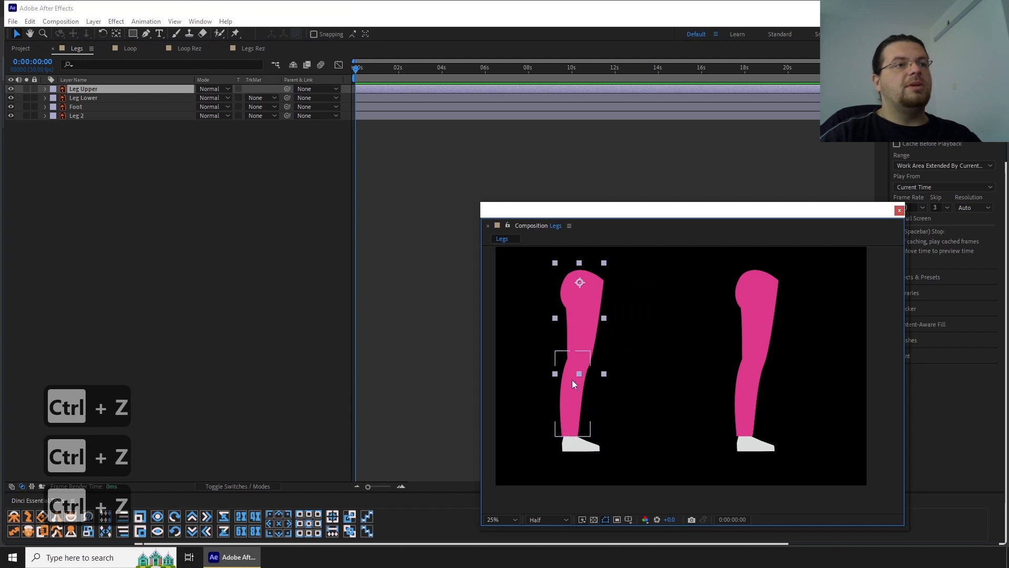
{"action": "left_click", "coordinate": [581, 420]}
{"action": "left_click", "coordinate": [579, 444]}
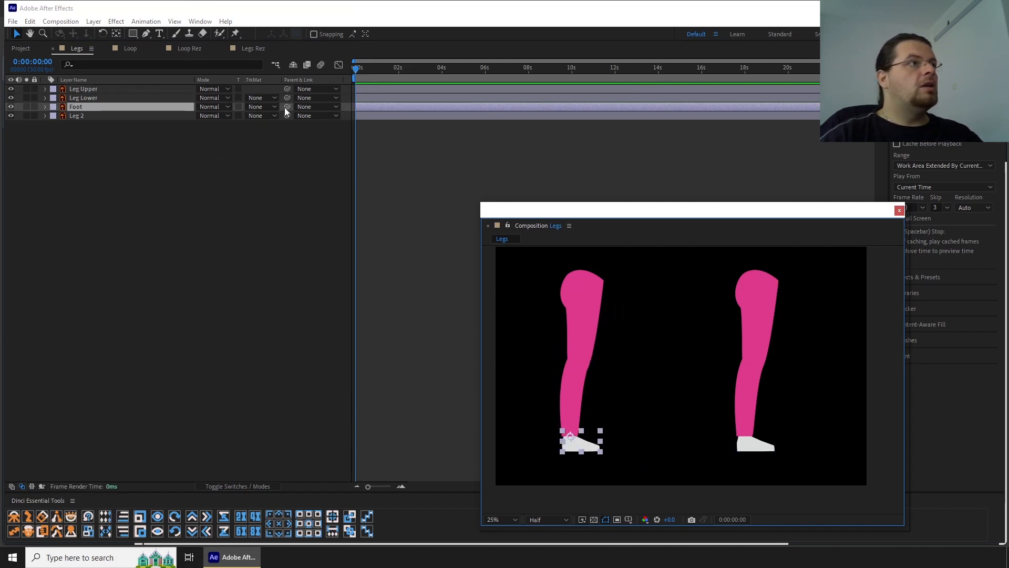
{"action": "left_click_drag", "start_coordinate": [287, 107], "coordinate": [163, 98]}
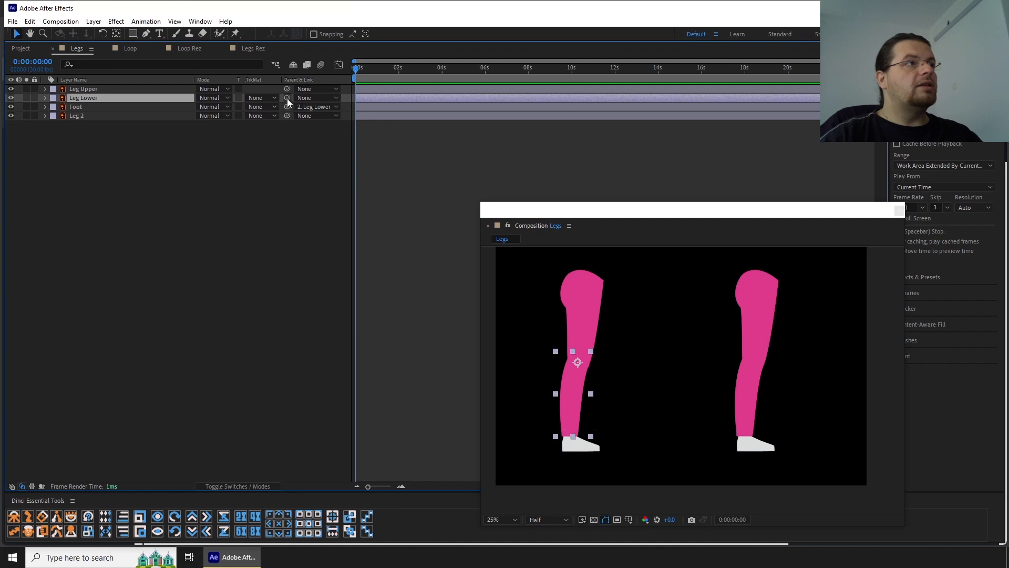
{"action": "left_click_drag", "start_coordinate": [287, 97], "coordinate": [163, 88]}
Step: Rotate the upper leg, lower leg and foot around their joints to test the parented chain, bringing the leg back to nearly straight
{"action": "left_click", "coordinate": [567, 304]}
{"action": "key", "text": "w"}
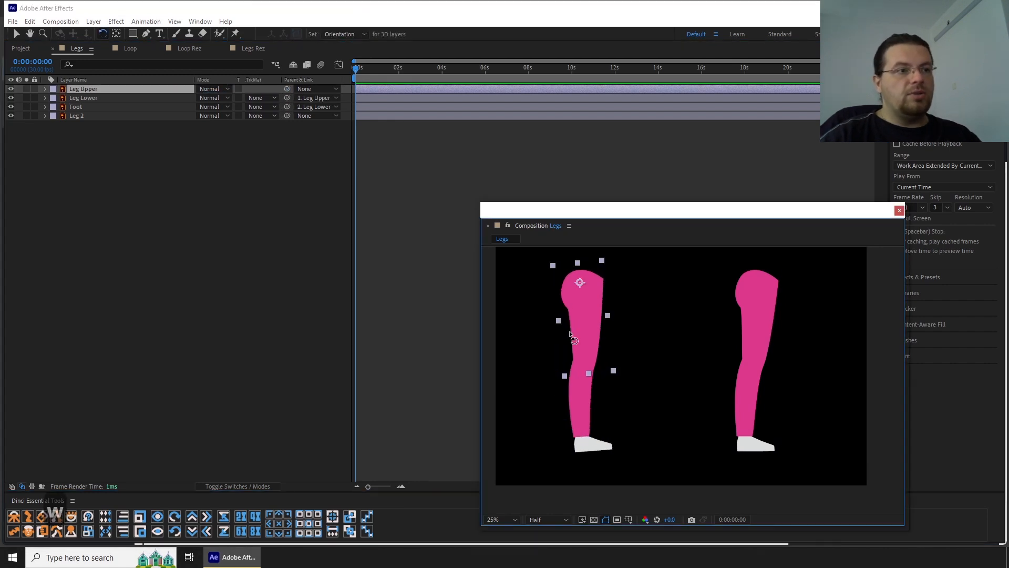
{"action": "left_click_drag", "start_coordinate": [581, 282], "coordinate": [668, 320]}
{"action": "left_click", "coordinate": [654, 374]}
{"action": "left_click_drag", "start_coordinate": [654, 374], "coordinate": [638, 380]}
{"action": "left_click", "coordinate": [636, 413]}
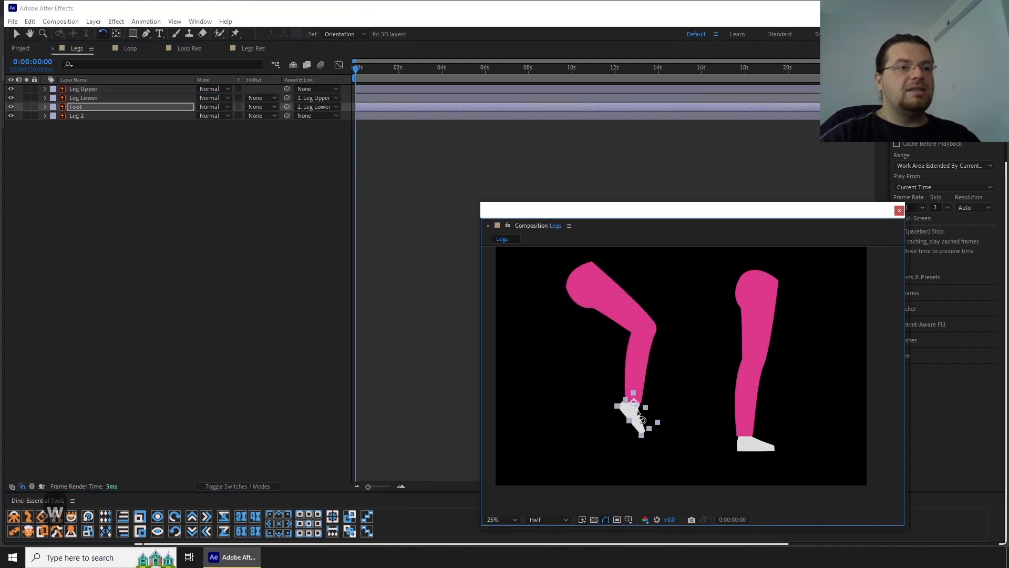
{"action": "left_click_drag", "start_coordinate": [616, 305], "coordinate": [559, 357]}
{"action": "left_click", "coordinate": [582, 375]}
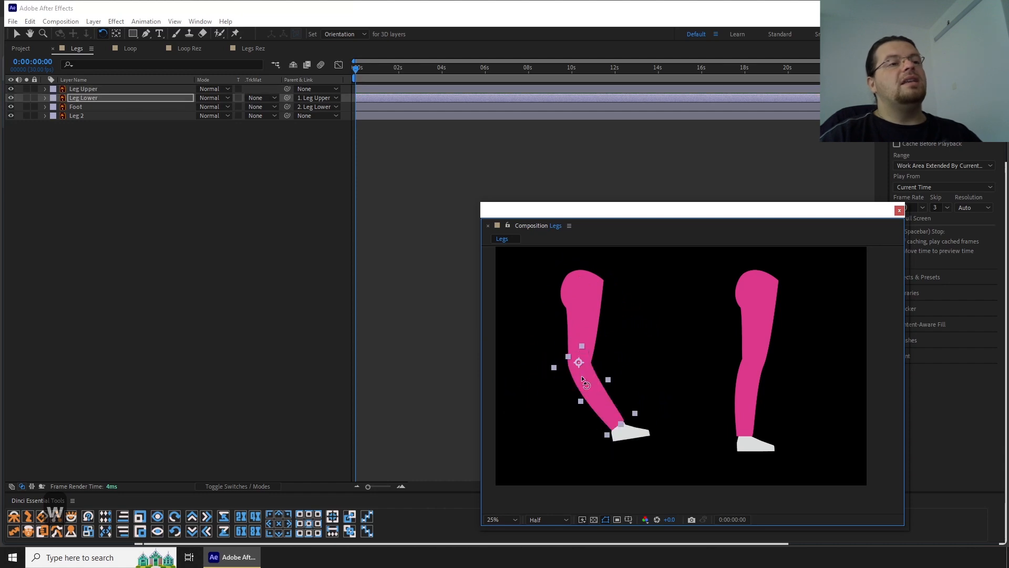
{"action": "left_click_drag", "start_coordinate": [596, 401], "coordinate": [575, 417]}
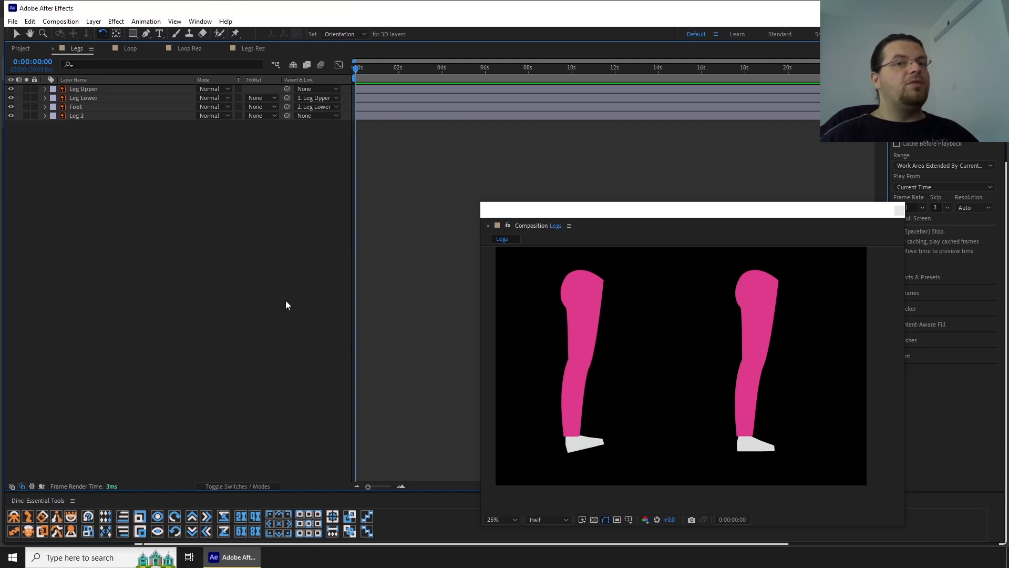
Step: Place puppet pins on the Leg 2 layer at the hip, knee and ankle
{"action": "left_click", "coordinate": [765, 298]}
{"action": "key", "text": "ctrl+p"}
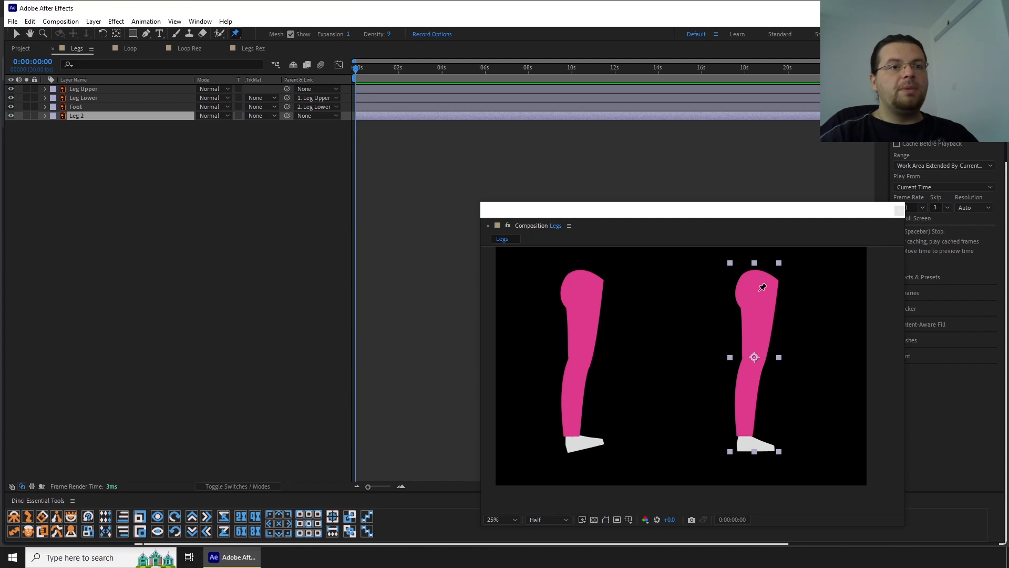
{"action": "left_click", "coordinate": [755, 290]}
{"action": "left_click", "coordinate": [755, 359]}
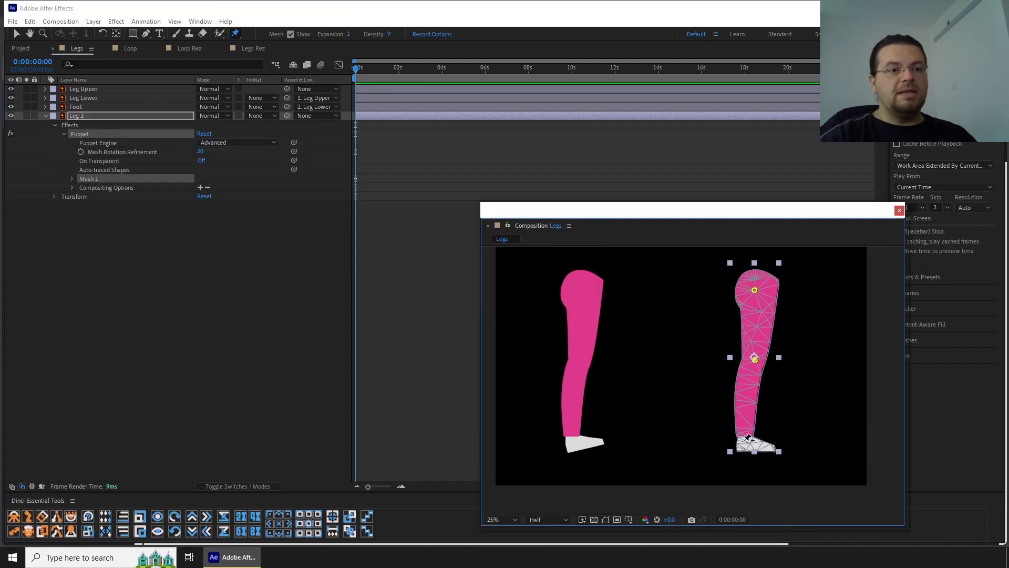
{"action": "left_click", "coordinate": [744, 441]}
Step: Bend Leg 2 by moving its ankle pin forward and up and its knee pin slightly backward
{"action": "left_click_drag", "start_coordinate": [745, 442], "coordinate": [803, 432]}
{"action": "left_click", "coordinate": [754, 361]}
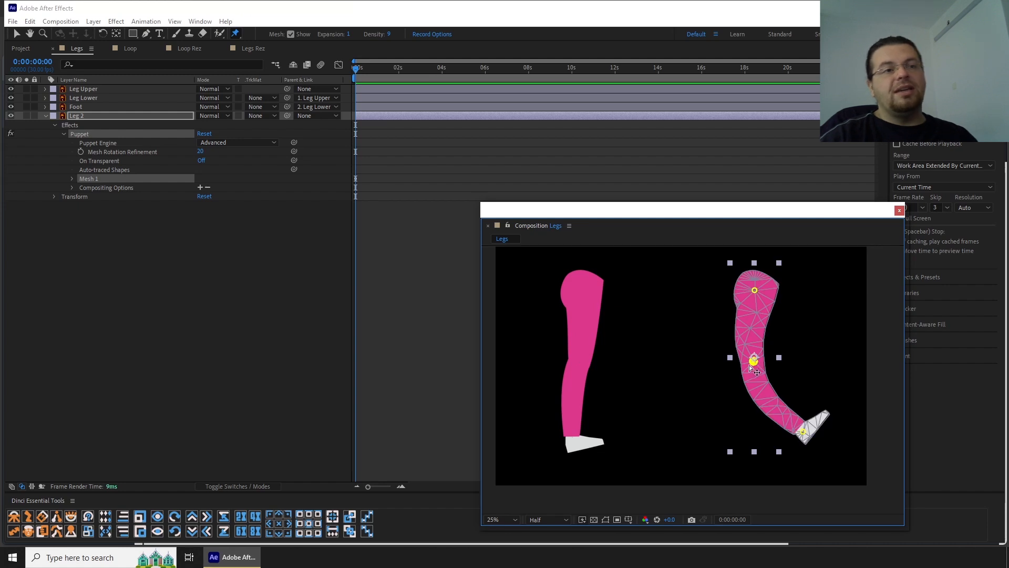
{"action": "mouse_move", "coordinate": [750, 366]}
{"action": "left_mouse_down"}
{"action": "mouse_move", "coordinate": [778, 366]}
{"action": "mouse_move", "coordinate": [742, 367]}
{"action": "left_mouse_up"}
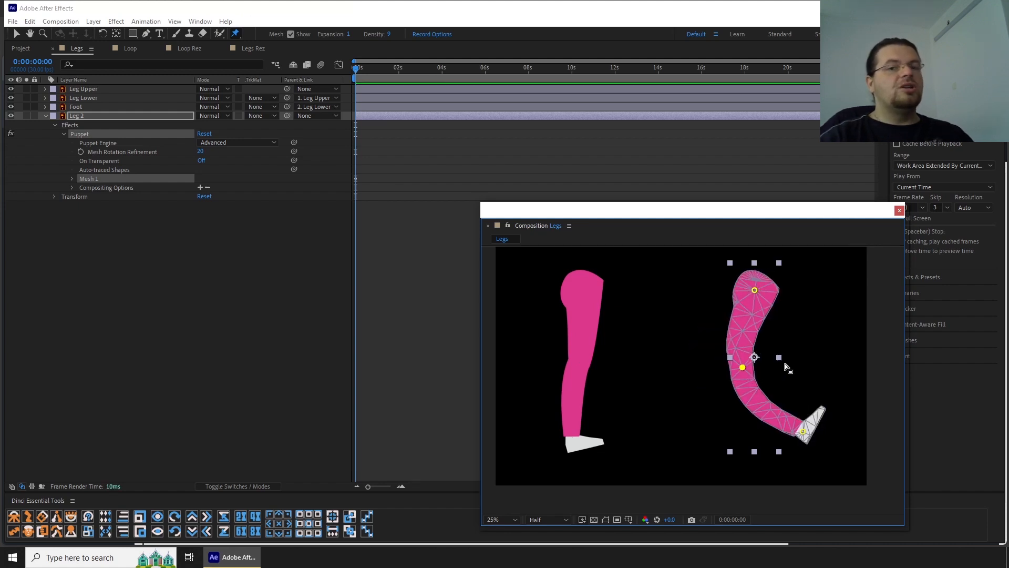
Step: Remove the Puppet effect from the Leg 2 layer
{"action": "left_click", "coordinate": [124, 234]}
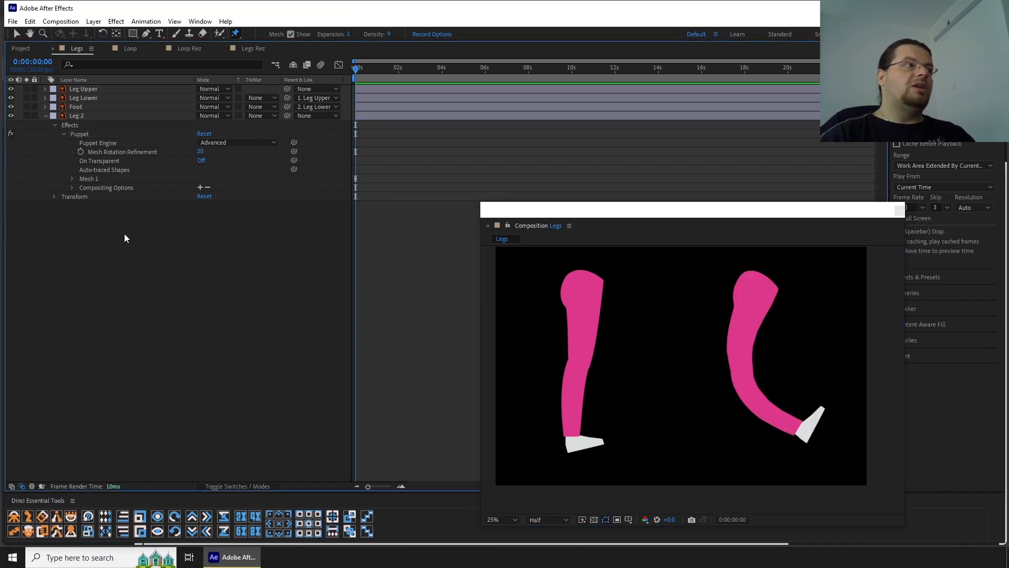
{"action": "left_click", "coordinate": [71, 125]}
{"action": "key", "text": "ctrl+x"}
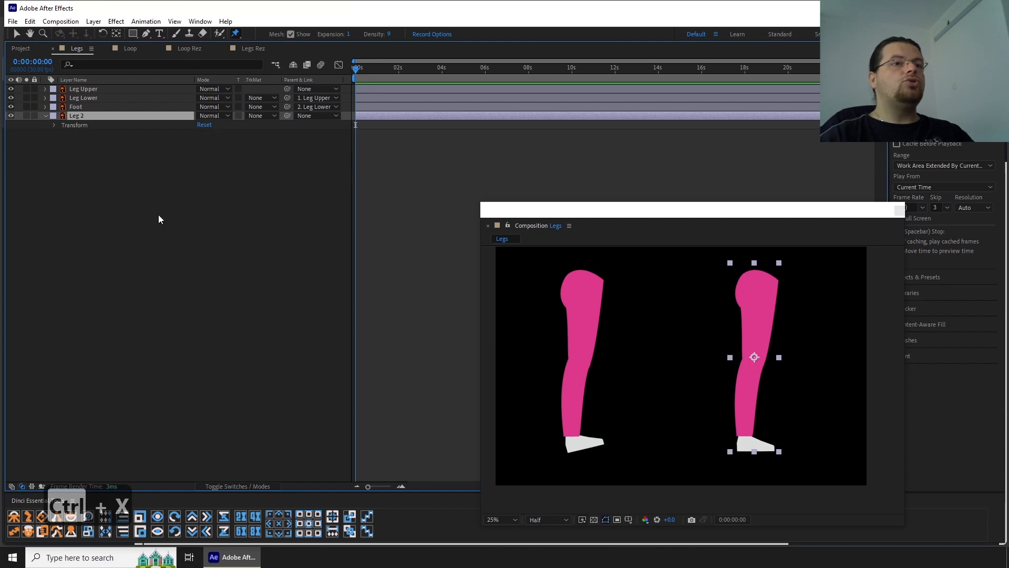
Step: Create an editable shape layer from the Leg 2 vector layer
{"action": "key", "text": "v"}
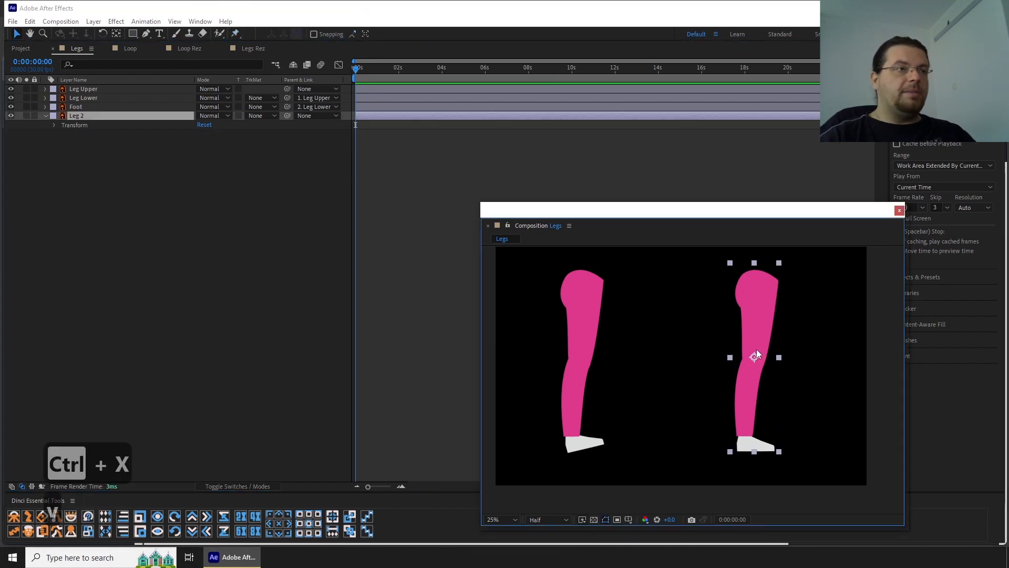
{"action": "right_click", "coordinate": [757, 350]}
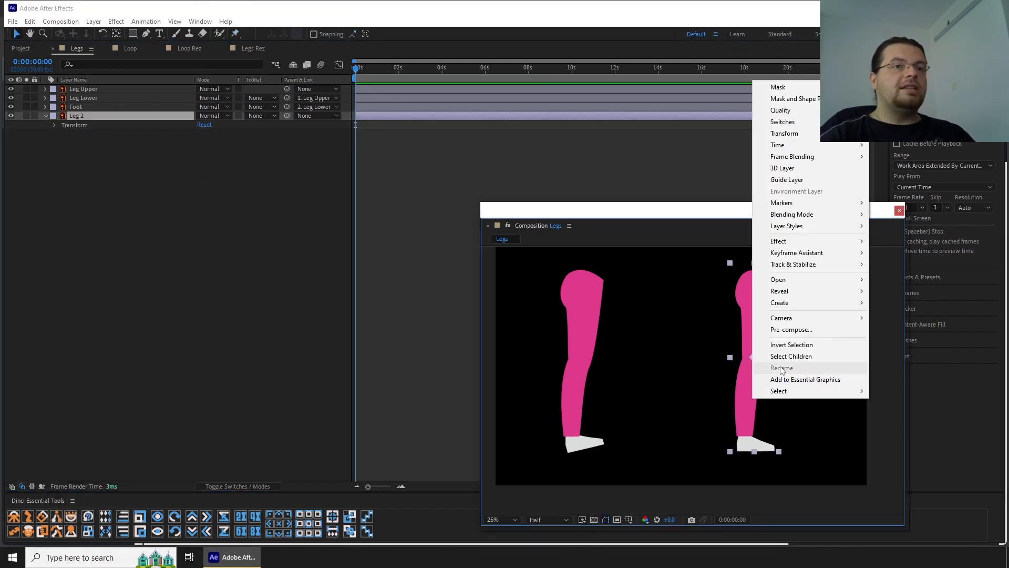
{"action": "mouse_move", "coordinate": [789, 304]}
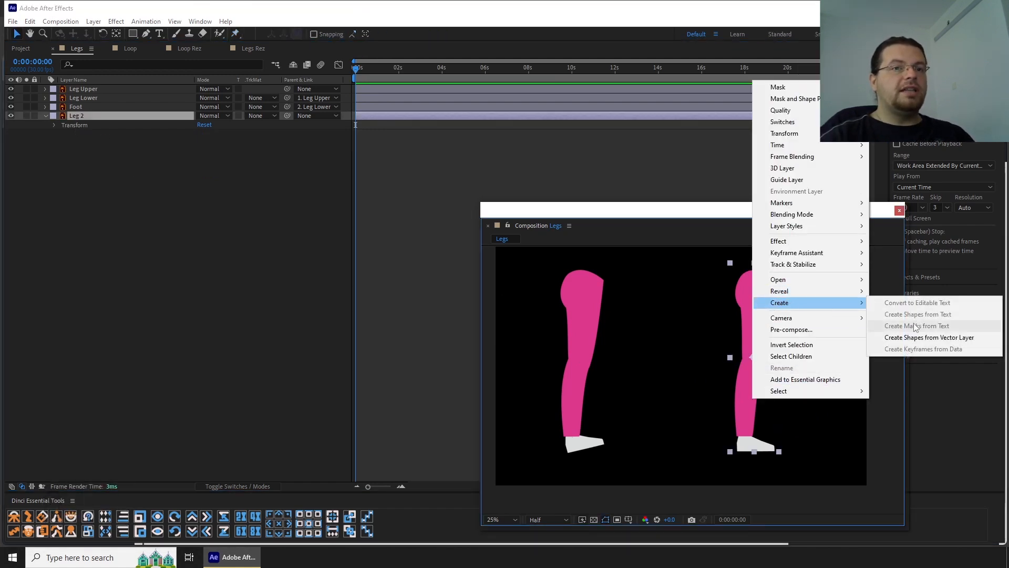
{"action": "left_click", "coordinate": [936, 342]}
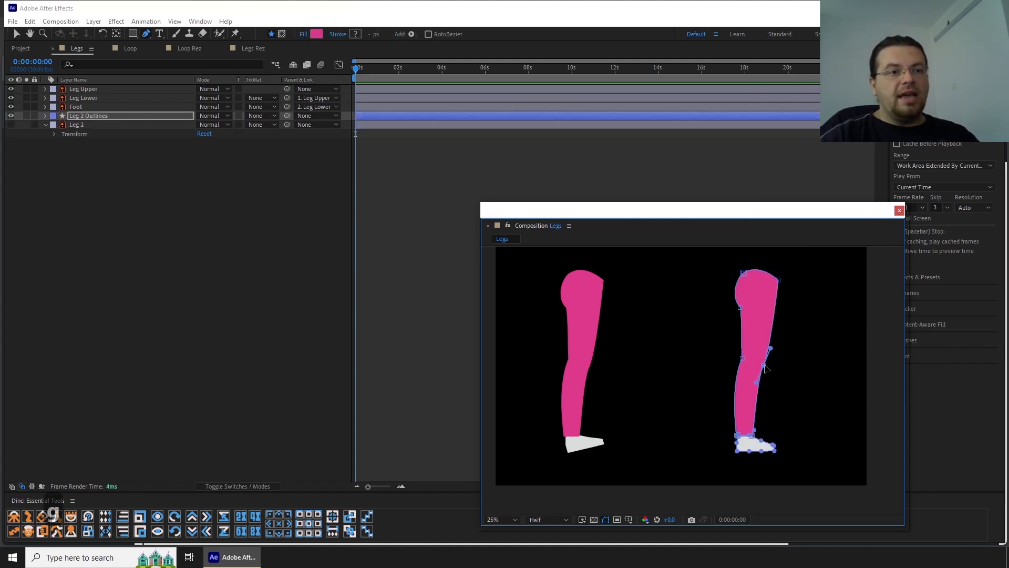
Step: Try transforming the path points of the lower leg and foot in Leg 2 Outlines, and undo the change
{"action": "left_click_drag", "start_coordinate": [677, 352], "coordinate": [859, 482]}
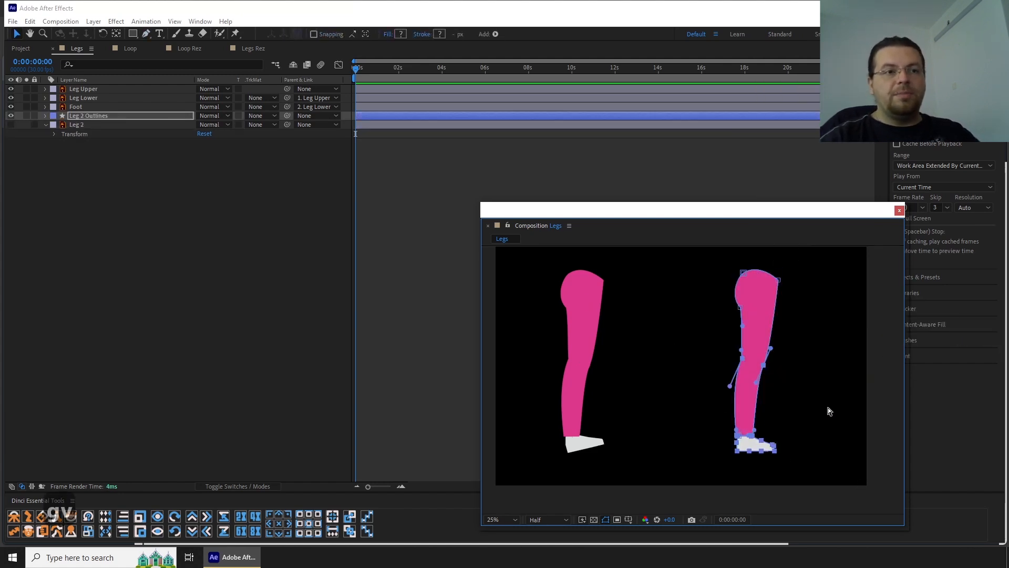
{"action": "key", "text": "ctrl+t"}
{"action": "mouse_move", "coordinate": [826, 402]}
{"action": "left_mouse_down"}
{"action": "mouse_move", "coordinate": [820, 415]}
{"action": "mouse_move", "coordinate": [818, 398]}
{"action": "mouse_move", "coordinate": [824, 421]}
{"action": "left_mouse_up"}
{"action": "key", "text": "ctrl+z"}
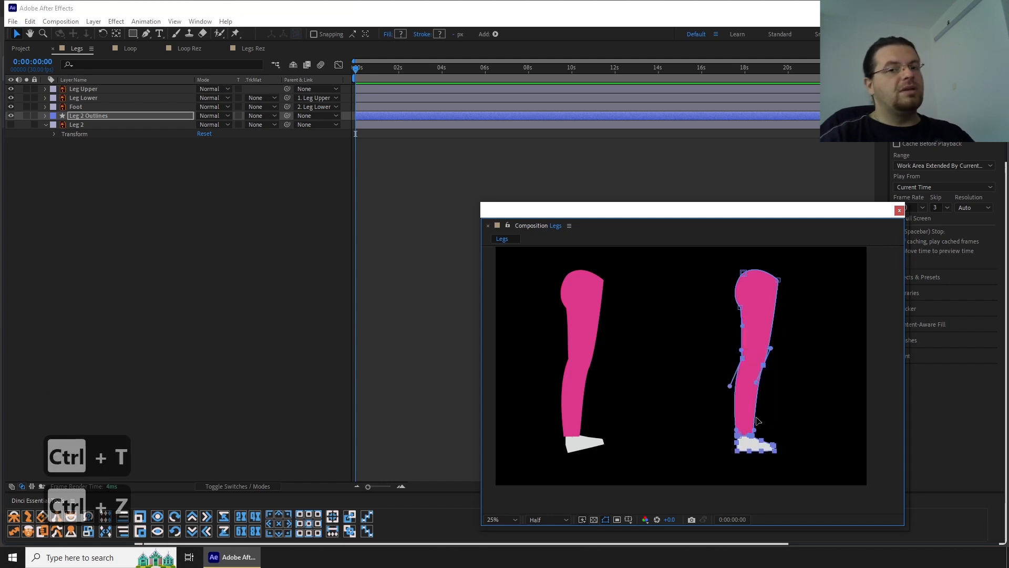
Step: Switch to the Loop composition, centre the character in view and move the current time to 0:00:00:00
{"action": "left_click", "coordinate": [599, 446]}
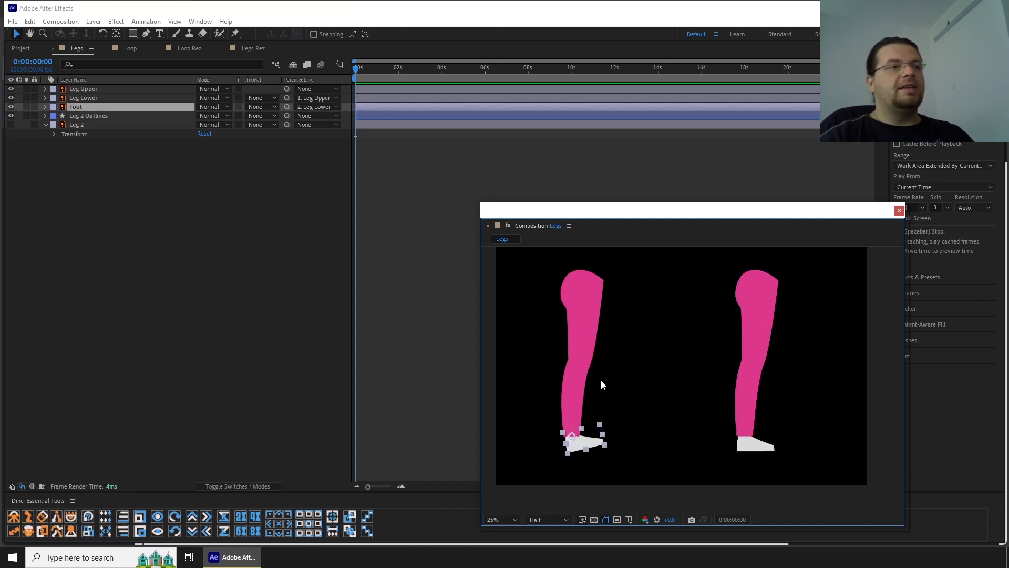
{"action": "left_click", "coordinate": [572, 336]}
{"action": "left_click", "coordinate": [310, 231]}
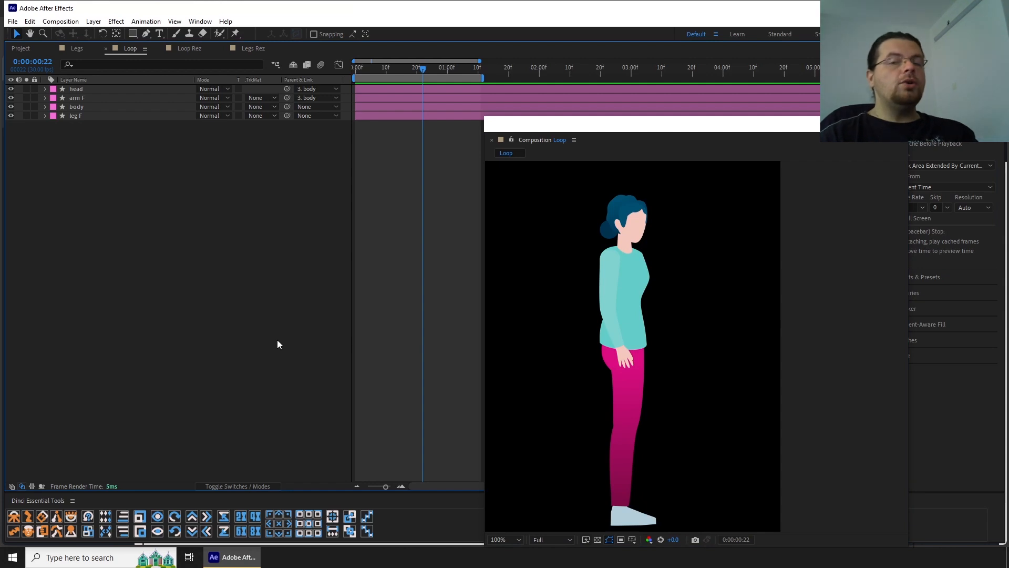
{"action": "left_click_drag", "start_coordinate": [657, 400], "coordinate": [672, 385]}
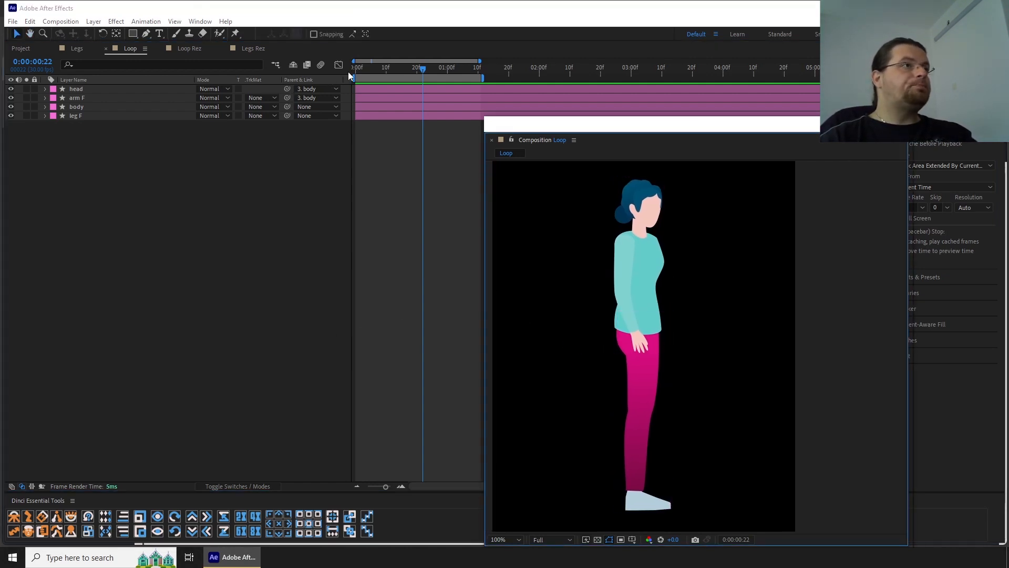
{"action": "left_click_drag", "start_coordinate": [367, 68], "coordinate": [317, 84]}
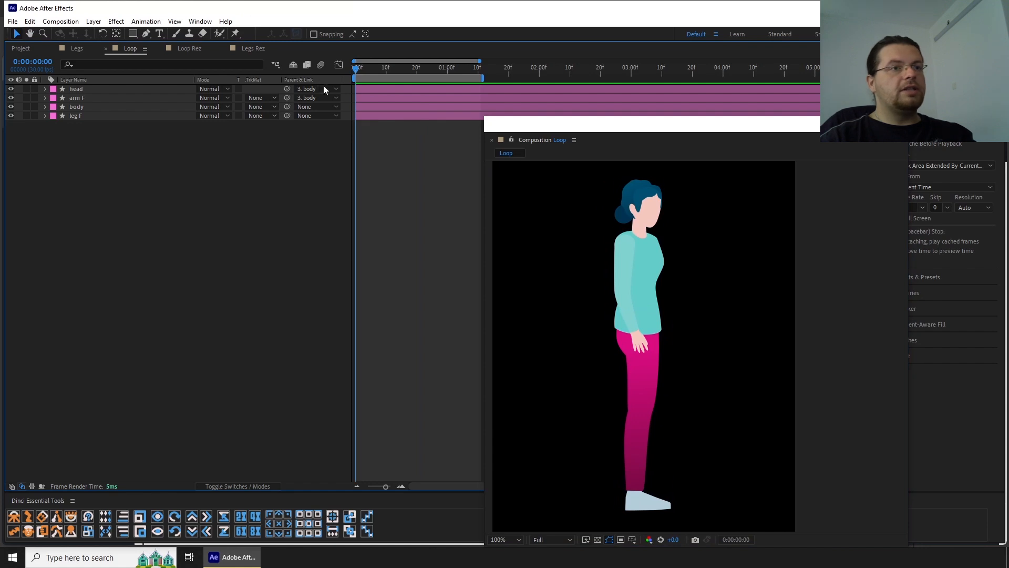
Step: Duplicate the arm F and leg F layers and give the copies a yellow label colour
{"action": "left_click", "coordinate": [628, 449]}
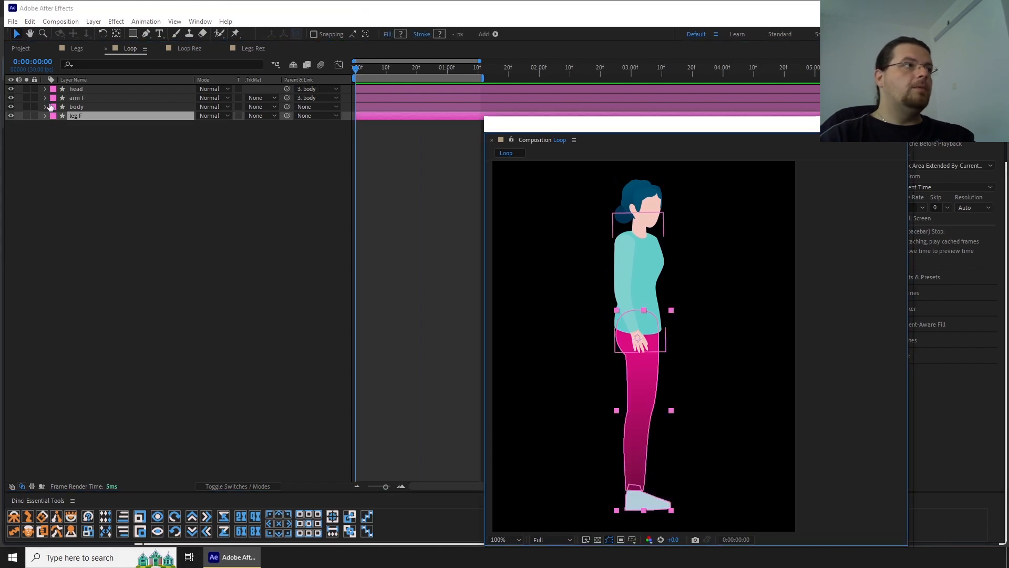
{"action": "left_click", "coordinate": [76, 98], "text": "ctrl"}
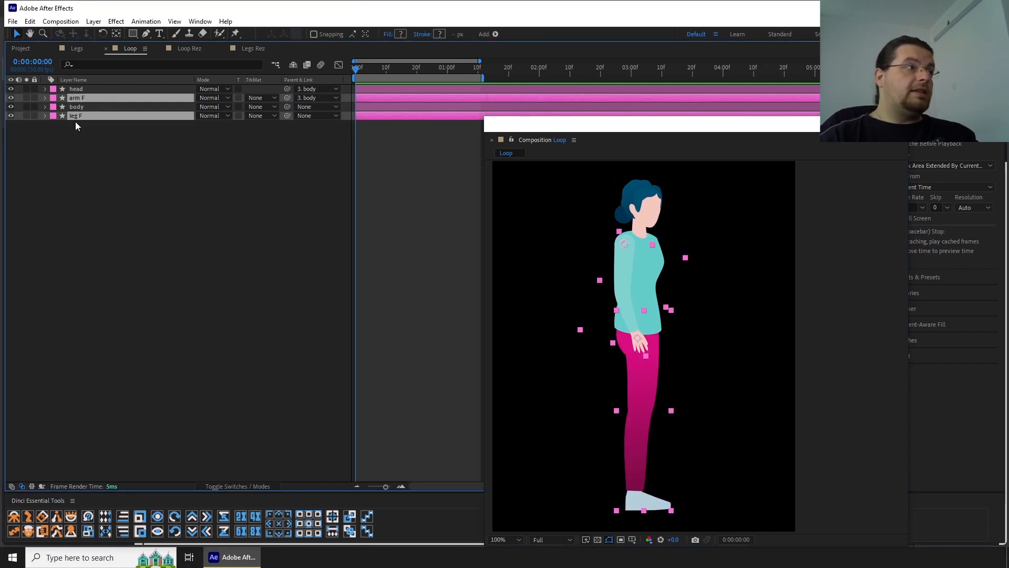
{"action": "key", "text": "ctrl+d"}
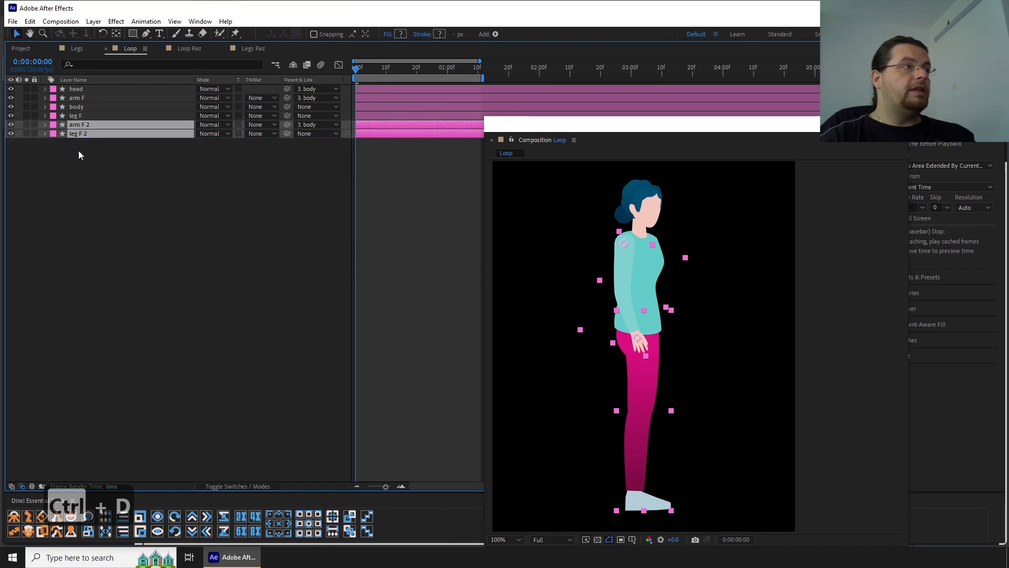
{"action": "left_click", "coordinate": [55, 129]}
{"action": "left_click", "coordinate": [93, 178]}
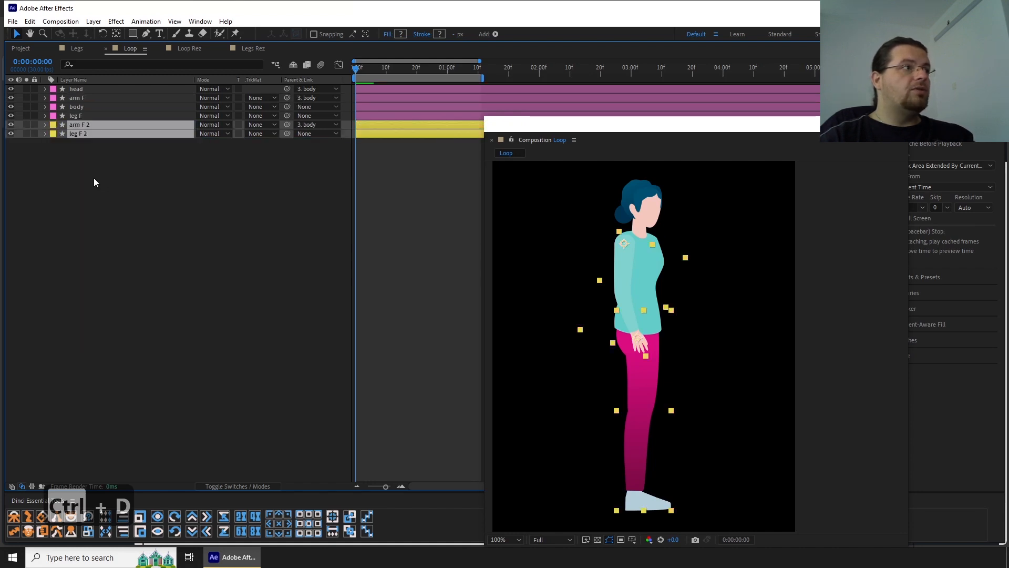
Step: Rename the duplicated arm and leg layers as arm B and leg B
{"action": "left_click", "coordinate": [116, 195]}
{"action": "left_click", "coordinate": [87, 128]}
{"action": "key", "text": "Return"}
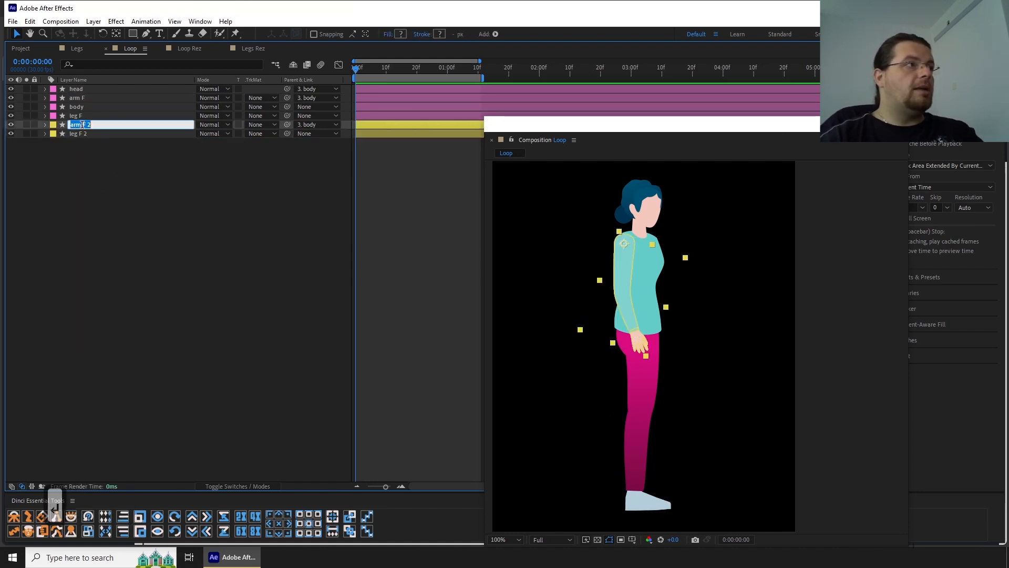
{"action": "left_click_drag", "start_coordinate": [82, 128], "coordinate": [119, 141]}
{"action": "type", "text": "B"}
{"action": "key", "text": "Return"}
{"action": "left_click", "coordinate": [89, 131]}
{"action": "key", "text": "Return"}
{"action": "type", "text": "B"}
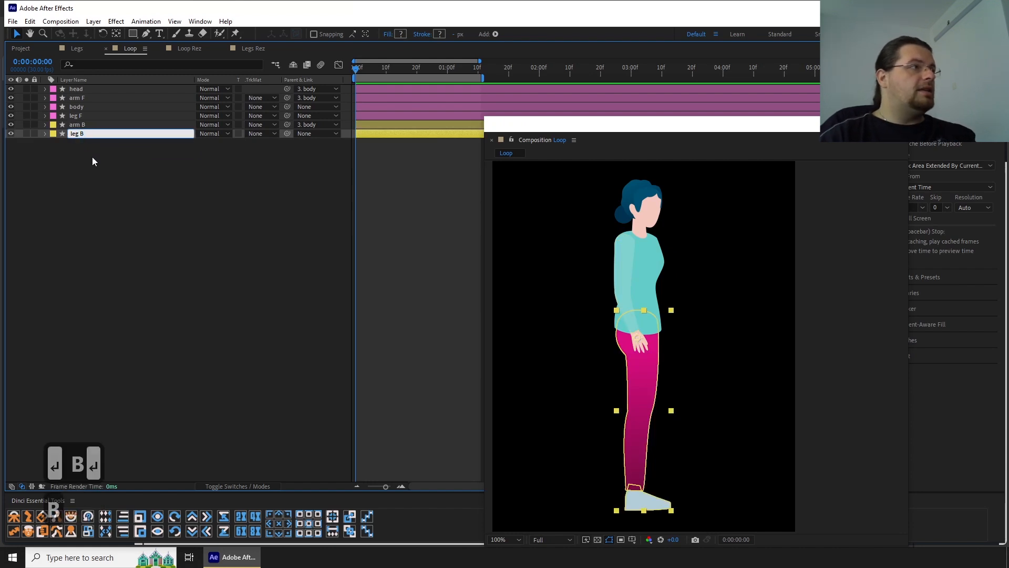
{"action": "key", "text": "Return"}
Step: Copy the whole valueAtTime expression from Script.TXT in Notepad
{"action": "left_click", "coordinate": [93, 157]}
{"action": "key", "text": "ctrl+c"}
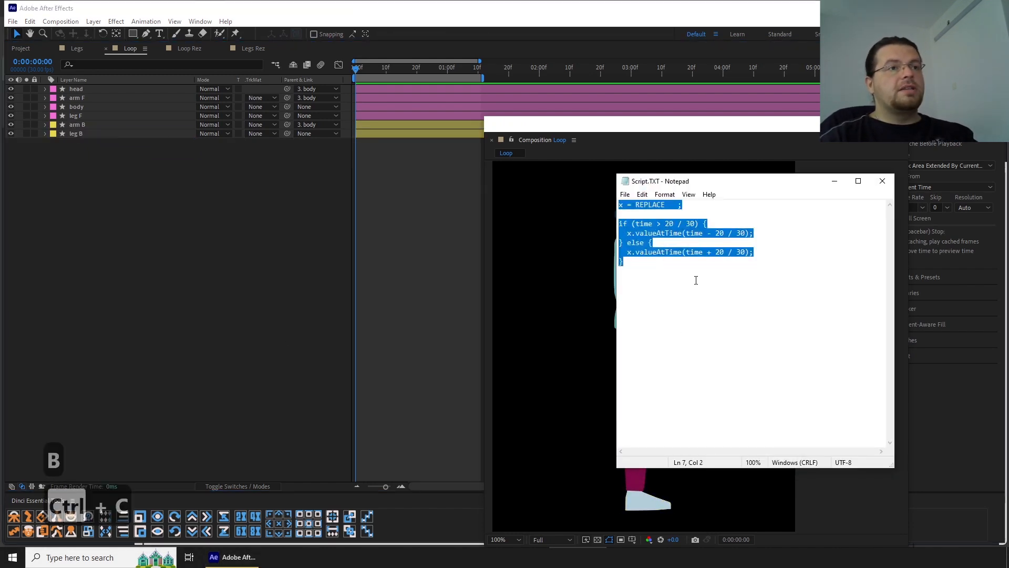
Step: Add the copied valueAtTime expression to leg B's Position and substitute leg F's Position for REPLACE
{"action": "left_click", "coordinate": [86, 134]}
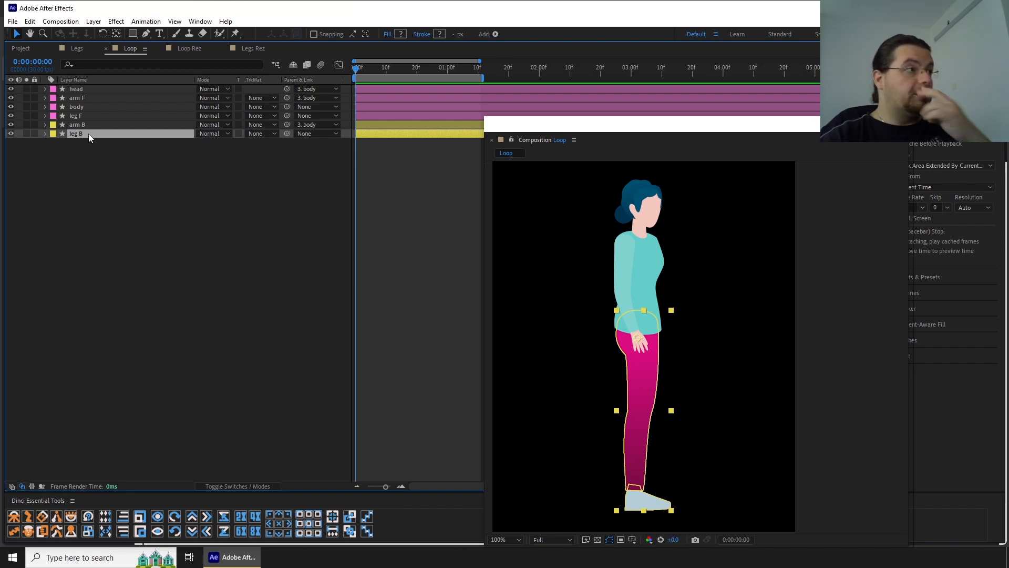
{"action": "left_click", "coordinate": [87, 115], "text": "ctrl"}
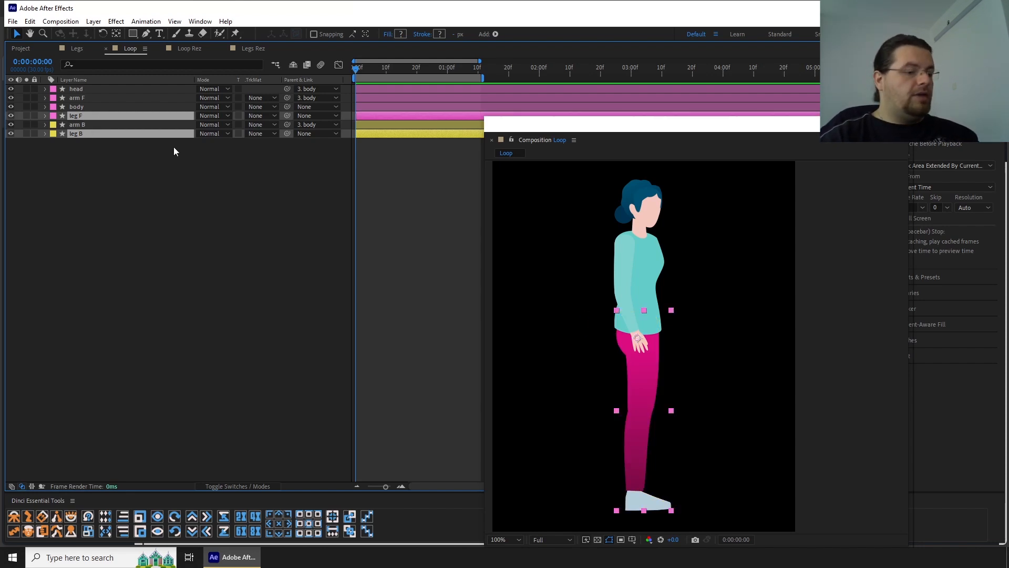
{"action": "key", "text": "p"}
{"action": "key", "text": "shift+r"}
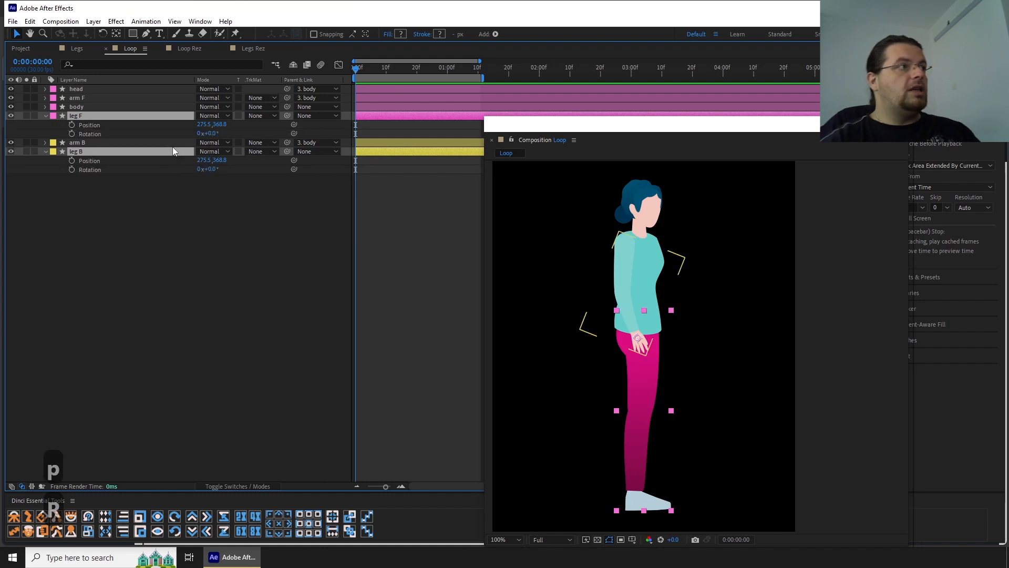
{"action": "left_click", "coordinate": [70, 162]}
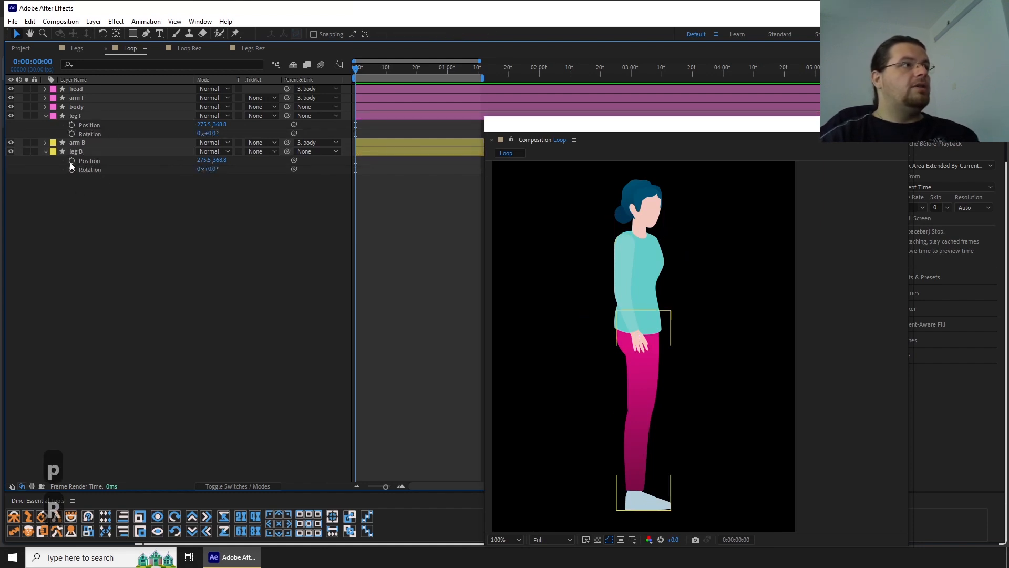
{"action": "key", "text": "ctrl+v"}
{"action": "left_click", "coordinate": [403, 168]}
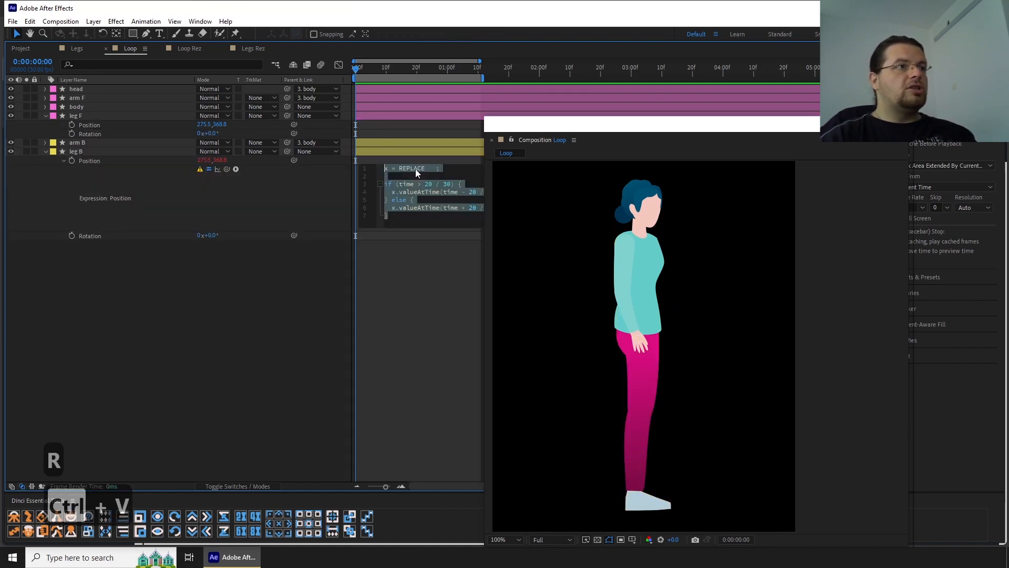
{"action": "double_click", "coordinate": [415, 169]}
{"action": "left_click_drag", "start_coordinate": [227, 168], "coordinate": [87, 124]}
Step: Add the same valueAtTime expression to leg B's Rotation and substitute leg F's Rotation for REPLACE
{"action": "left_click", "coordinate": [82, 235]}
{"action": "key", "text": "ctrl+v"}
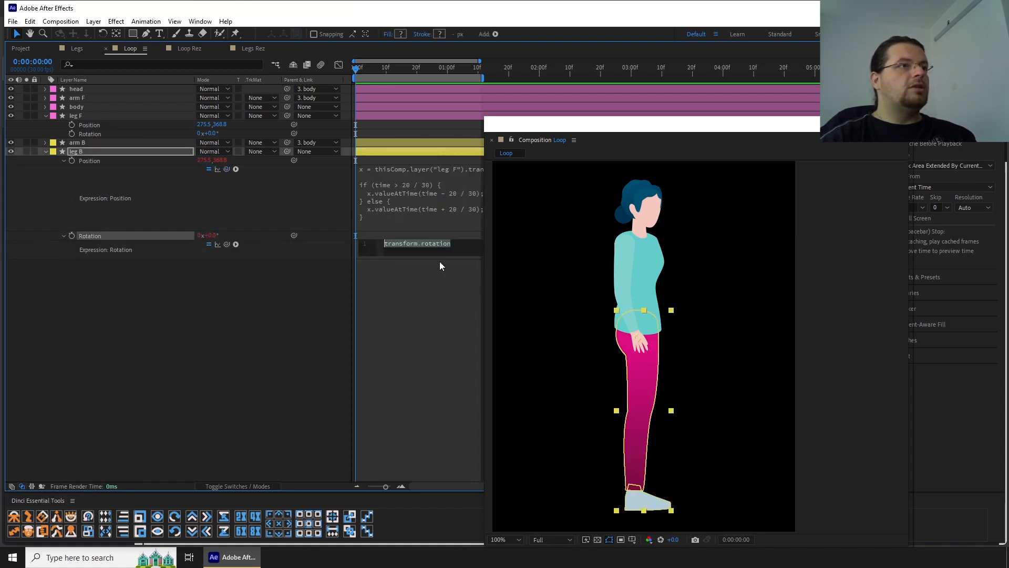
{"action": "left_click", "coordinate": [310, 295]}
{"action": "left_click", "coordinate": [391, 256]}
{"action": "double_click", "coordinate": [411, 243]}
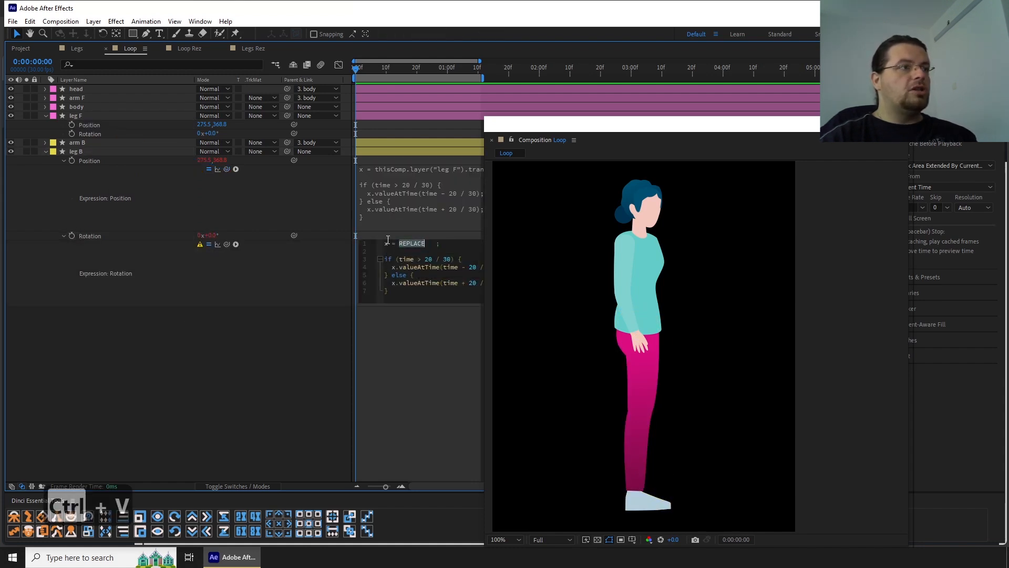
{"action": "left_click_drag", "start_coordinate": [227, 244], "coordinate": [86, 134]}
Step: Filter the leg F and leg B properties by "path" and paste the valueAtTime expression onto both leg B Path properties
{"action": "left_click", "coordinate": [99, 152]}
{"action": "left_click", "coordinate": [79, 115], "text": "ctrl"}
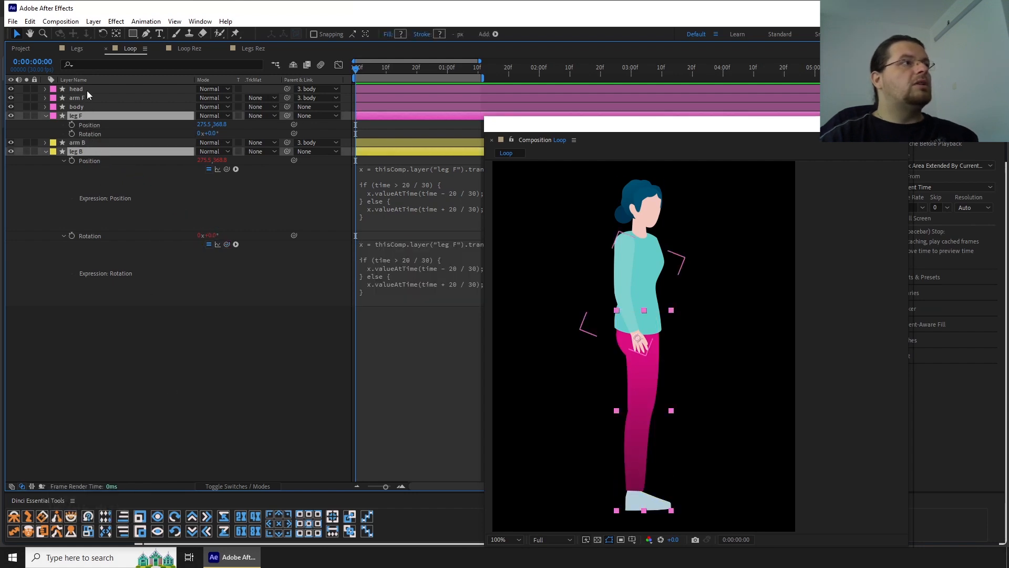
{"action": "left_click", "coordinate": [91, 63]}
{"action": "type", "text": "path"}
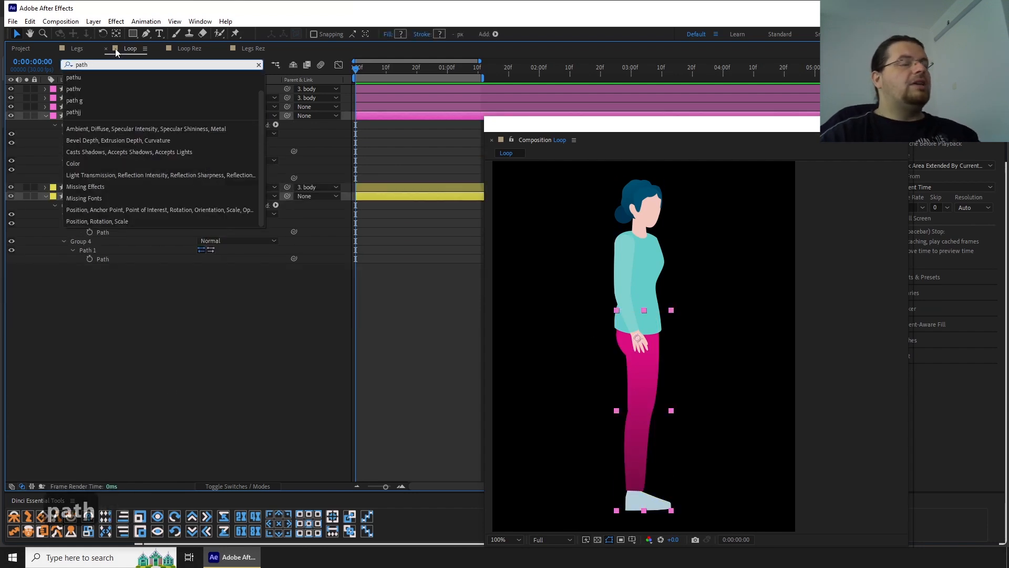
{"action": "left_click", "coordinate": [112, 63]}
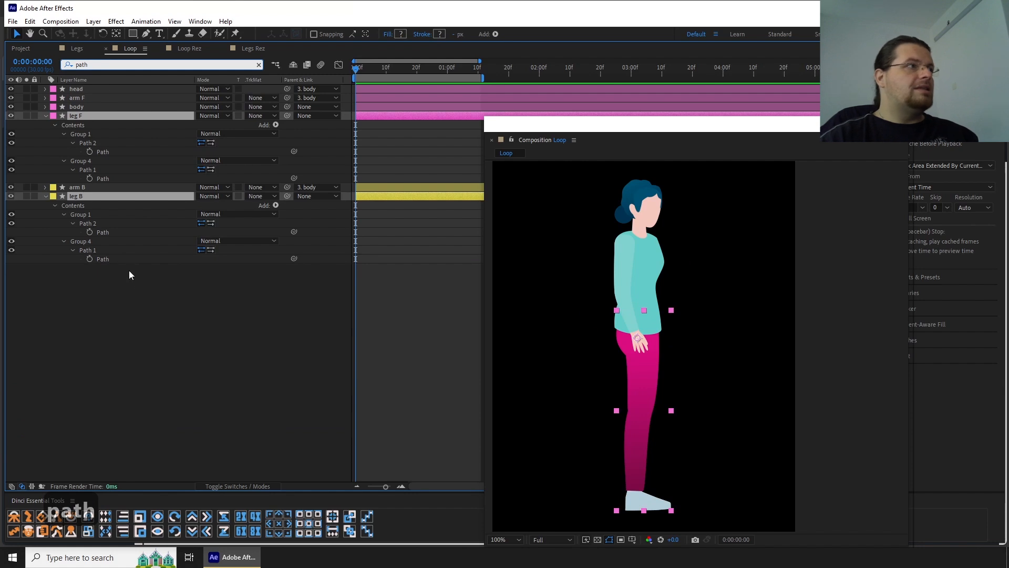
{"action": "left_click", "coordinate": [89, 232]}
{"action": "key", "text": "ctrl+v"}
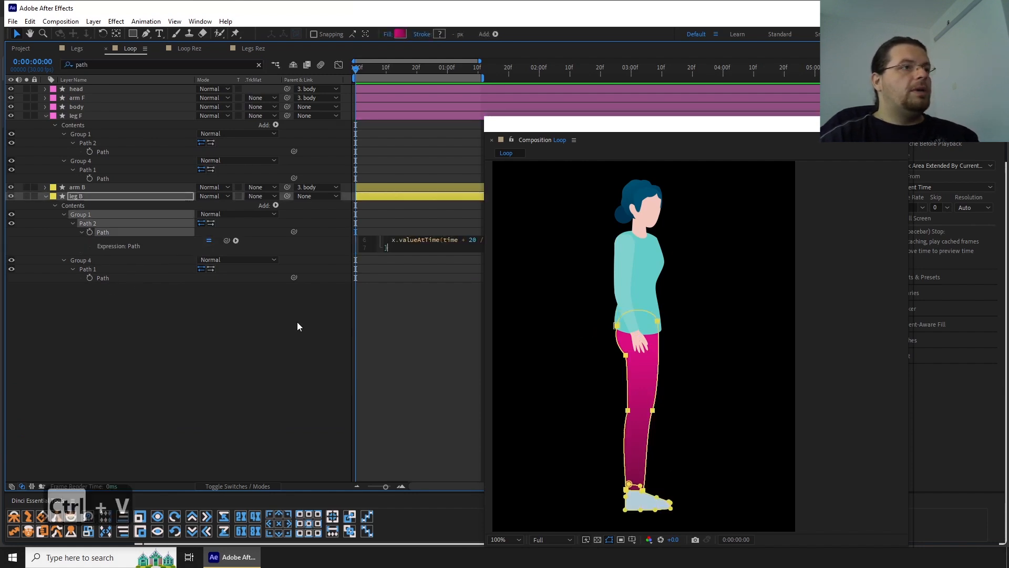
{"action": "left_click", "coordinate": [298, 322]}
{"action": "left_click", "coordinate": [92, 279]}
{"action": "key", "text": "ctrl+v"}
{"action": "left_click", "coordinate": [406, 248]}
{"action": "key", "text": "ctrl+c"}
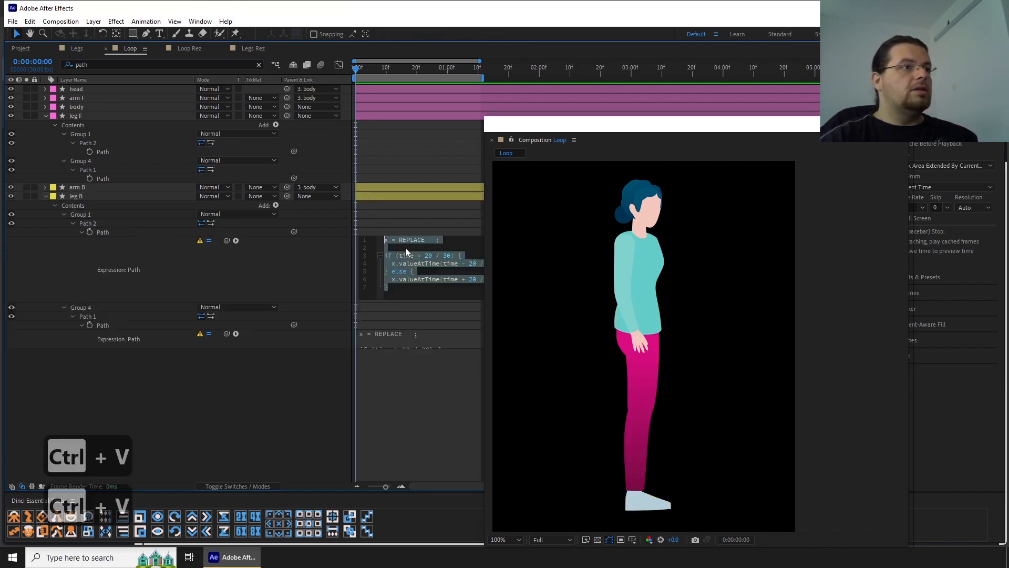
Step: Substitute the matching leg F Path for REPLACE in both leg B Path expressions and collapse the layers
{"action": "double_click", "coordinate": [411, 239]}
{"action": "left_click_drag", "start_coordinate": [226, 241], "coordinate": [100, 152]}
{"action": "left_click", "coordinate": [409, 334]}
{"action": "double_click", "coordinate": [412, 334]}
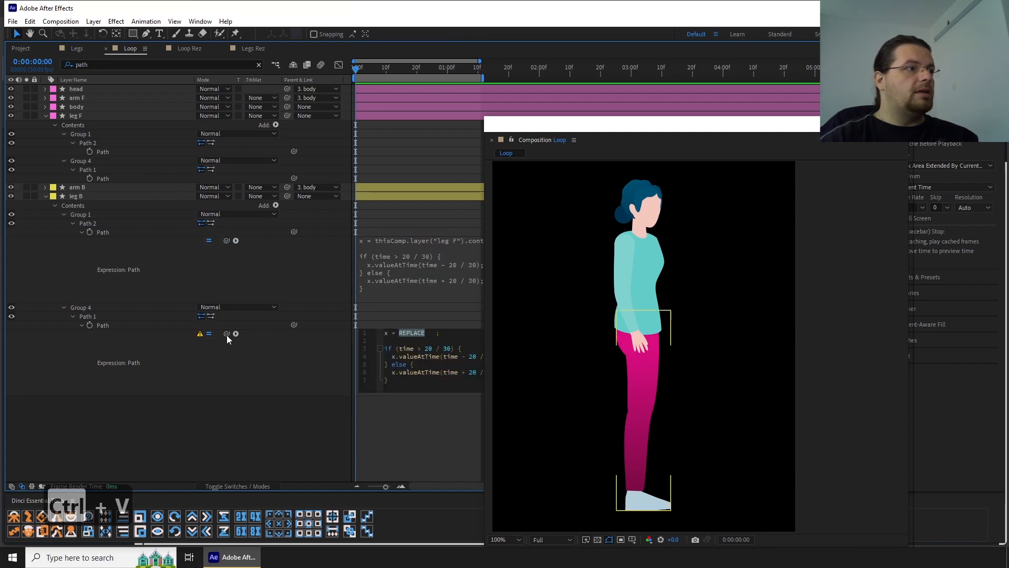
{"action": "left_click_drag", "start_coordinate": [227, 334], "coordinate": [103, 179]}
{"action": "left_click", "coordinate": [276, 431]}
{"action": "key", "text": "u"}
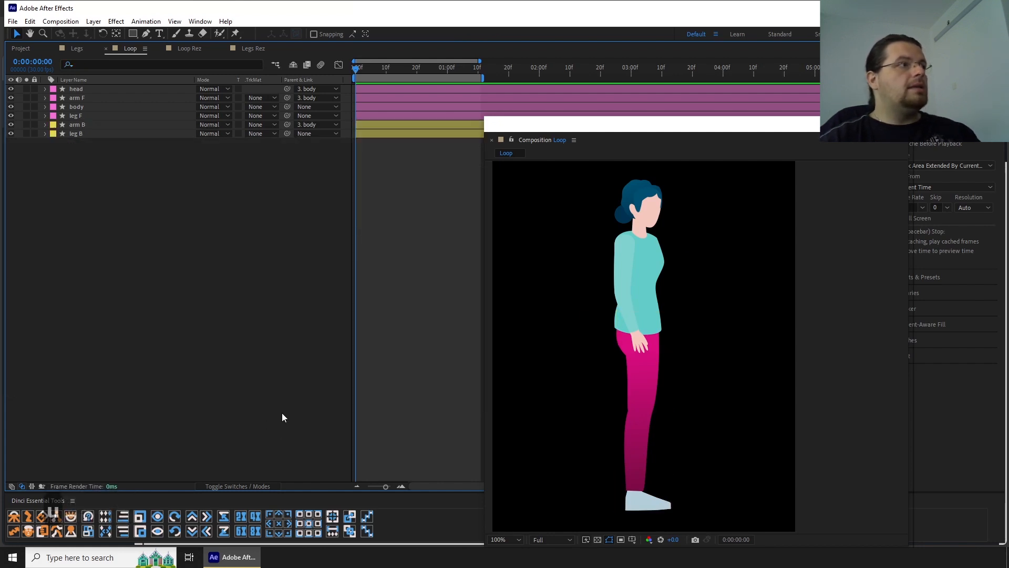
{"action": "key", "text": "e"}
{"action": "key", "text": "e"}
{"action": "key", "text": "e"}
{"action": "key", "text": "e"}
{"action": "key", "text": "e"}
{"action": "key", "text": "e"}
{"action": "key", "text": "e"}
{"action": "key", "text": "e"}
{"action": "key", "text": "e"}
{"action": "key", "text": "e"}
{"action": "key", "text": "e"}
{"action": "key", "text": "e"}
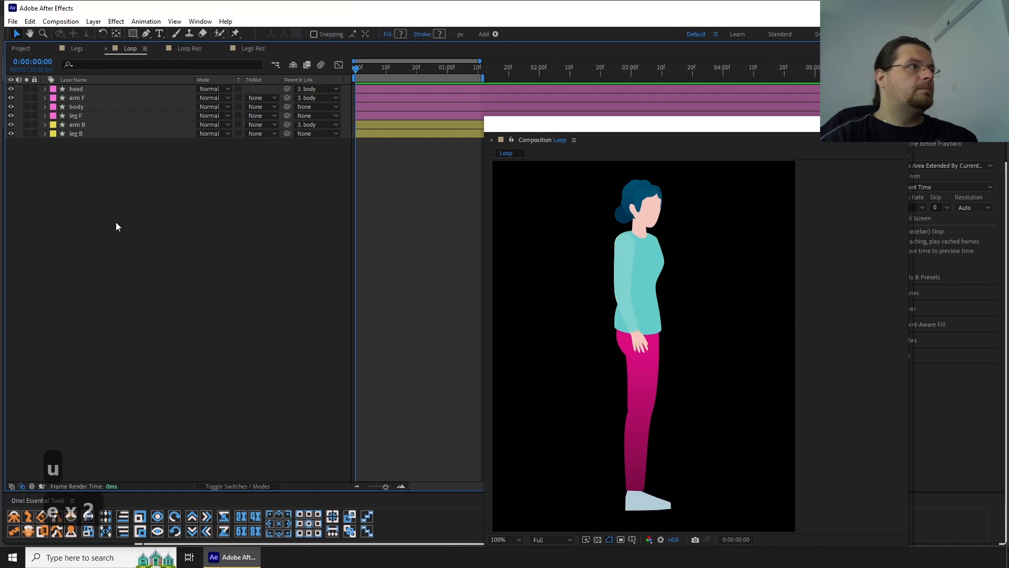
{"action": "key", "text": "u"}
Step: Add the valueAtTime expression to arm B's Position, with x referring to arm F's Position
{"action": "left_click", "coordinate": [93, 125]}
{"action": "left_click", "coordinate": [88, 97], "text": "ctrl"}
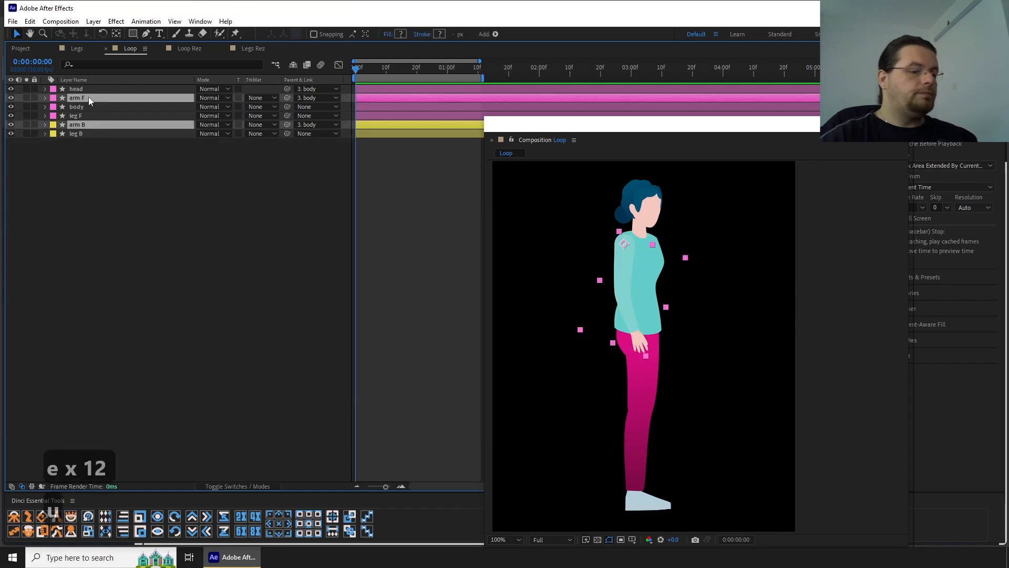
{"action": "key", "text": "p"}
{"action": "key", "text": "shift+r"}
{"action": "left_click", "coordinate": [84, 211]}
{"action": "left_click", "coordinate": [72, 152], "text": "alt"}
{"action": "type", "text": "x = REPLACE;  if (time > 20 / 30) {   x.valueAtTime(time - 20 / 30); } else {   x.valueAtTime(time + 20 / 30); }"}
{"action": "left_click", "coordinate": [72, 179], "text": "alt"}
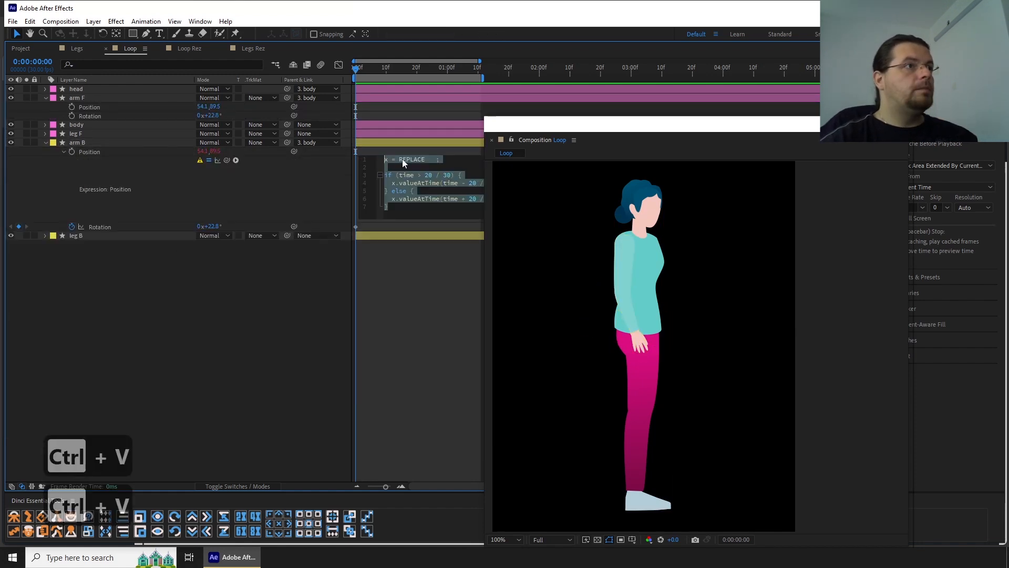
{"action": "type", "text": "x = thisComp.layer(\"arm F\").transform.position;  if (time > 20 / 30) {   x.valueAtTime(time - 20 / 30); } else {   x.valueAtTime(time + 20 / 30); }"}
Step: Substitute arm F's Rotation for REPLACE in arm B's Rotation expression
{"action": "left_click", "coordinate": [413, 278]}
{"action": "double_click", "coordinate": [409, 234]}
{"action": "left_click_drag", "start_coordinate": [227, 236], "coordinate": [100, 115]}
Step: Filter arm F and arm B by "path" and link both arm B Path properties to the matching arm F paths
{"action": "left_click", "coordinate": [90, 142]}
{"action": "left_click", "coordinate": [86, 98], "text": "ctrl"}
{"action": "left_click", "coordinate": [89, 65]}
{"action": "type", "text": "path"}
{"action": "left_click", "coordinate": [95, 252]}
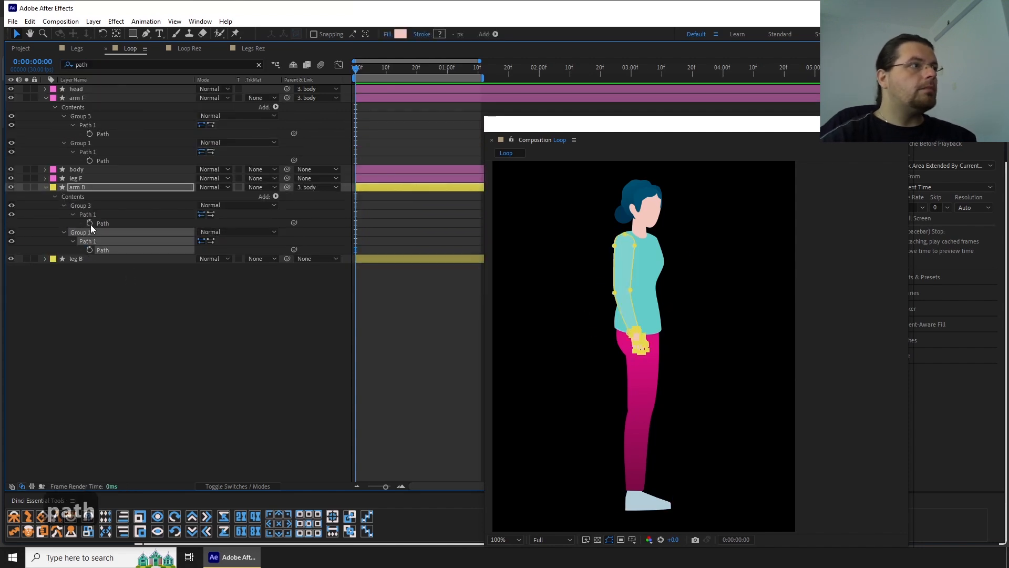
{"action": "left_click", "coordinate": [90, 223], "text": "alt"}
{"action": "left_click_drag", "start_coordinate": [227, 232], "coordinate": [103, 134]}
{"action": "left_click", "coordinate": [89, 269], "text": "alt"}
{"action": "left_click_drag", "start_coordinate": [226, 279], "coordinate": [103, 160]}
Step: Replace arm B's Group 3 Path expression with the valueAtTime script, using arm F's Group 3 Path in place of REPLACE
{"action": "left_click", "coordinate": [430, 233]}
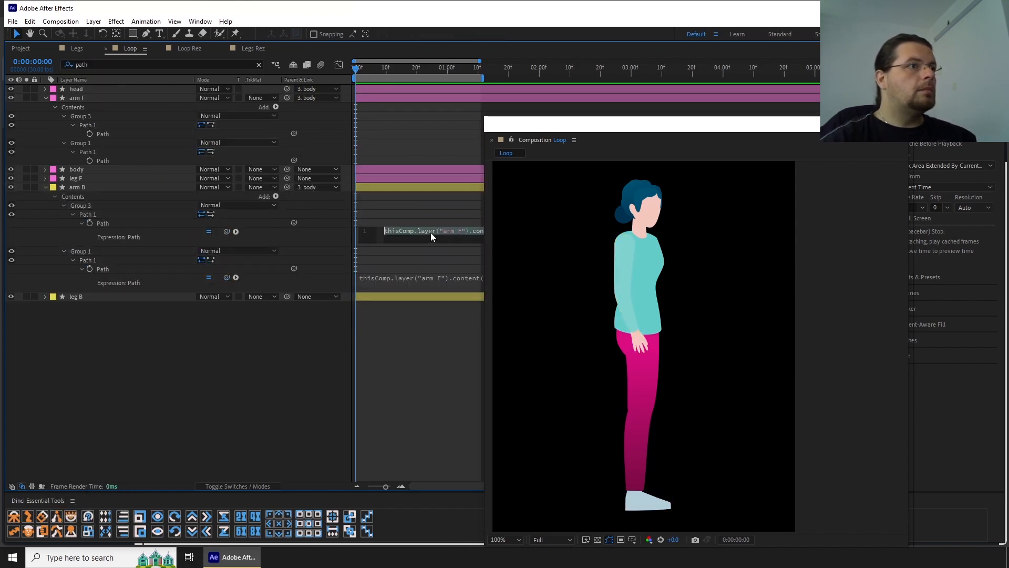
{"action": "key", "text": "ctrl+a"}
{"action": "key", "text": "ctrl+v"}
{"action": "double_click", "coordinate": [412, 231]}
{"action": "left_click_drag", "start_coordinate": [226, 232], "coordinate": [103, 134]}
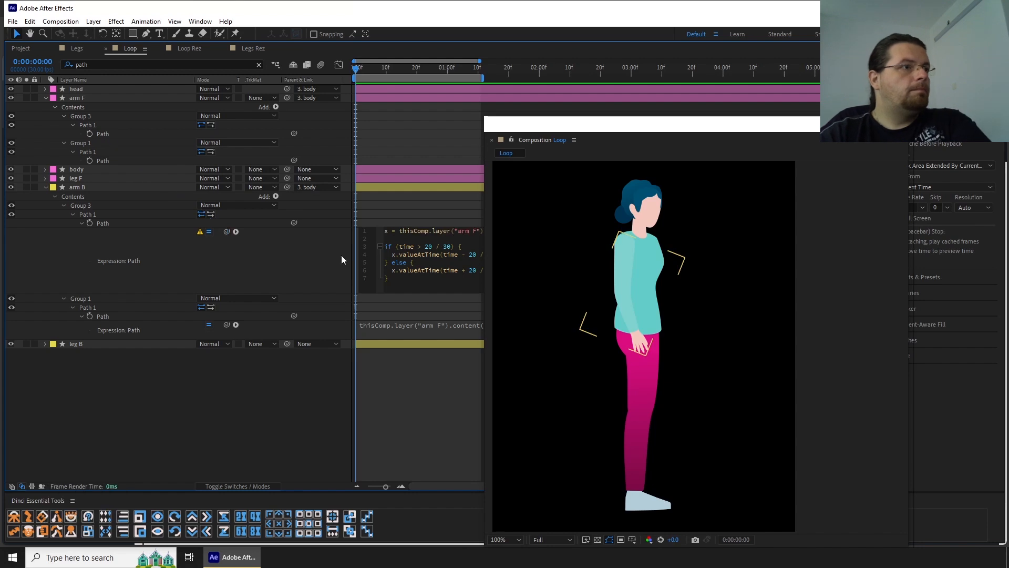
Step: Replace arm B's Group 1 Path expression with the valueAtTime script, using arm F's Group 1 Path for REPLACE, and collapse the layers
{"action": "left_click", "coordinate": [412, 326]}
{"action": "key", "text": "ctrl+a"}
{"action": "type", "text": "x = REPLACE ;  if (time > 20 / 30) {   x.valueAtTime(time - 20 / 30); } else {   x.valueAtTime(time + 20 / 30); }"}
{"action": "double_click", "coordinate": [399, 325]}
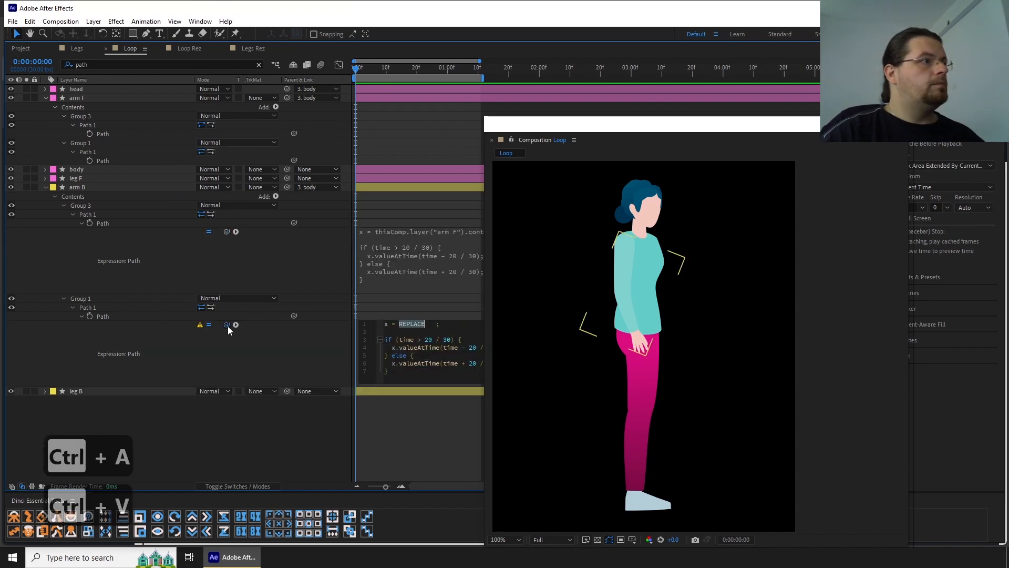
{"action": "left_click_drag", "start_coordinate": [227, 324], "coordinate": [103, 160]}
{"action": "left_click", "coordinate": [401, 120]}
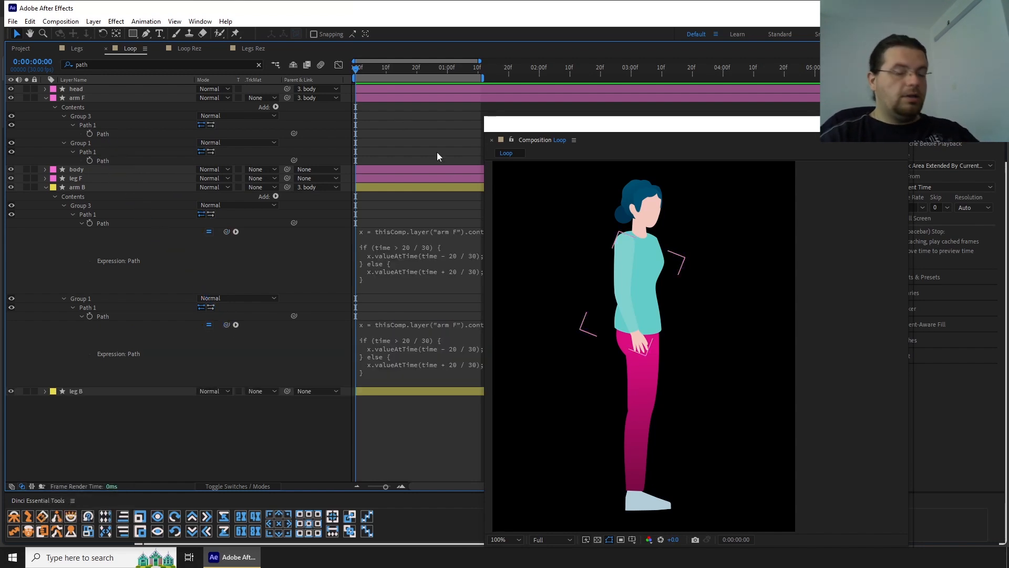
{"action": "key", "text": "u"}
{"action": "key", "text": "u"}
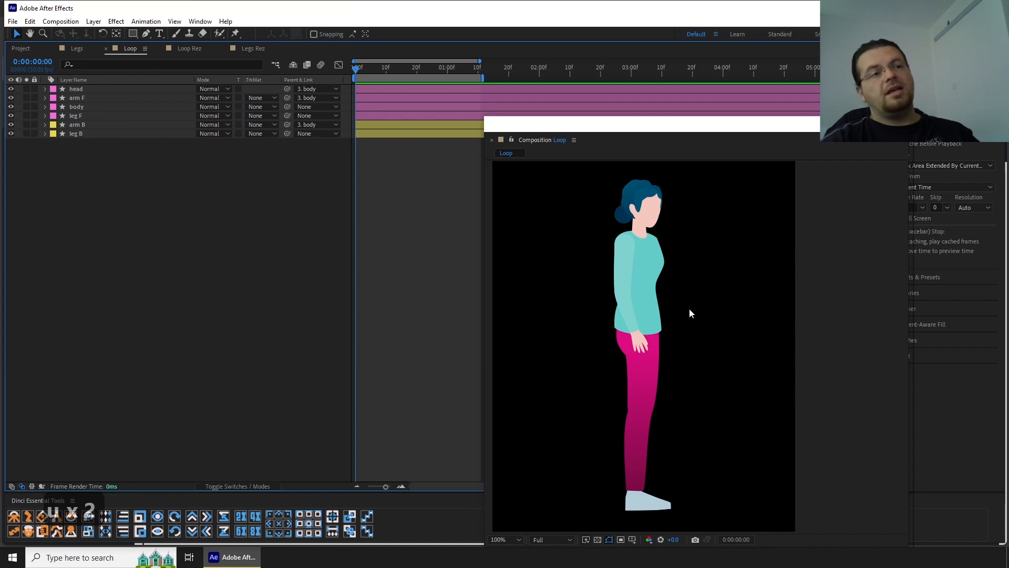
Step: Set Position and Rotation keyframes on leg F at 0:00:00:00
{"action": "left_click", "coordinate": [654, 385]}
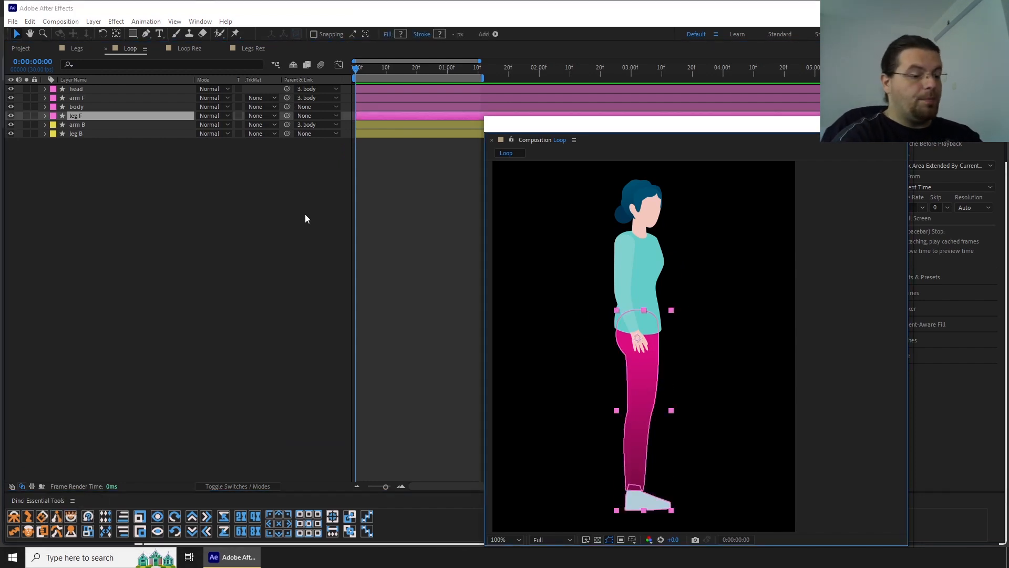
{"action": "key", "text": "alt+shift+p"}
{"action": "key", "text": "alt+shift+r"}
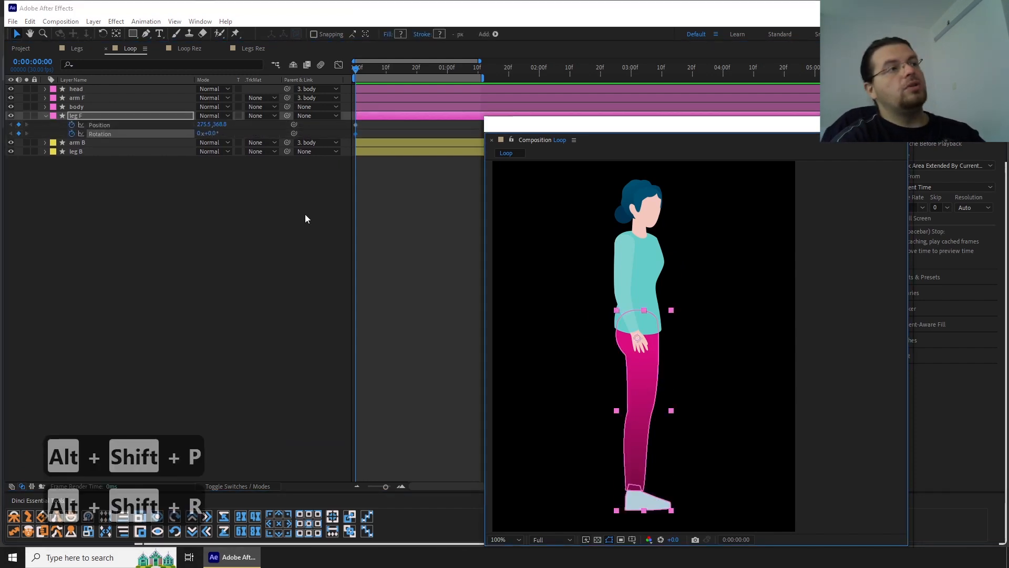
Step: Filter leg F's properties by "path" and set starting keyframes on both of its Path properties
{"action": "left_click", "coordinate": [103, 64]}
{"action": "type", "text": "pa"}
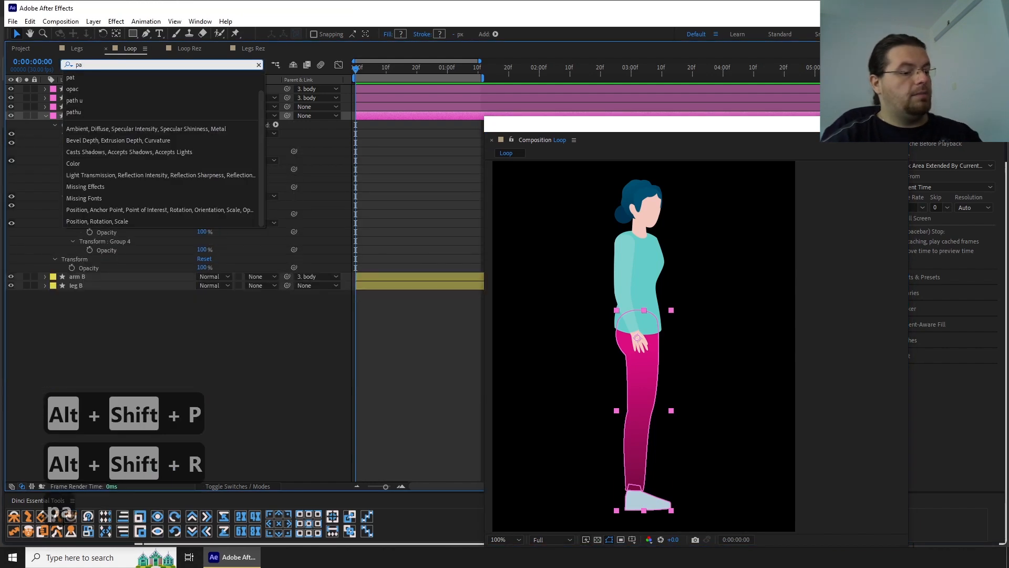
{"action": "type", "text": "th"}
{"action": "left_click", "coordinate": [122, 229]}
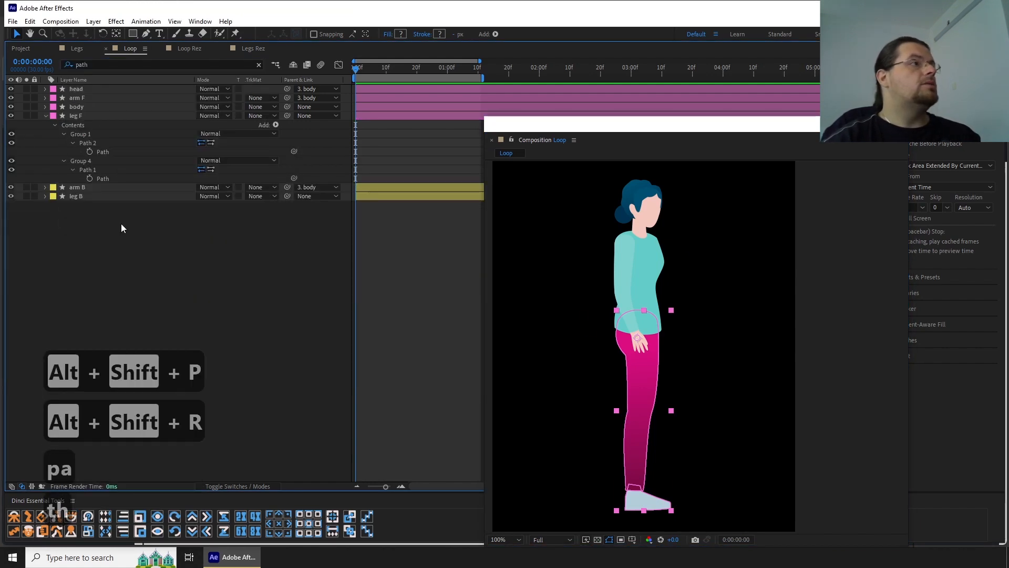
{"action": "left_click", "coordinate": [90, 178]}
{"action": "left_click", "coordinate": [89, 152]}
{"action": "left_click", "coordinate": [173, 237]}
Step: Set Position and Rotation keyframes on arm F at the first frame
{"action": "left_click", "coordinate": [619, 292]}
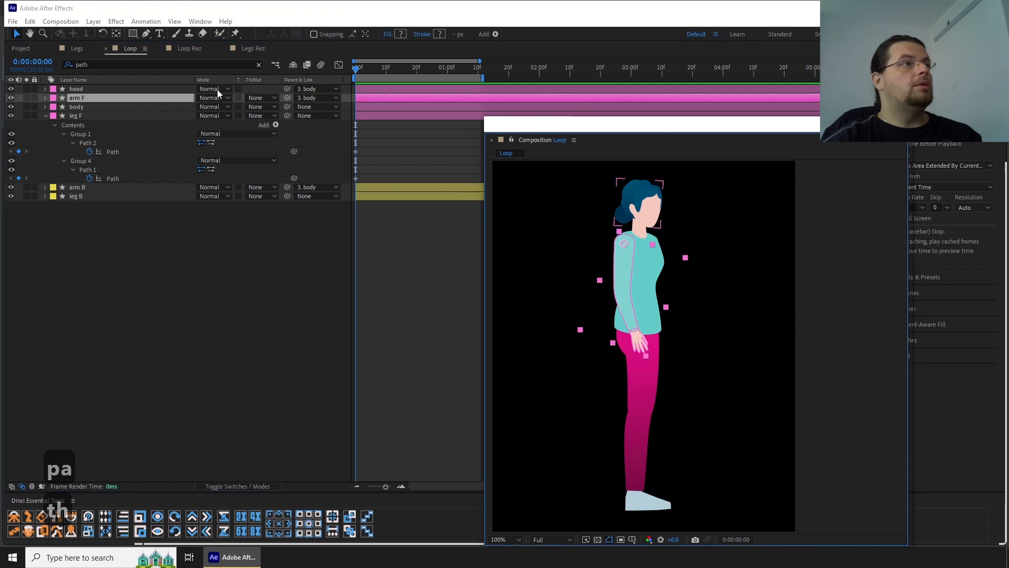
{"action": "key", "text": "alt+shift+p"}
{"action": "key", "text": "alt+shift+r"}
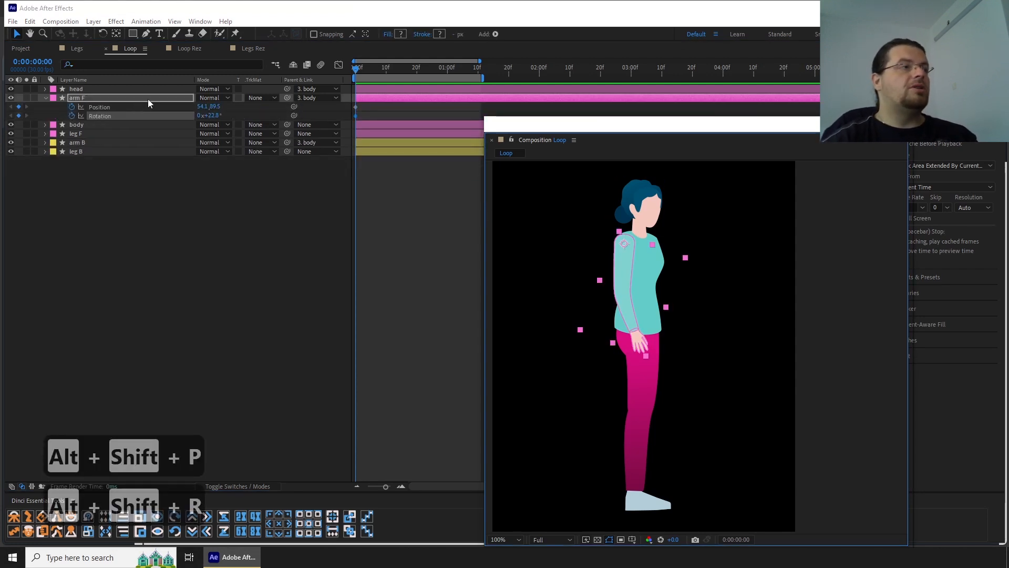
{"action": "left_click", "coordinate": [233, 257]}
Step: Swing leg F forward at 0:00:00:00, to a rotation of about -22.2° and a position of about 281.5, 368.8
{"action": "left_click", "coordinate": [655, 390]}
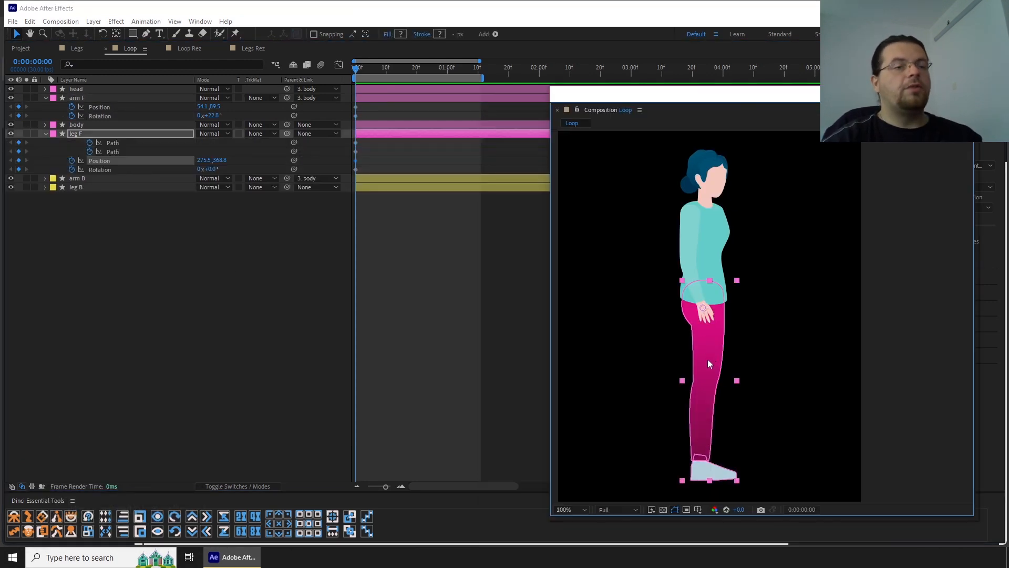
{"action": "key", "text": "w"}
{"action": "left_click_drag", "start_coordinate": [708, 358], "coordinate": [735, 368]}
{"action": "key", "text": "w"}
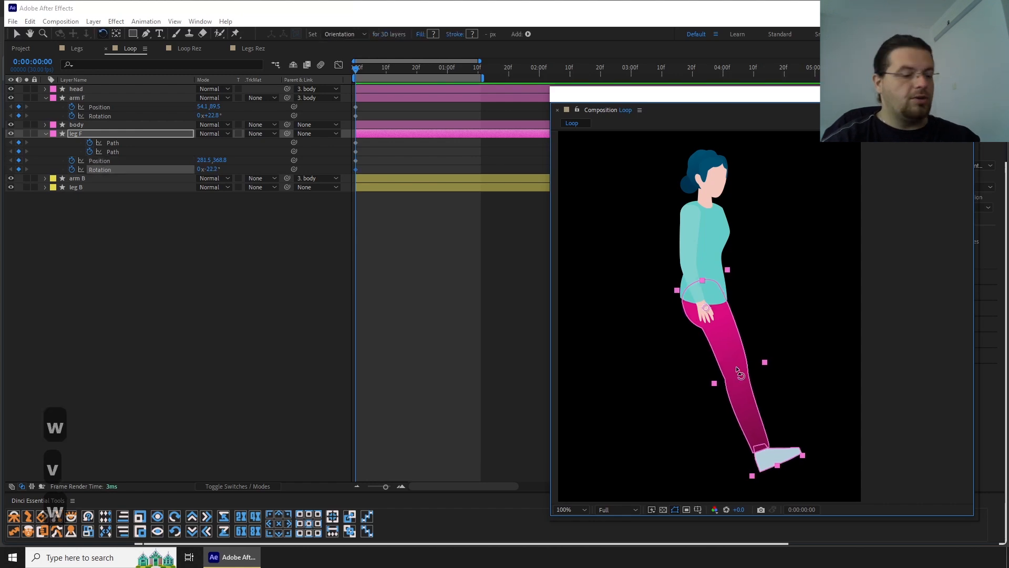
{"action": "key", "text": "w"}
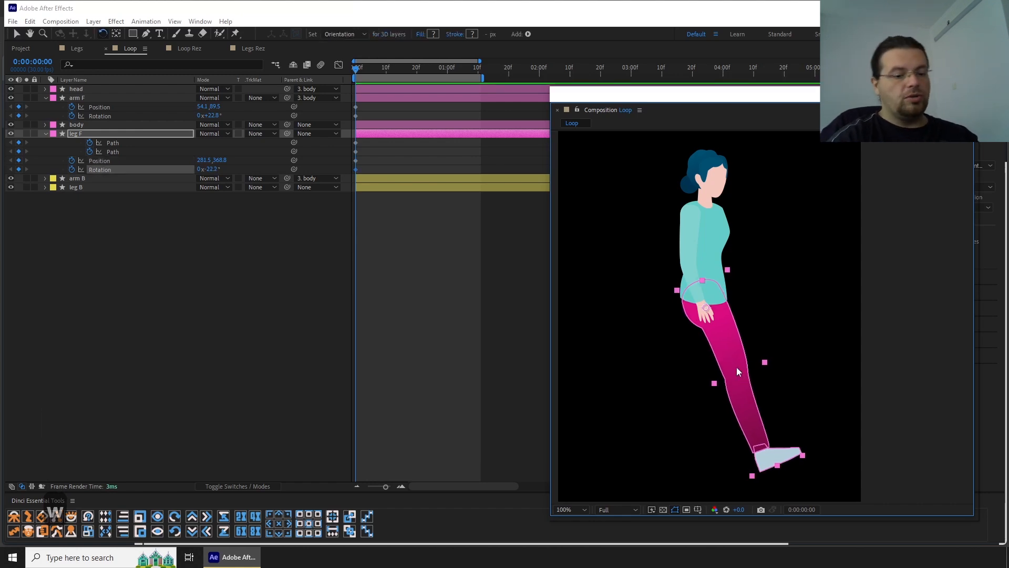
Step: At 0:00:00:20, swing leg F backward to a rotation of about 19.3° and a position of about 269.5, 368.8
{"action": "key", "text": "ctrl+shift+Right"}
{"action": "key", "text": "ctrl+shift+Right"}
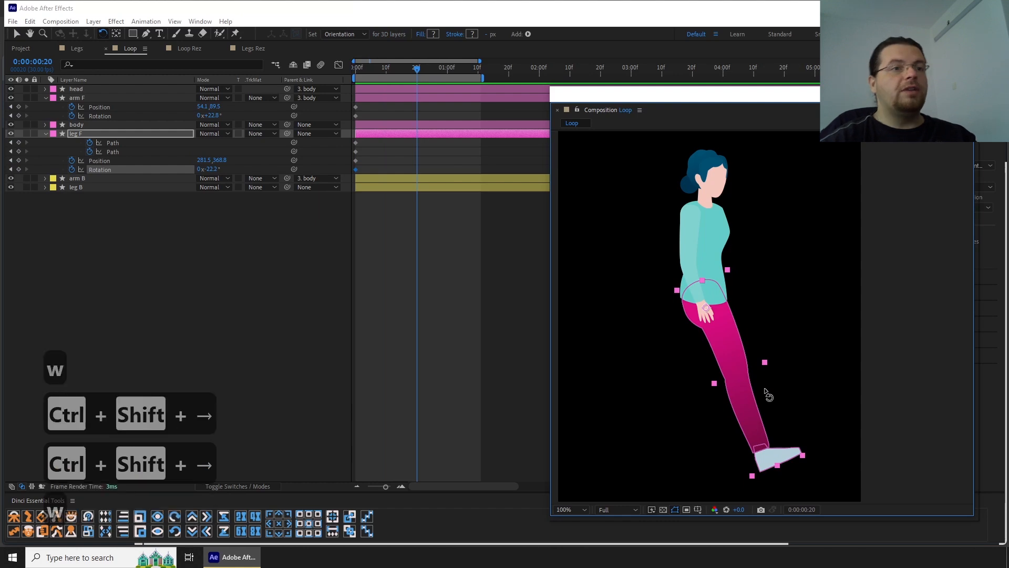
{"action": "left_click_drag", "start_coordinate": [768, 394], "coordinate": [673, 396]}
{"action": "key", "text": "w"}
{"action": "key", "text": "v"}
{"action": "key", "text": "w"}
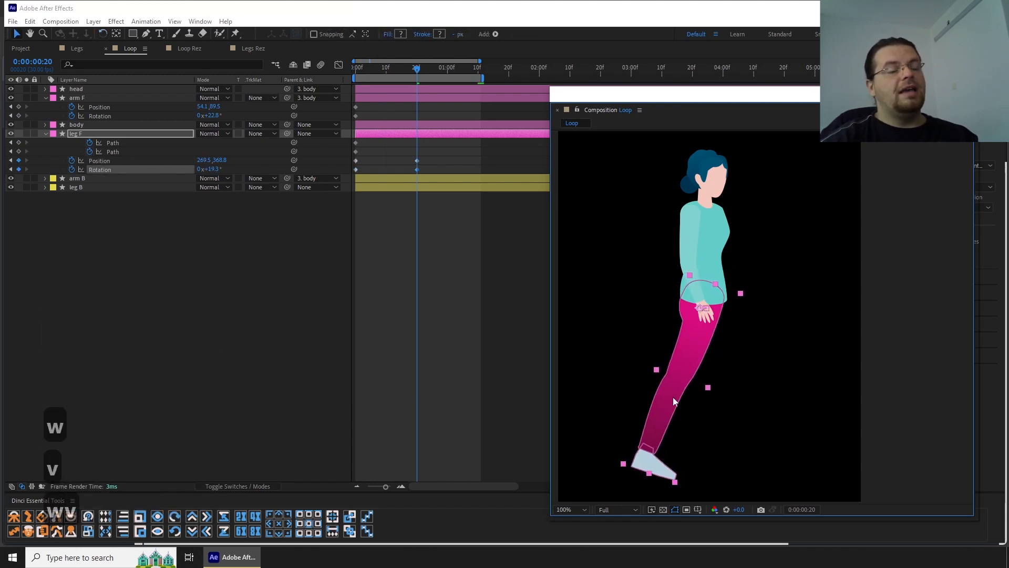
{"action": "key", "text": "v"}
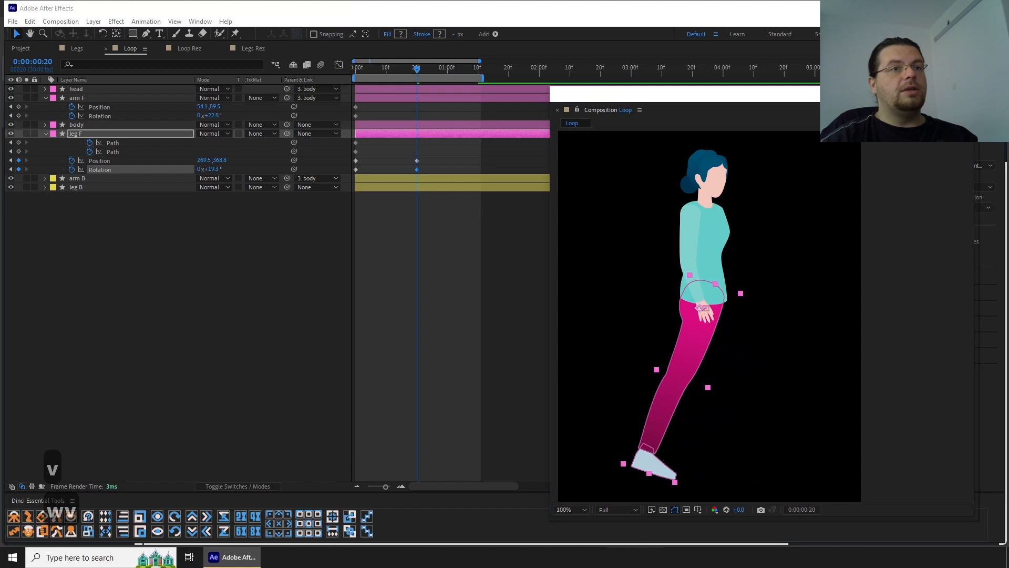
Step: Add keyframes to both of leg F's Path properties at 0:00:00:20
{"action": "left_click", "coordinate": [369, 320]}
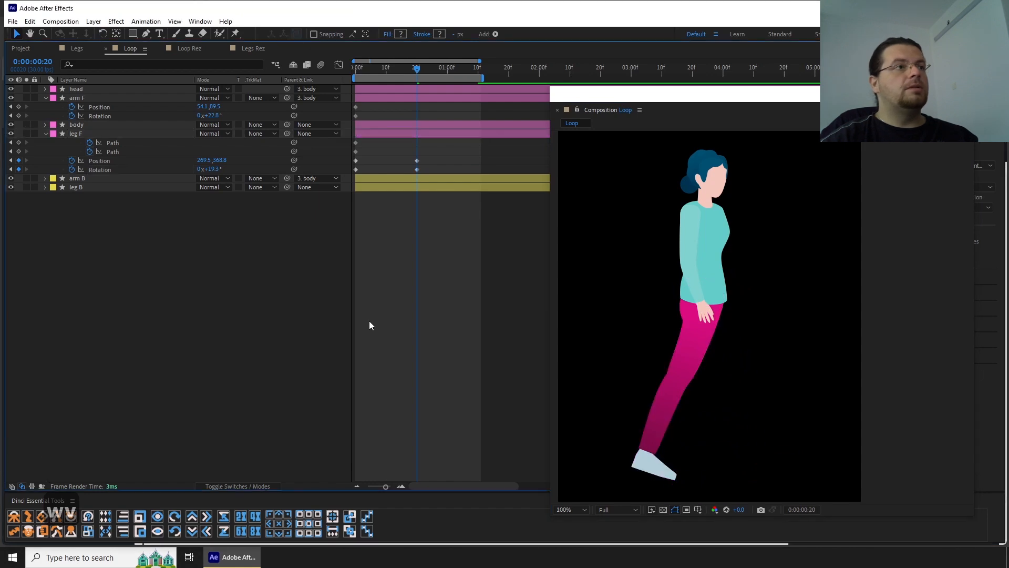
{"action": "left_click", "coordinate": [18, 142]}
{"action": "left_click", "coordinate": [18, 151]}
Step: Copy leg F's Path, Position and Rotation keyframes from the first frame and paste them at 0:00:01:10 to close the loop
{"action": "key", "text": "ctrl+shift+Right"}
{"action": "key", "text": "ctrl+shift+Right"}
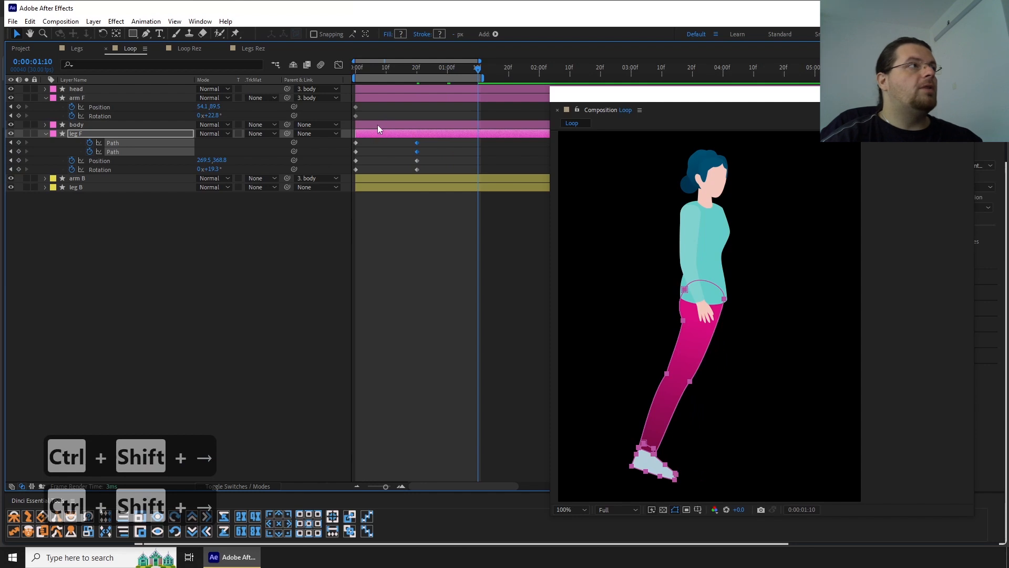
{"action": "left_click_drag", "start_coordinate": [371, 140], "coordinate": [338, 167]}
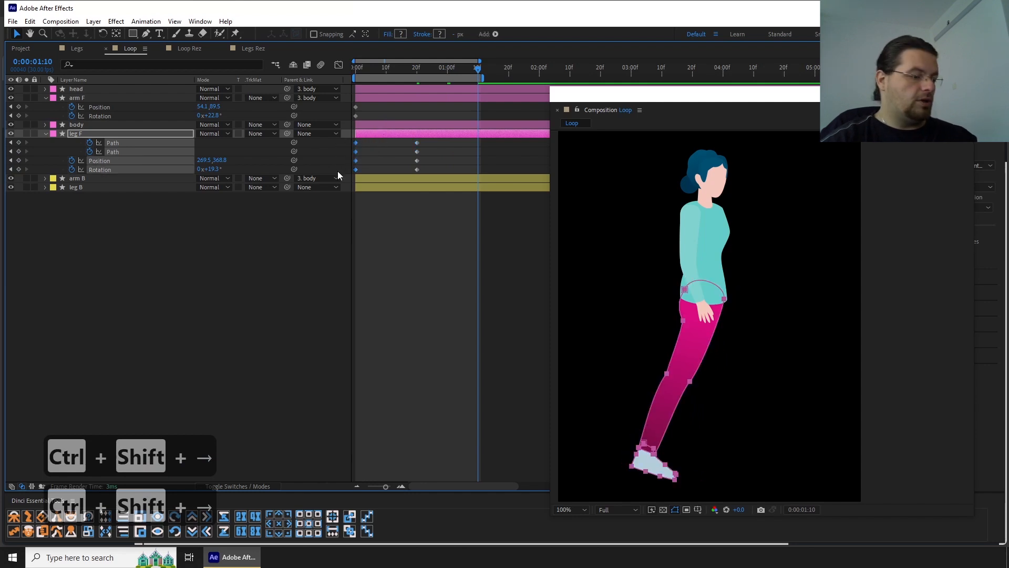
{"action": "key", "text": "ctrl+c"}
{"action": "key", "text": "ctrl+v"}
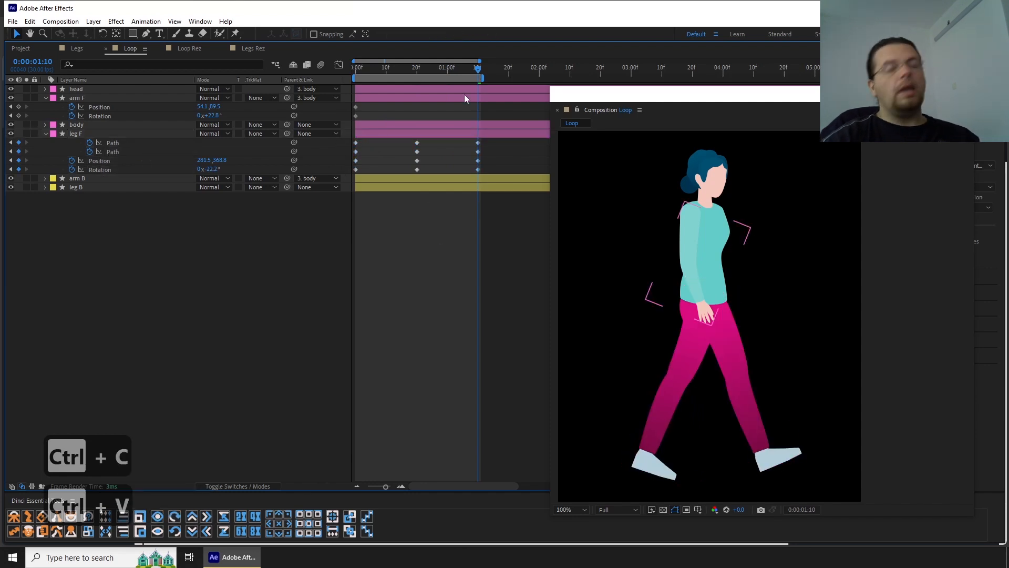
Step: Play back the leg swing and examine both legs around 0:00:00:20
{"action": "key", "text": "space"}
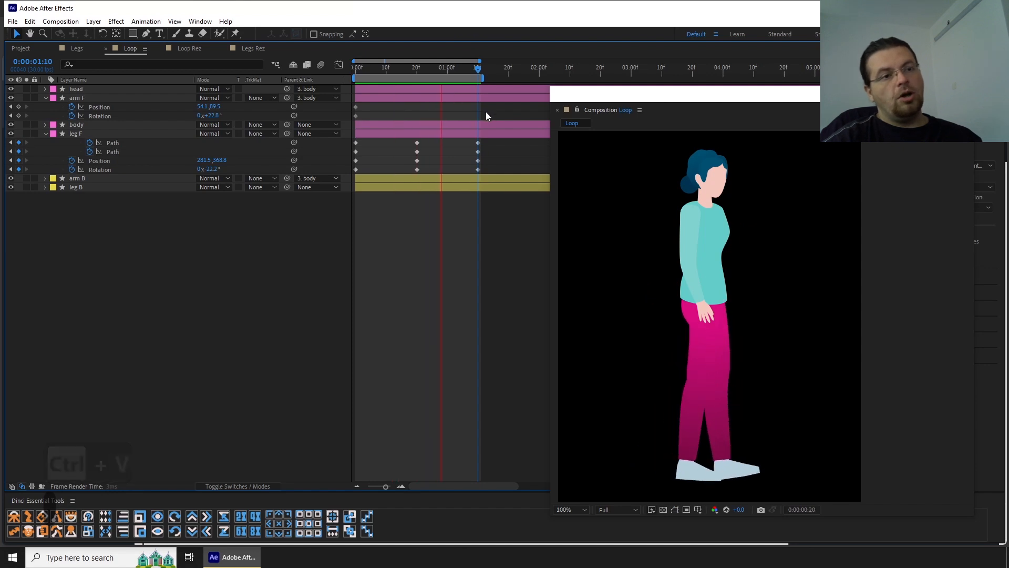
{"action": "key", "text": "space"}
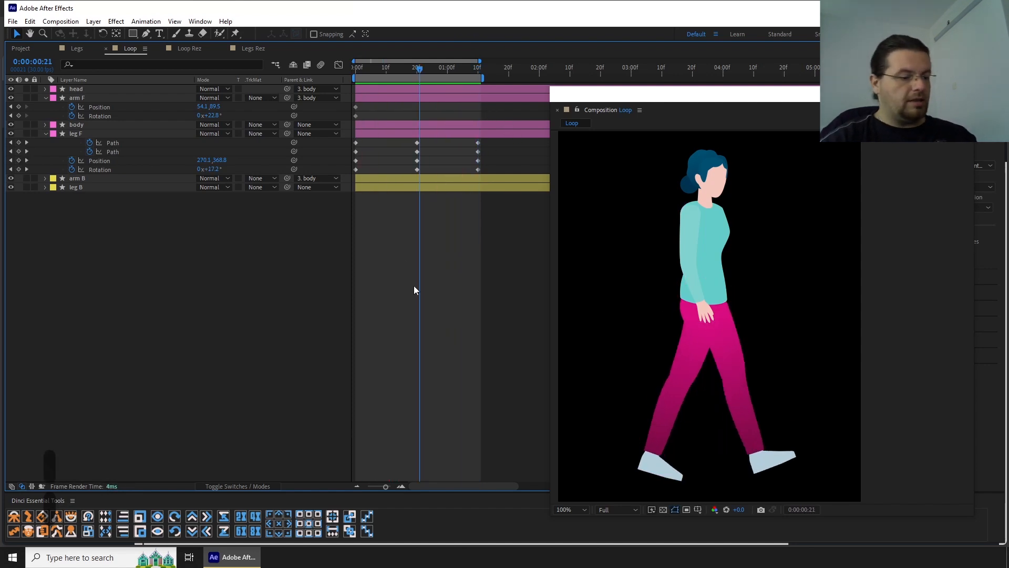
{"action": "key", "text": "Page_Up"}
{"action": "left_click", "coordinate": [740, 414]}
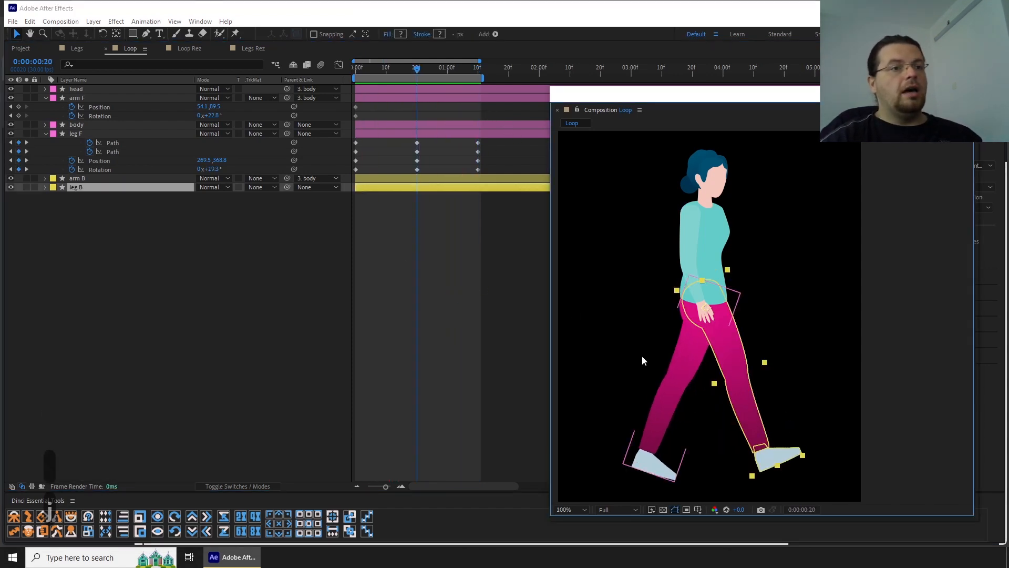
{"action": "left_click", "coordinate": [411, 137]}
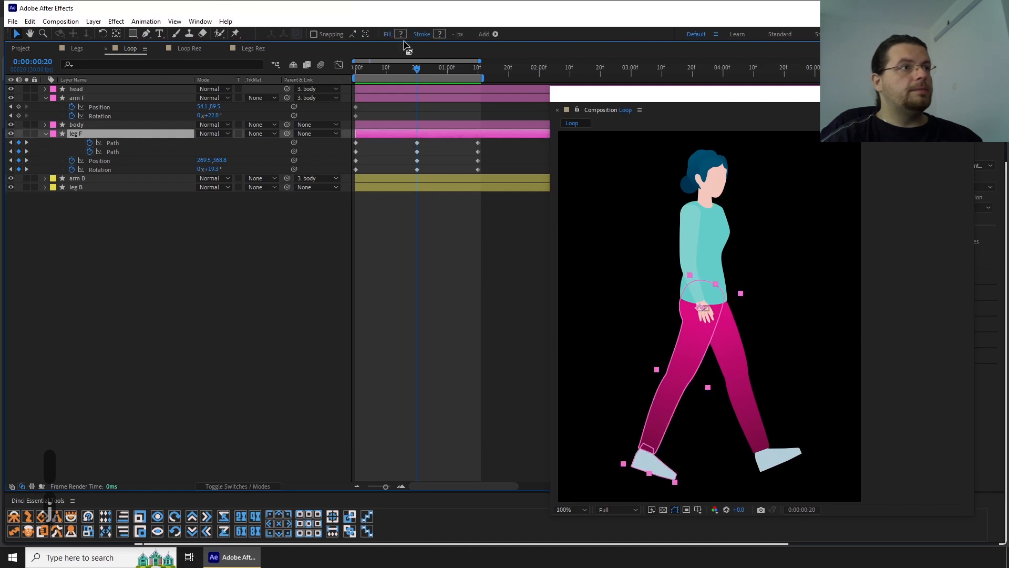
{"action": "mouse_move", "coordinate": [412, 79]}
{"action": "left_mouse_down"}
{"action": "mouse_move", "coordinate": [330, 78]}
{"action": "mouse_move", "coordinate": [469, 74]}
{"action": "mouse_move", "coordinate": [408, 82]}
{"action": "left_mouse_up"}
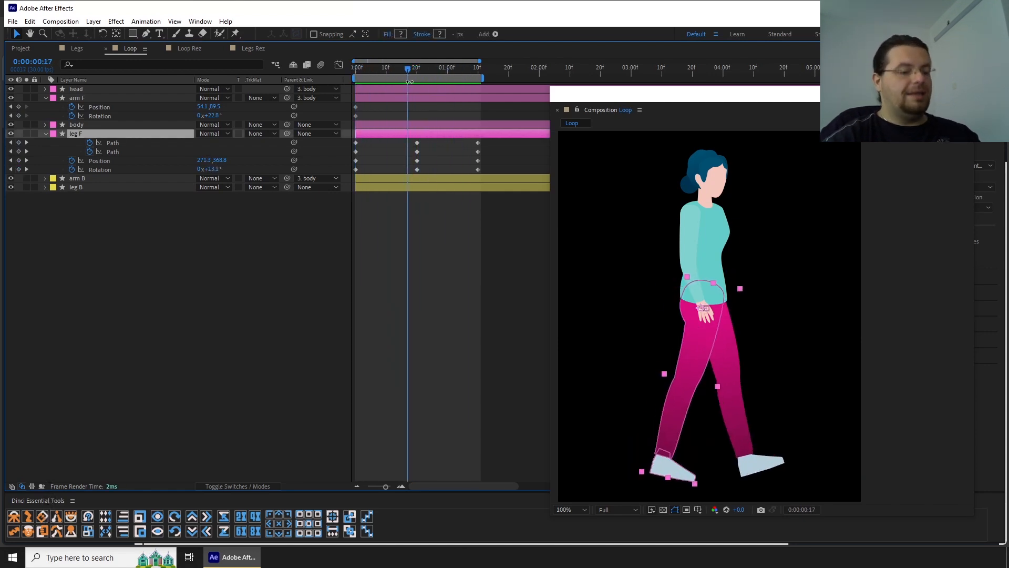
Step: At 0:00:01:00, reshape leg F's paths so the knee bends and the lower leg and foot swing backward
{"action": "key", "text": "k"}
{"action": "key", "text": "ctrl+shift+Right"}
{"action": "key", "text": "g"}
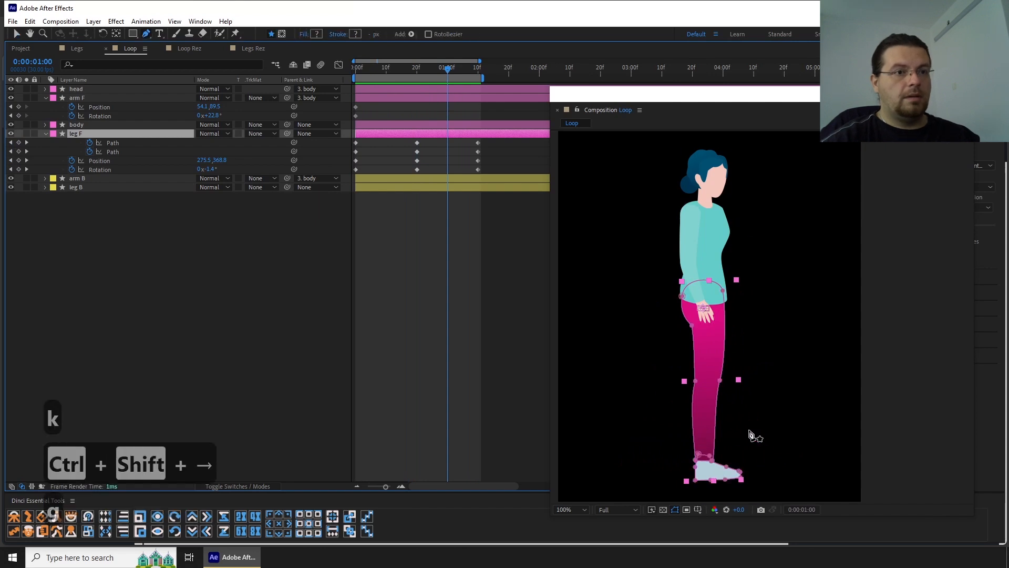
{"action": "left_click", "coordinate": [719, 381]}
{"action": "key", "text": "v"}
{"action": "left_click_drag", "start_coordinate": [648, 370], "coordinate": [763, 493]}
{"action": "key", "text": "ctrl+t"}
{"action": "left_click_drag", "start_coordinate": [767, 451], "coordinate": [729, 476]}
{"action": "double_click", "coordinate": [700, 450]}
{"action": "key", "text": "ctrl+t"}
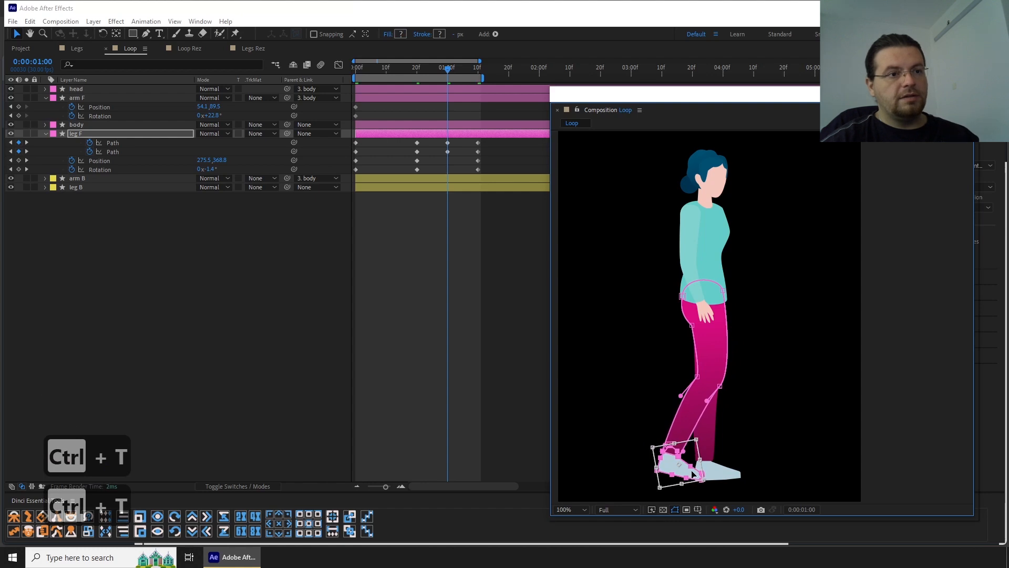
{"action": "left_click", "coordinate": [652, 459]}
Step: At 0:00:00:10, shift the lower leg and foot points of leg F's paths slightly backward
{"action": "left_click_drag", "start_coordinate": [441, 66], "coordinate": [387, 99]}
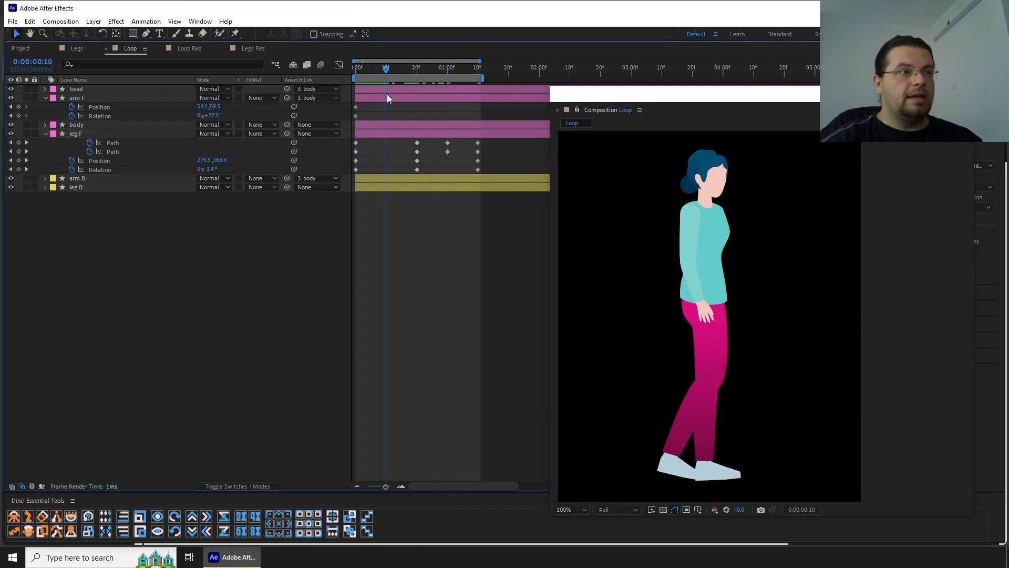
{"action": "left_click_drag", "start_coordinate": [400, 155], "coordinate": [435, 167]}
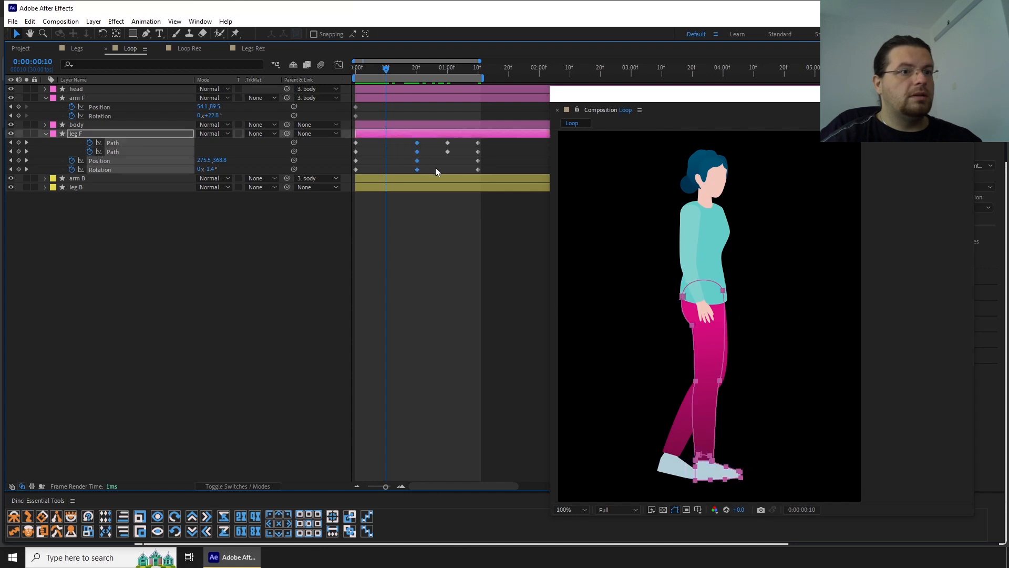
{"action": "scroll", "coordinate": [731, 468], "scroll_direction": "down", "scroll_amount": 2}
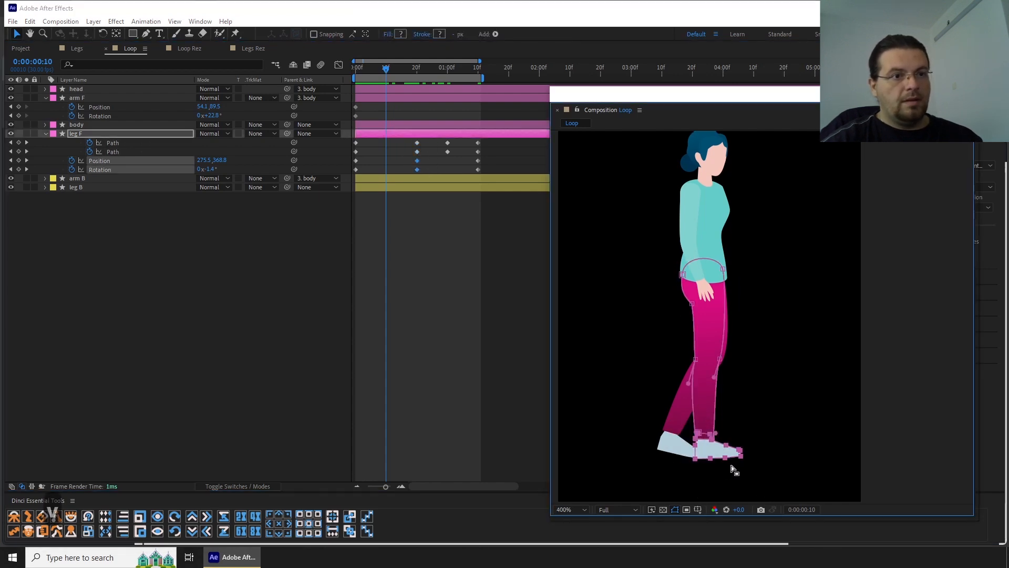
{"action": "scroll", "coordinate": [730, 466], "scroll_direction": "up", "scroll_amount": 4}
{"action": "key", "text": "v"}
{"action": "key", "text": "ctrl+t"}
{"action": "left_click_drag", "start_coordinate": [771, 407], "coordinate": [768, 463]}
{"action": "key", "text": "Return"}
Step: Move the knee points of leg F's path slightly backward and down at 0:00:00:10
{"action": "scroll", "coordinate": [754, 415], "scroll_direction": "down", "scroll_amount": 1}
{"action": "left_click_drag", "start_coordinate": [716, 231], "coordinate": [715, 296]}
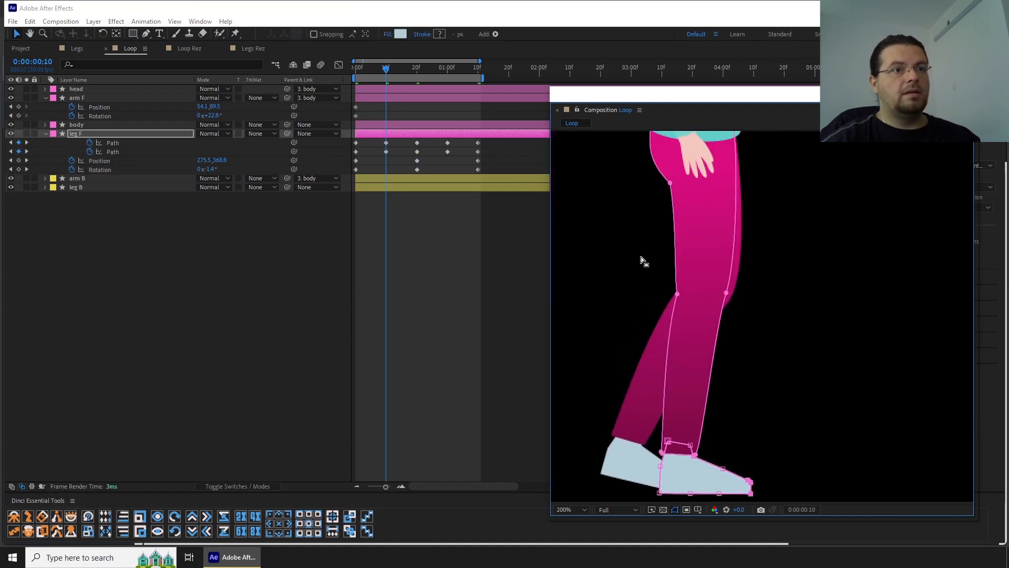
{"action": "left_click_drag", "start_coordinate": [640, 255], "coordinate": [717, 302]}
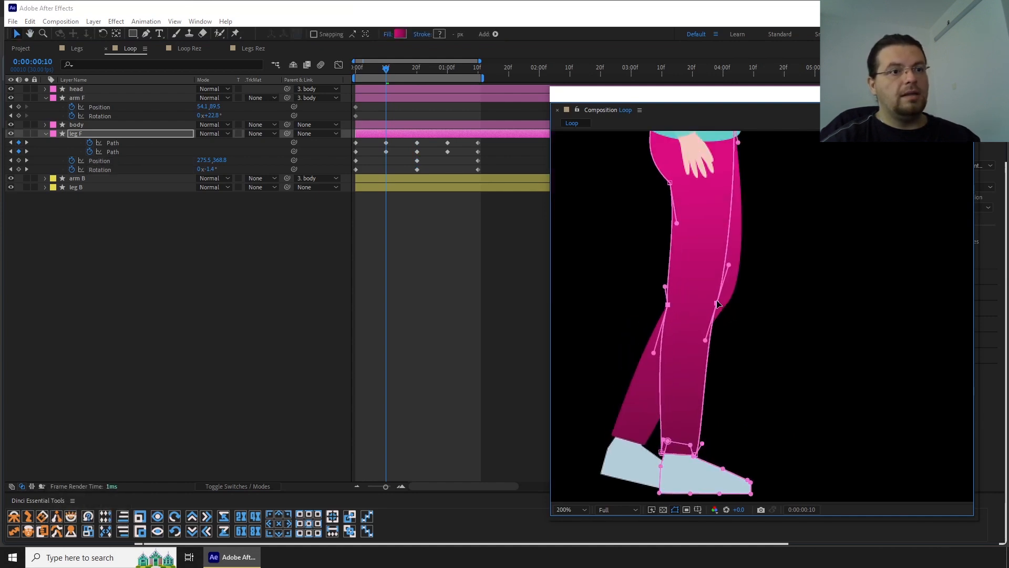
{"action": "left_click", "coordinate": [397, 278]}
Step: At 0:00:00:20, lower the ankle, heel and sole points of leg F's foot, and play back the walk
{"action": "left_click_drag", "start_coordinate": [391, 71], "coordinate": [416, 72]}
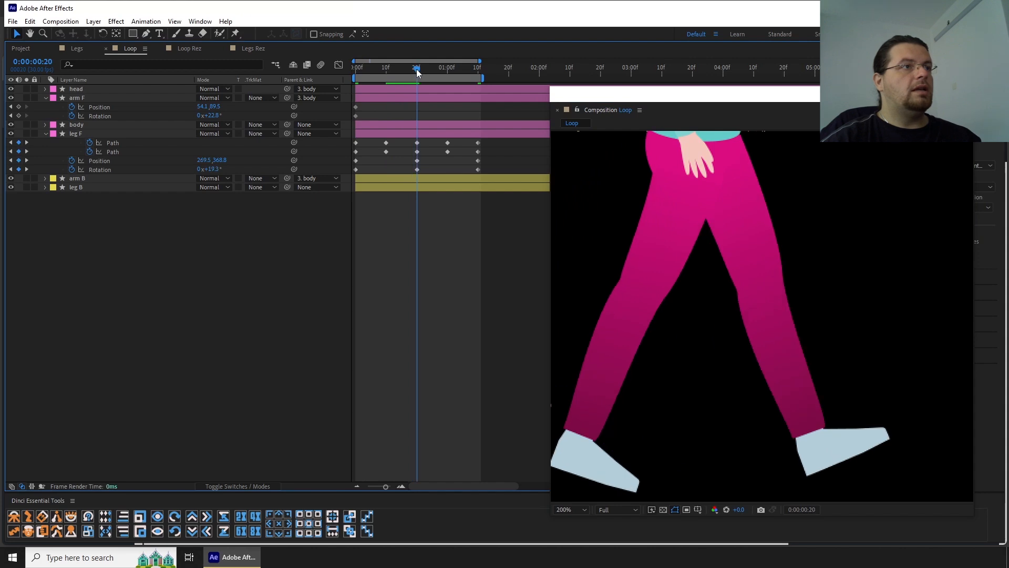
{"action": "left_click_drag", "start_coordinate": [761, 478], "coordinate": [811, 419]}
{"action": "left_click", "coordinate": [678, 421]}
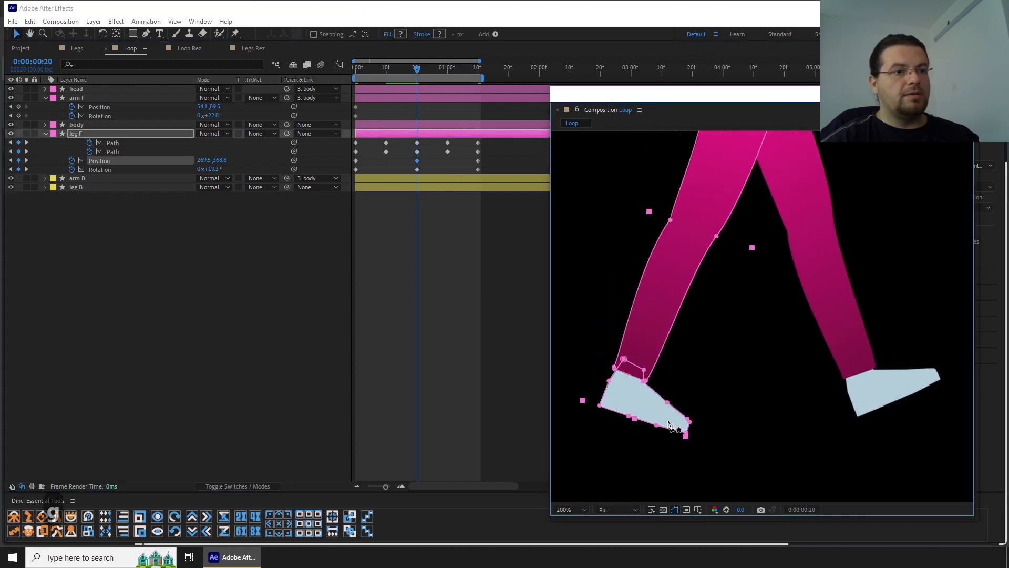
{"action": "key", "text": "g"}
{"action": "key", "text": "v"}
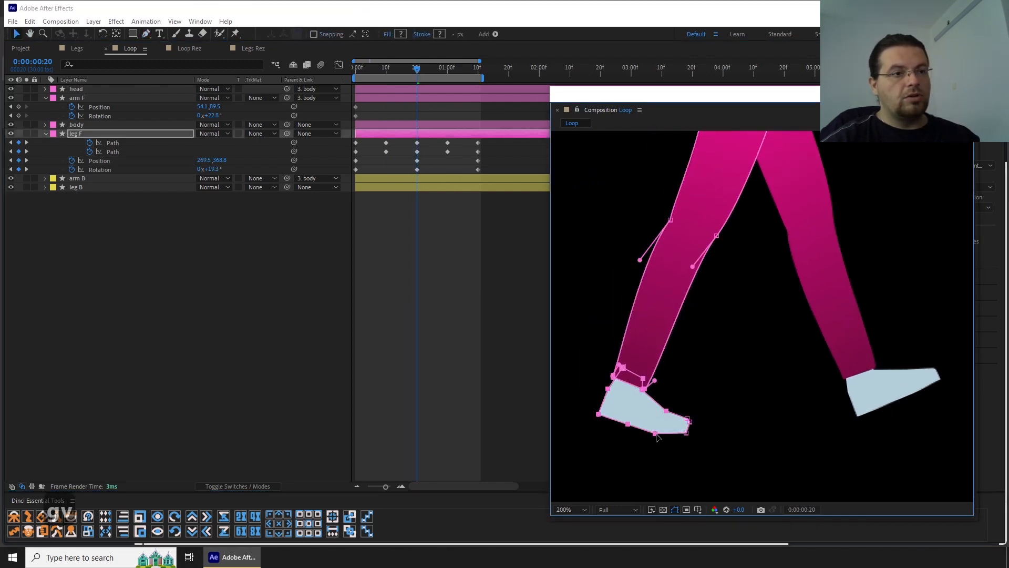
{"action": "left_click", "coordinate": [455, 357]}
{"action": "scroll", "coordinate": [603, 195], "scroll_direction": "down", "scroll_amount": 1}
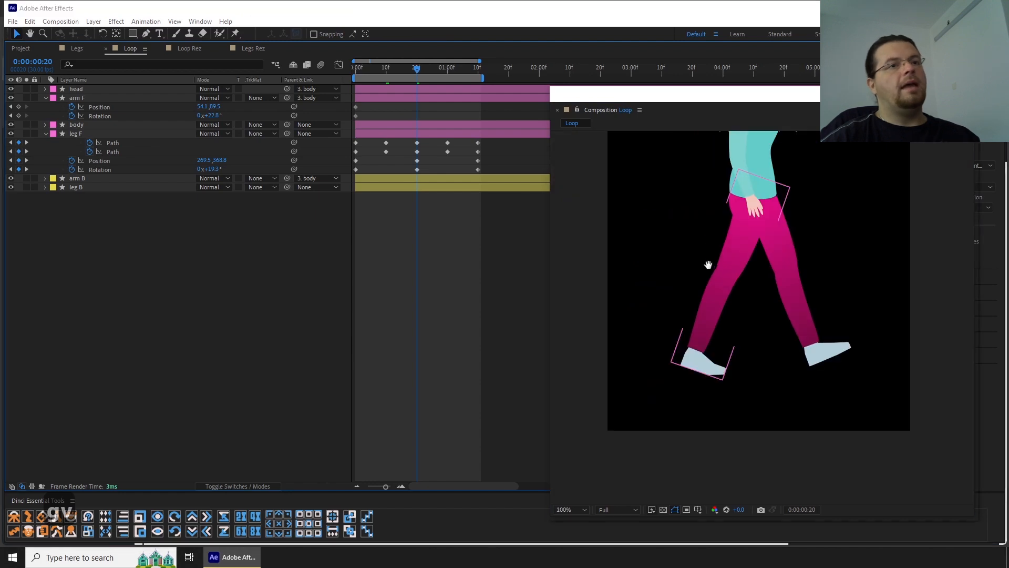
{"action": "key", "text": "space"}
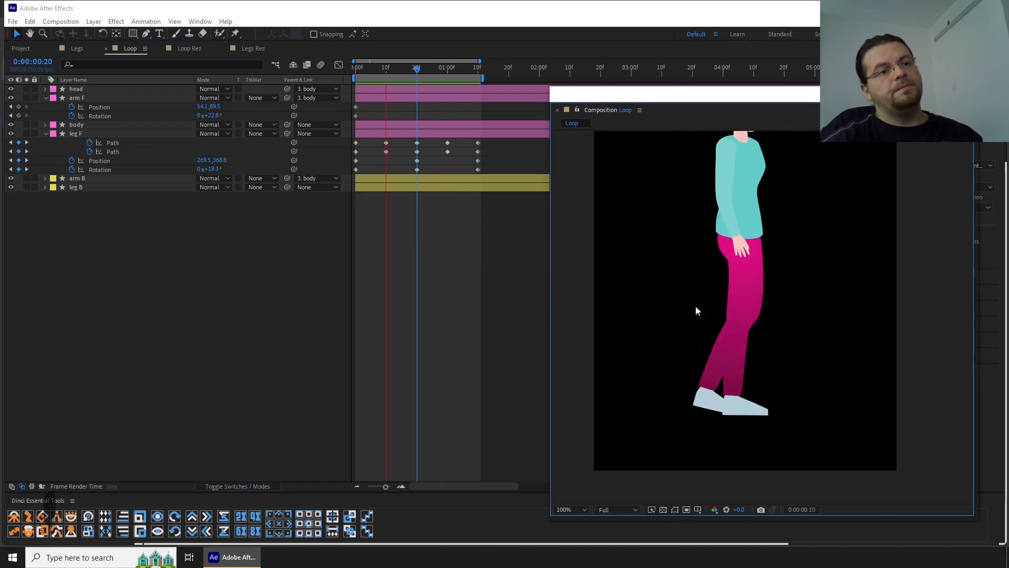
{"action": "left_click", "coordinate": [722, 252]}
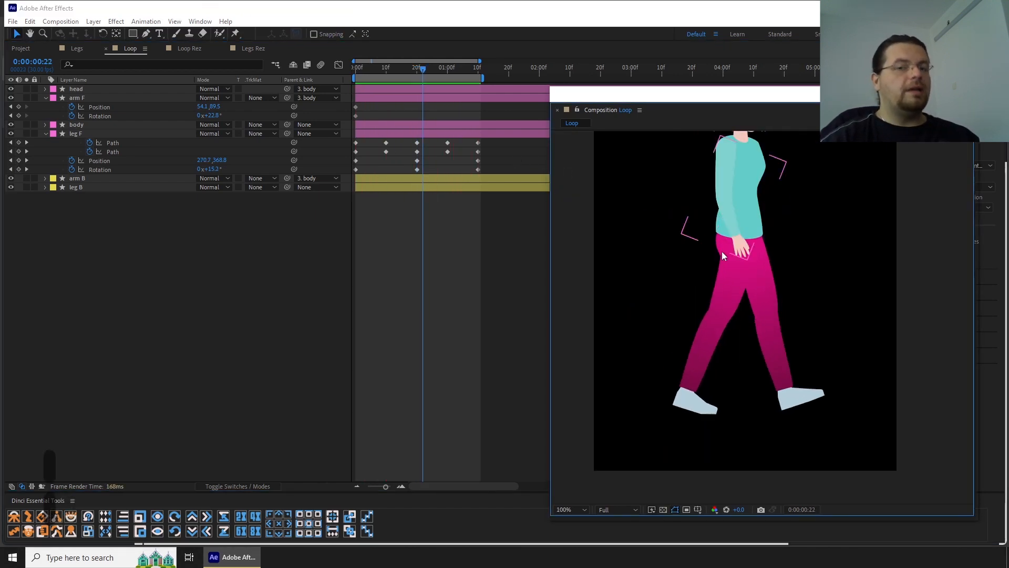
Step: Set the incoming and outgoing velocity influence of leg F's Rotation keyframes to 20%
{"action": "left_click_drag", "start_coordinate": [499, 156], "coordinate": [349, 169]}
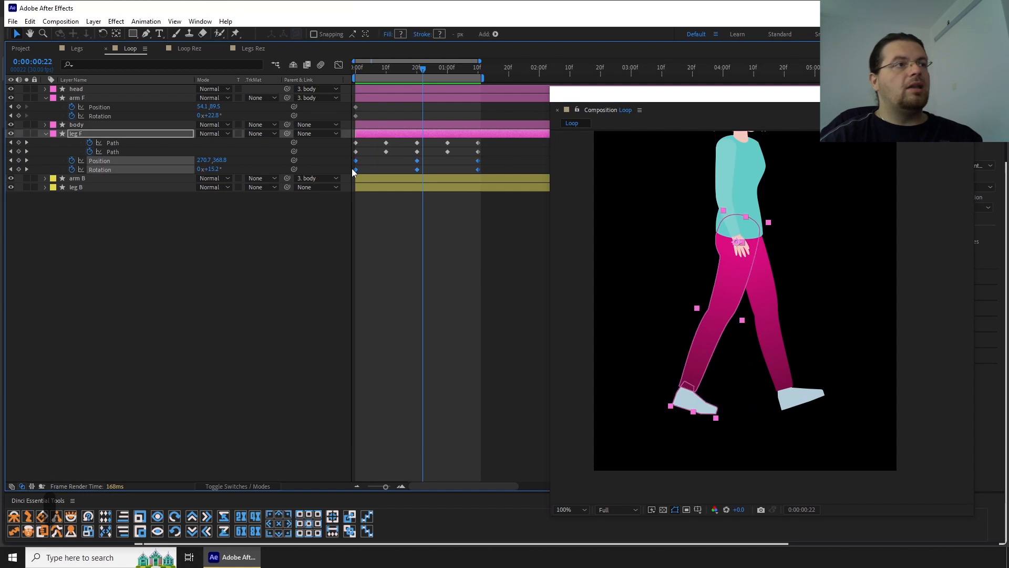
{"action": "key", "text": "ctrl+shift+k"}
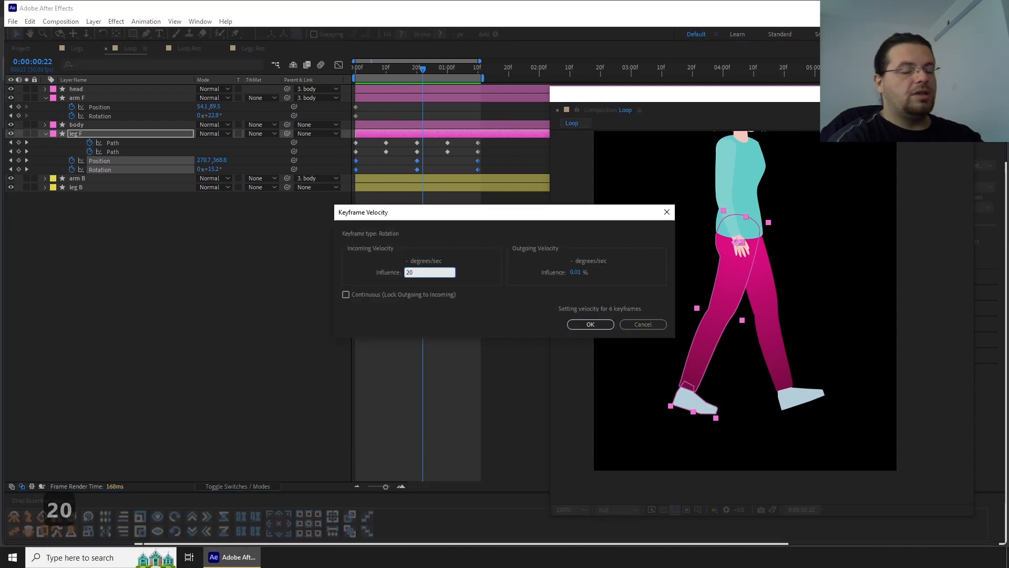
{"action": "key", "text": "Tab"}
{"action": "key", "text": "Tab"}
{"action": "type", "text": "20"}
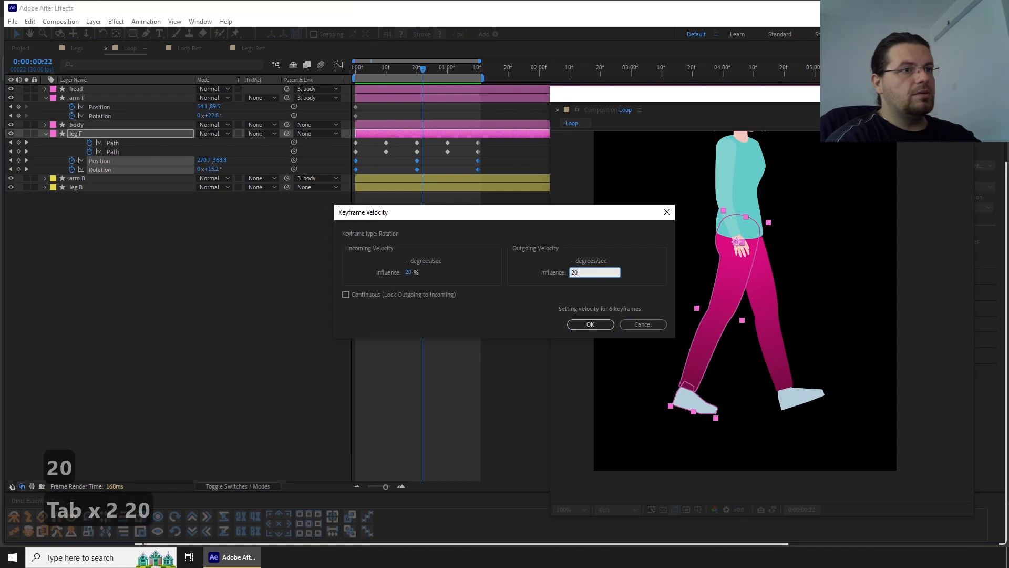
{"action": "key", "text": "Return"}
Step: Set the incoming and outgoing velocity influence of leg F's three Position keyframes to 20%
{"action": "left_click", "coordinate": [358, 162]}
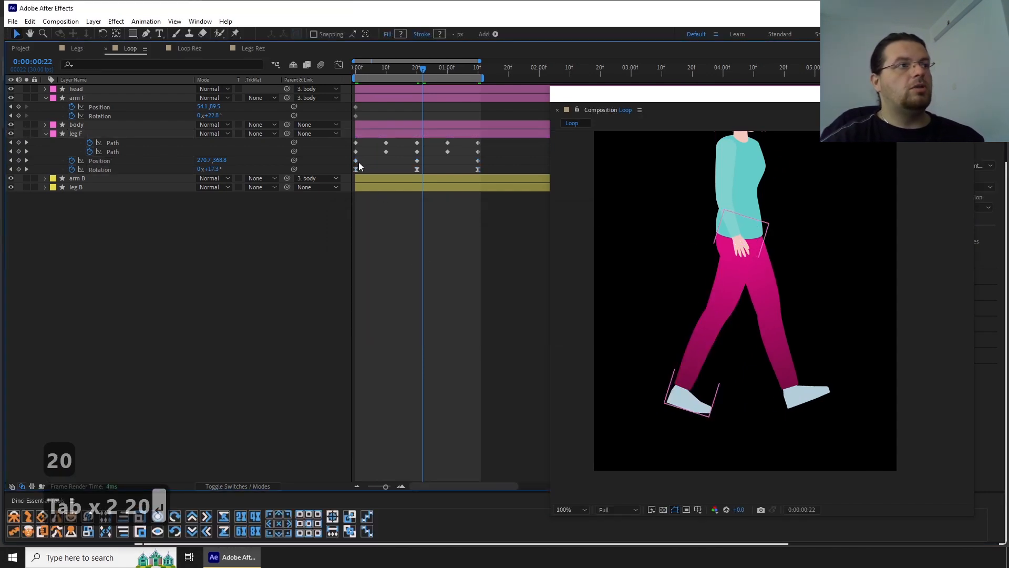
{"action": "left_click_drag", "start_coordinate": [345, 158], "coordinate": [499, 165]}
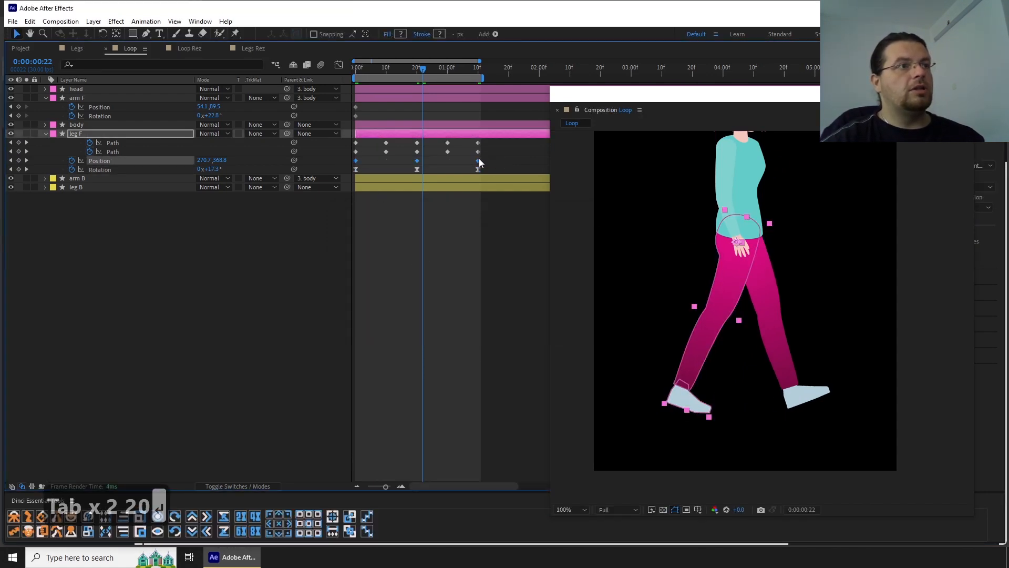
{"action": "key", "text": "ctrl+shift+k"}
{"action": "left_click", "coordinate": [415, 272]}
{"action": "type", "text": "20"}
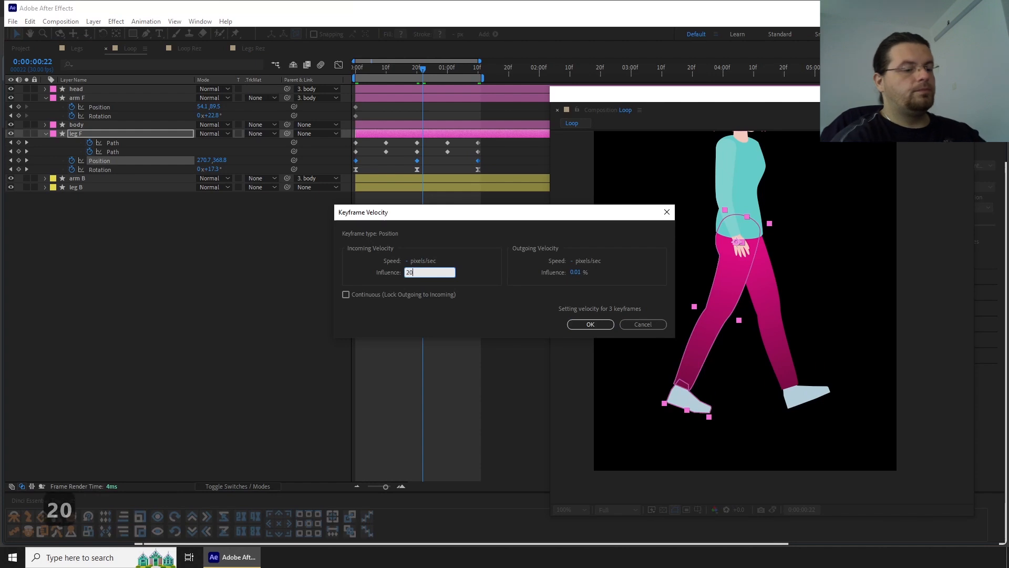
{"action": "key", "text": "Tab"}
{"action": "key", "text": "Tab"}
{"action": "type", "text": "20"}
{"action": "key", "text": "Return"}
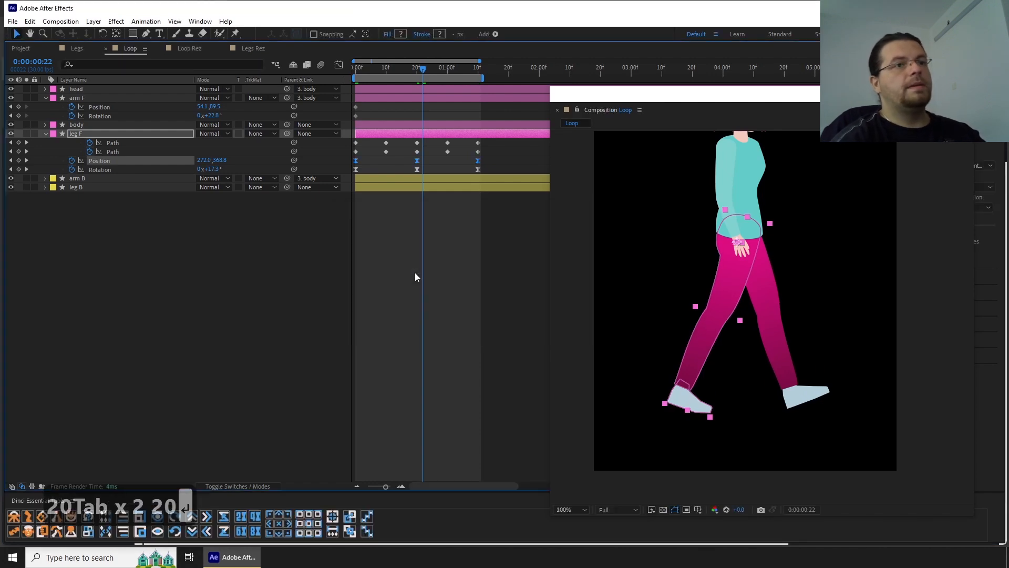
Step: Play back the walk to check the eased leg swing
{"action": "left_click", "coordinate": [373, 245]}
{"action": "key", "text": "space"}
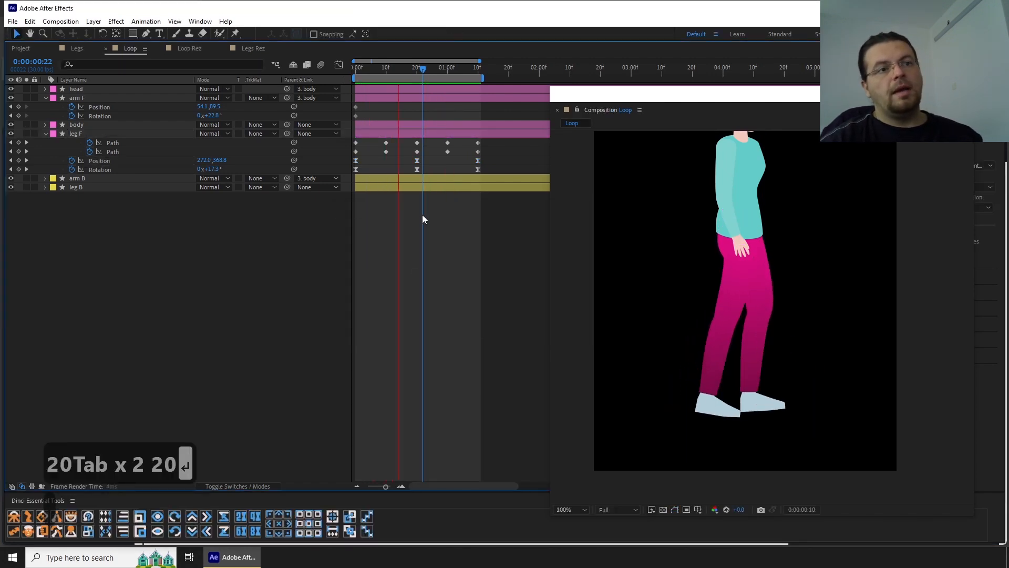
{"action": "key", "text": "space"}
Step: At 0:00:00:00, swing arm F backward to a rotation of about 48.2°
{"action": "left_click", "coordinate": [727, 198]}
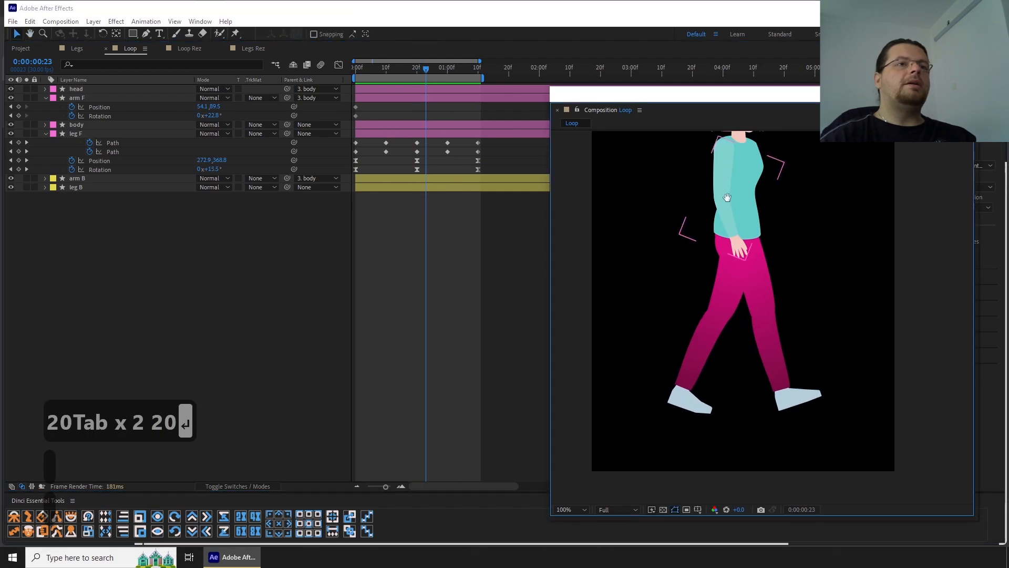
{"action": "left_click_drag", "start_coordinate": [727, 198], "coordinate": [707, 279]}
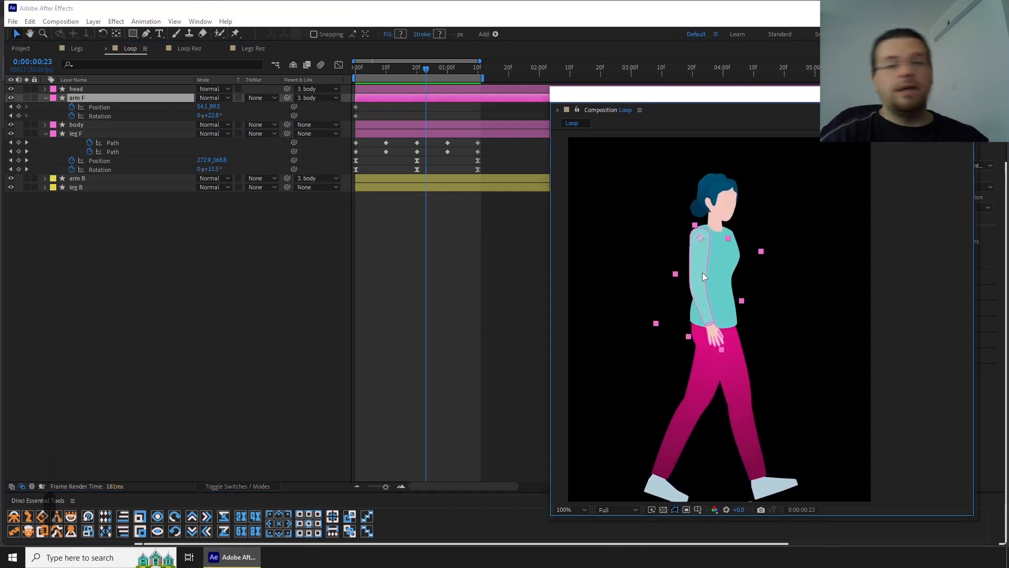
{"action": "left_click", "coordinate": [381, 135]}
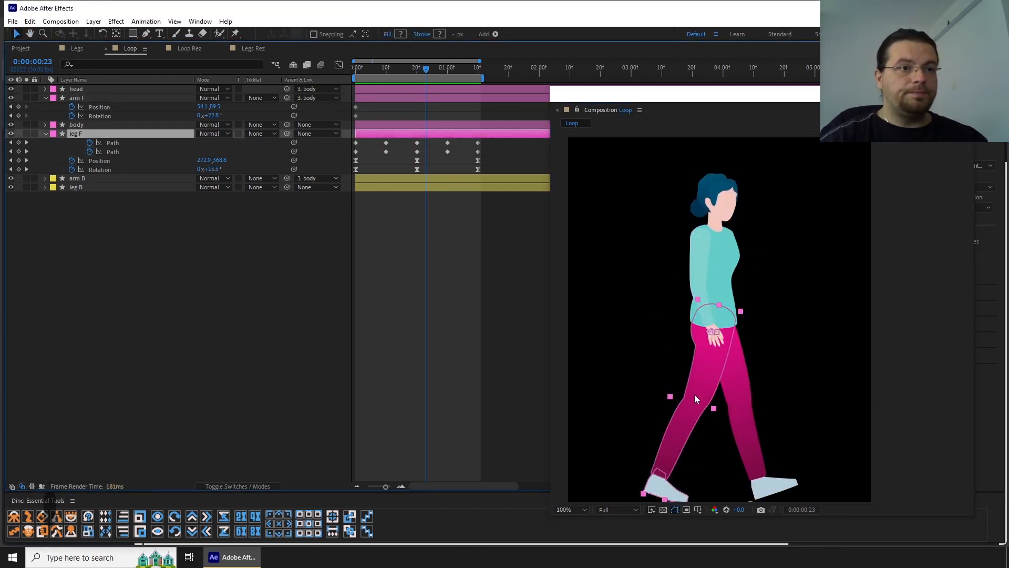
{"action": "left_click_drag", "start_coordinate": [417, 72], "coordinate": [298, 83]}
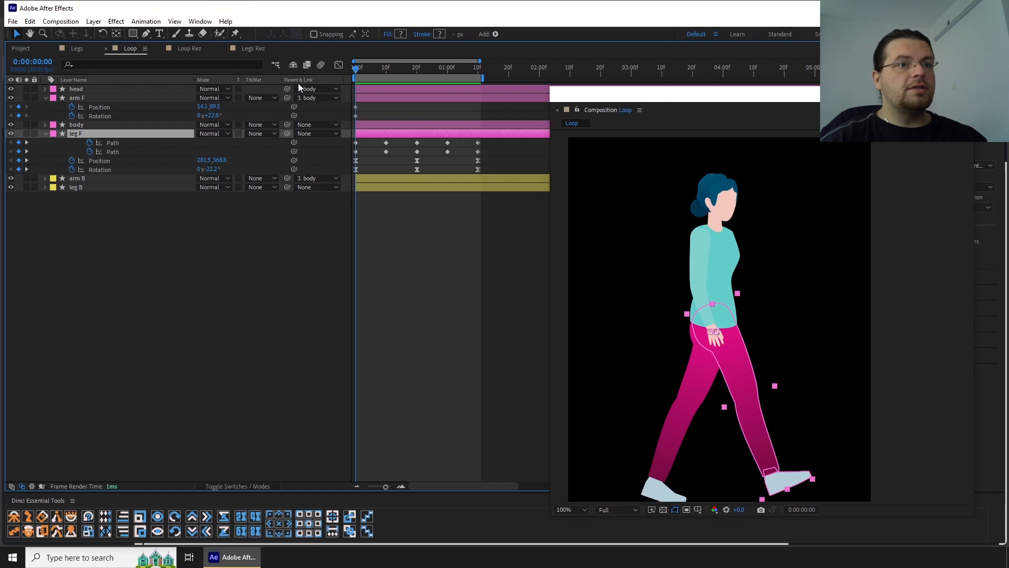
{"action": "left_click", "coordinate": [393, 204]}
{"action": "key", "text": "w"}
{"action": "left_click_drag", "start_coordinate": [704, 305], "coordinate": [668, 310]}
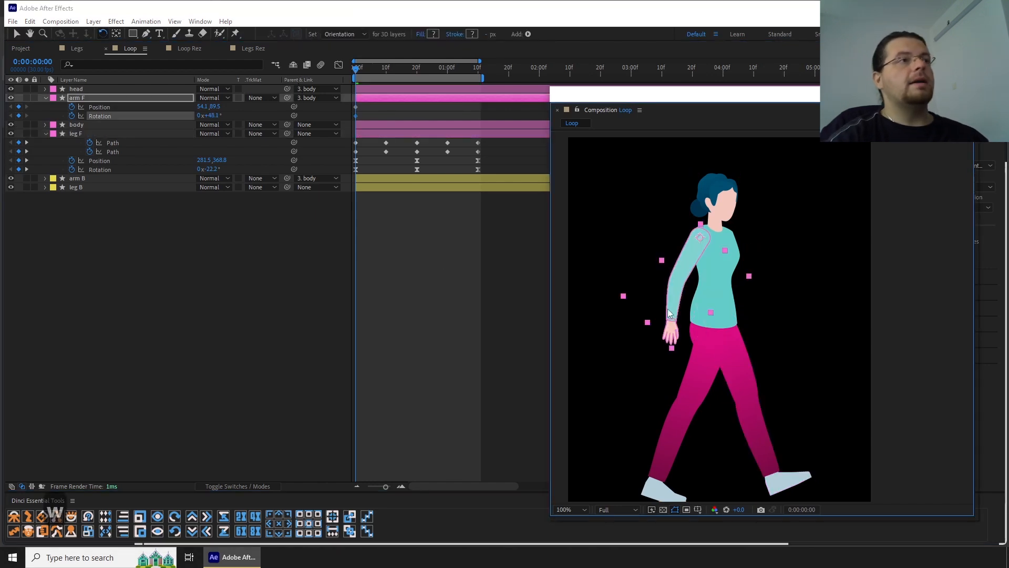
Step: At 0:00:00:20, swing arm F forward to a rotation of about 6.9° and shift its shoulder forward to position about 88.1, 90.1
{"action": "key", "text": "ctrl+shift+Right"}
{"action": "key", "text": "ctrl+shift+Right"}
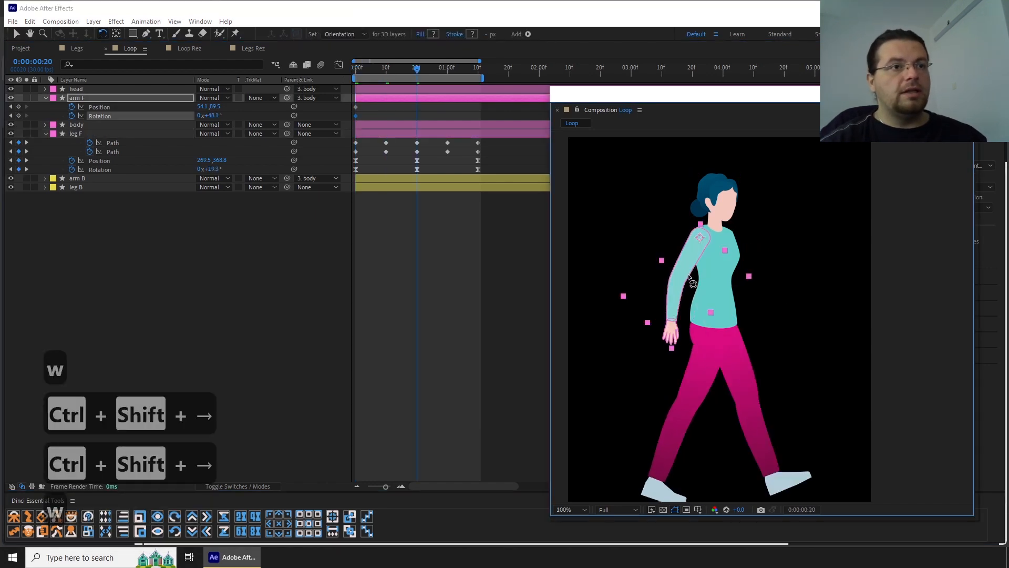
{"action": "left_click_drag", "start_coordinate": [689, 277], "coordinate": [722, 279]}
{"action": "key", "text": "v"}
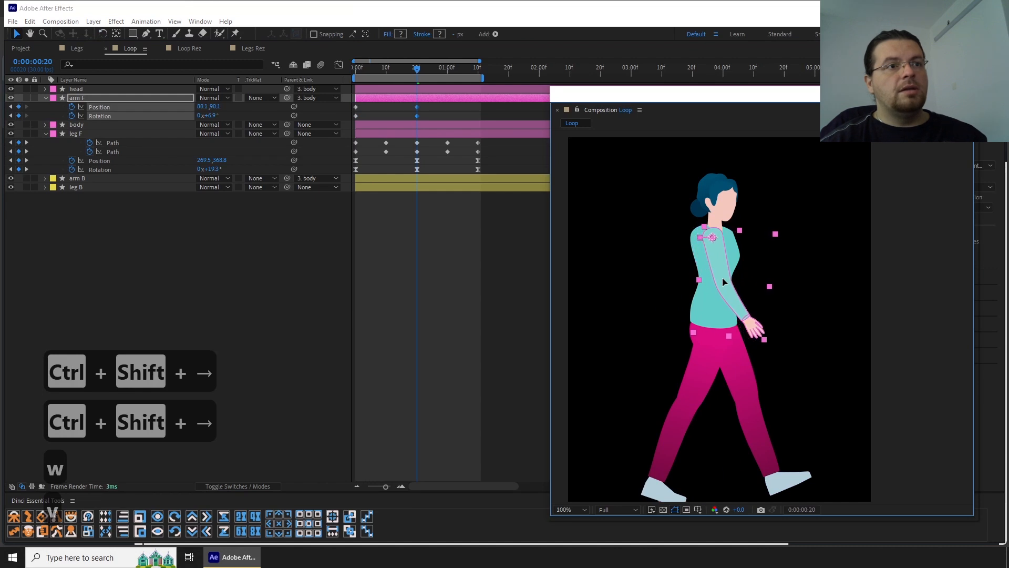
Step: Copy arm F's first Position and Rotation keyframes to 0:00:01:10 to close the arm swing loop
{"action": "key", "text": "ctrl+shift+Right"}
{"action": "key", "text": "ctrl+shift+Right"}
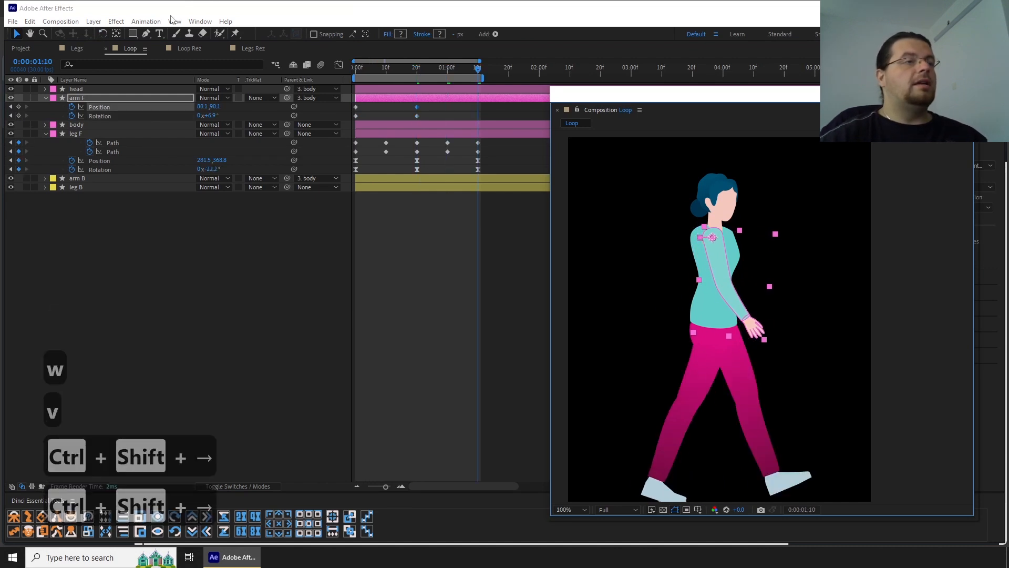
{"action": "mouse_move", "coordinate": [365, 107]}
{"action": "left_mouse_down"}
{"action": "mouse_move", "coordinate": [345, 117]}
{"action": "mouse_move", "coordinate": [355, 121]}
{"action": "left_mouse_up"}
{"action": "key", "text": "ctrl+c"}
{"action": "key", "text": "ctrl+v"}
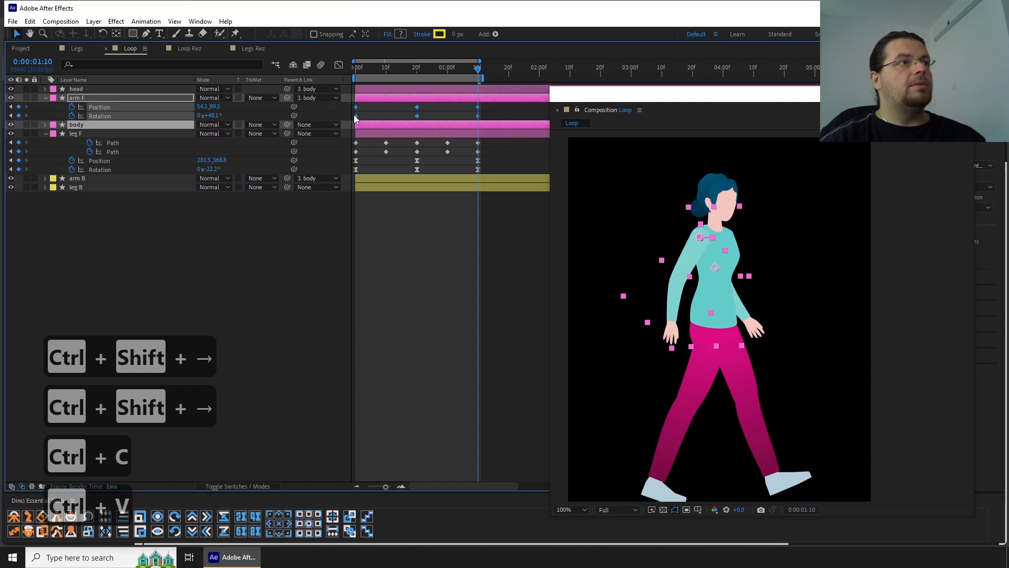
Step: Set the incoming and outgoing velocity influence of arm F's three Rotation keyframes to 20%
{"action": "double_click", "coordinate": [355, 116], "text": "alt"}
{"action": "left_click", "coordinate": [411, 273]}
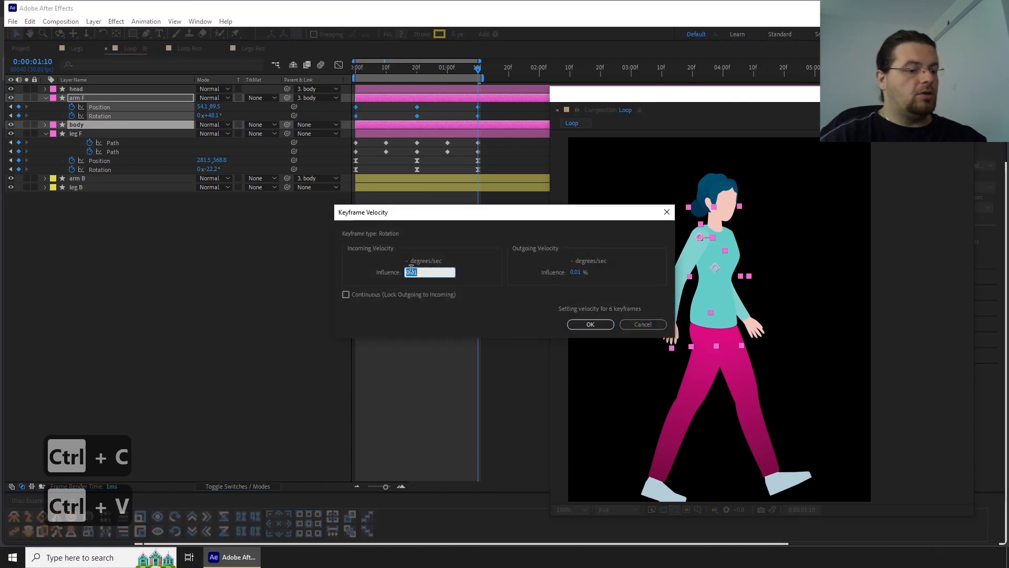
{"action": "type", "text": "20"}
{"action": "key", "text": "Tab"}
{"action": "key", "text": "Tab"}
{"action": "type", "text": "20"}
{"action": "key", "text": "Return"}
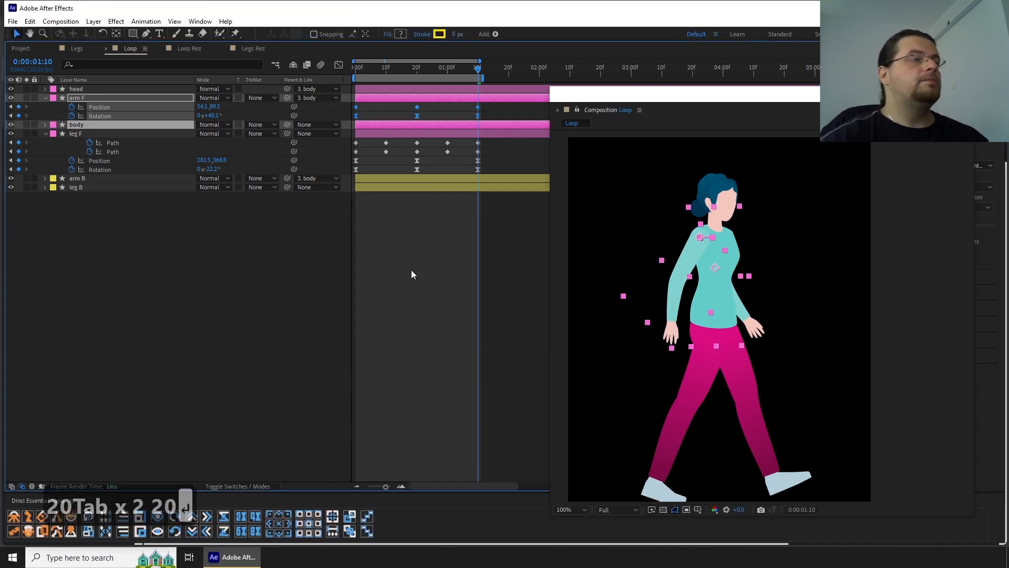
Step: Set the incoming and outgoing velocity influence of arm F's three Position keyframes to 20%
{"action": "key", "text": "ctrl+shift+k"}
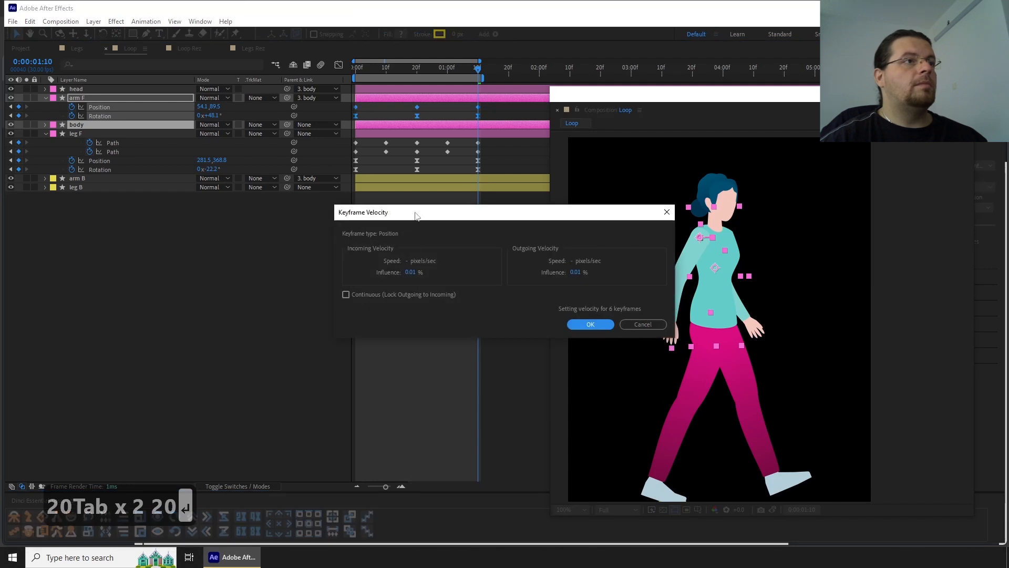
{"action": "left_click", "coordinate": [409, 271]}
{"action": "type", "text": "20"}
{"action": "key", "text": "Tab"}
{"action": "key", "text": "Tab"}
{"action": "type", "text": "20"}
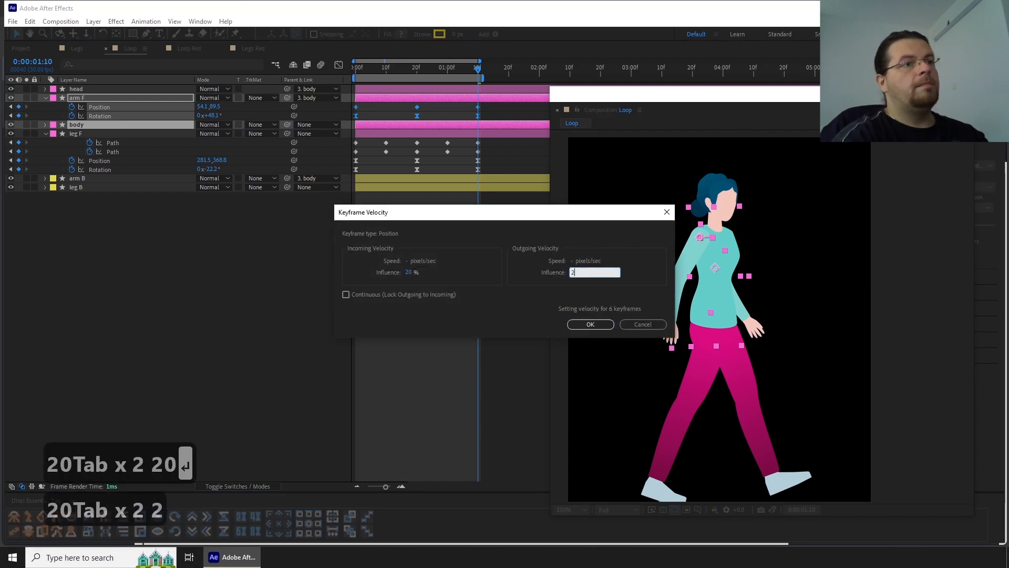
{"action": "key", "text": "Return"}
Step: Play back the walk to check the eased arm swing
{"action": "left_click", "coordinate": [467, 316]}
{"action": "key", "text": "space"}
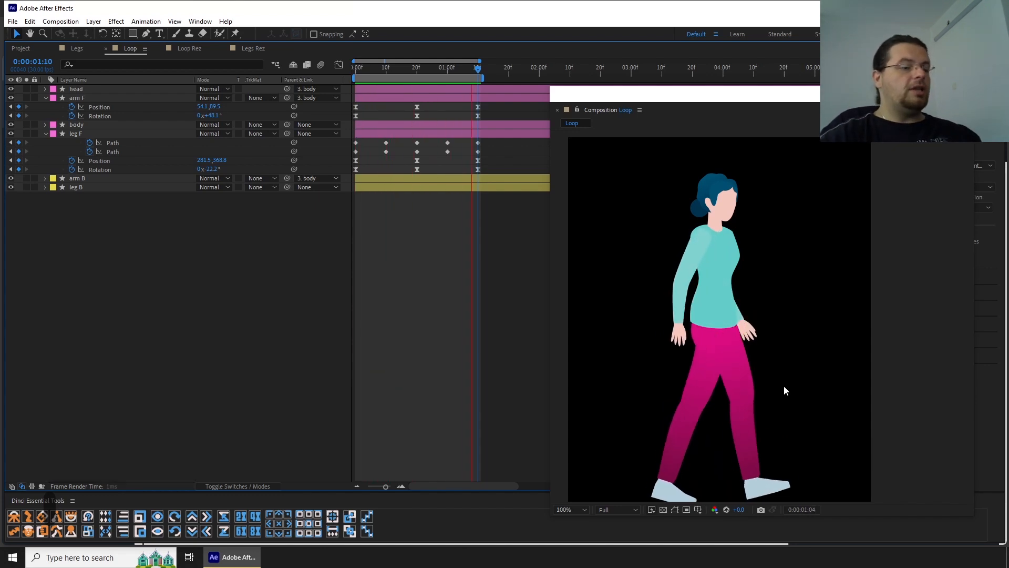
{"action": "key", "text": "space"}
Step: At 0:00:00:00, filter the body layer's properties by "path" and start keyframing the Path of Group 3 and Group 5
{"action": "key", "text": "Home"}
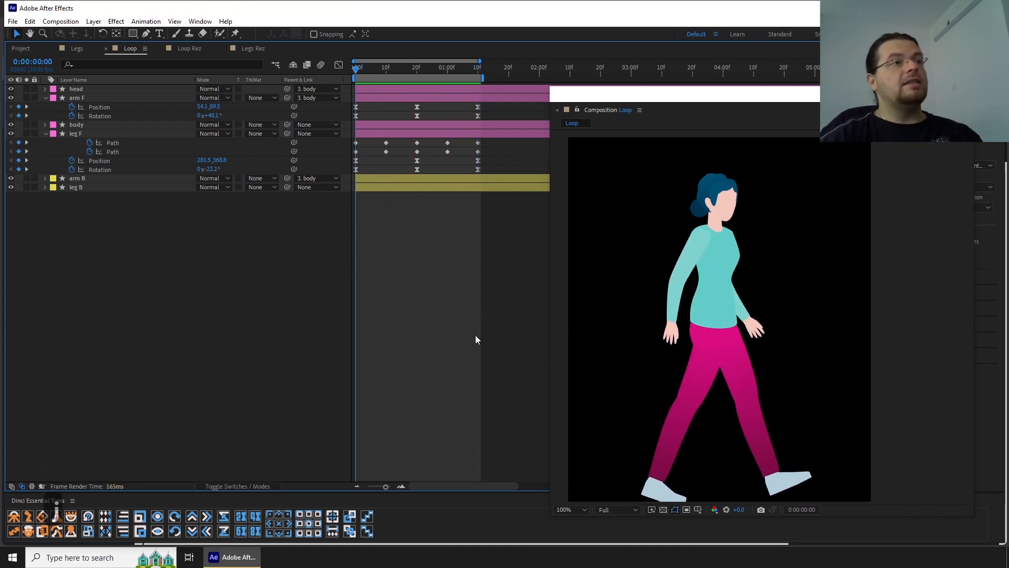
{"action": "left_click", "coordinate": [731, 296]}
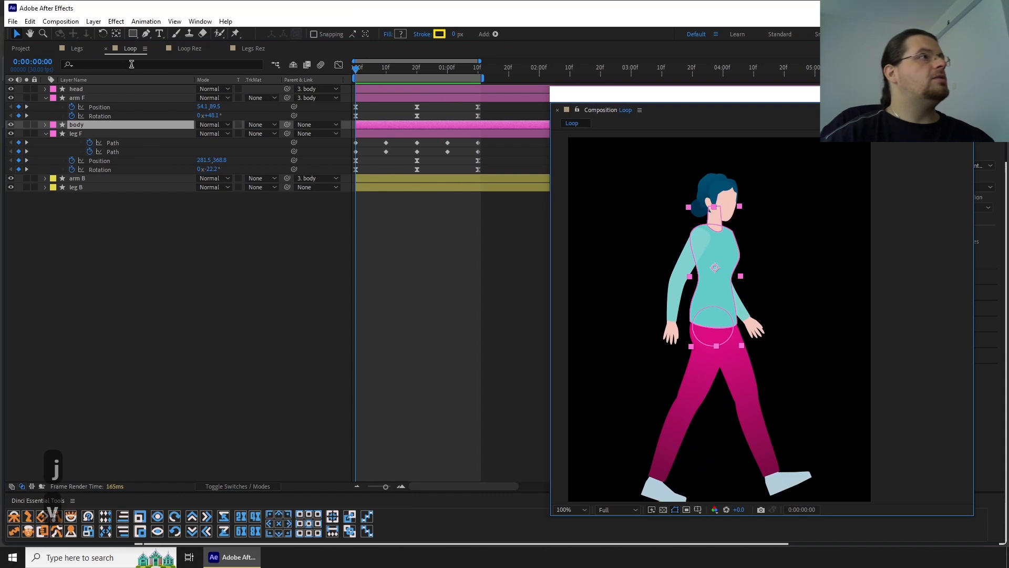
{"action": "key", "text": "v"}
{"action": "left_click", "coordinate": [152, 65]}
{"action": "type", "text": "path"}
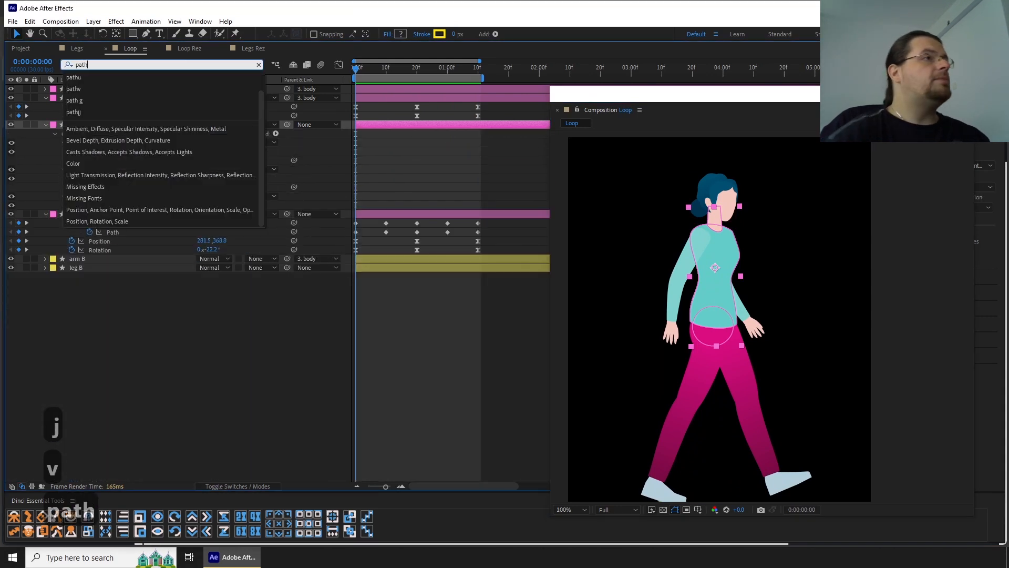
{"action": "left_click", "coordinate": [349, 290]}
{"action": "left_click_drag", "start_coordinate": [90, 187], "coordinate": [89, 159]}
Step: At 0:00:00:20, reshape the torso path by pulling its back and front shoulder points slightly inward
{"action": "key", "text": "k"}
{"action": "key", "text": "k"}
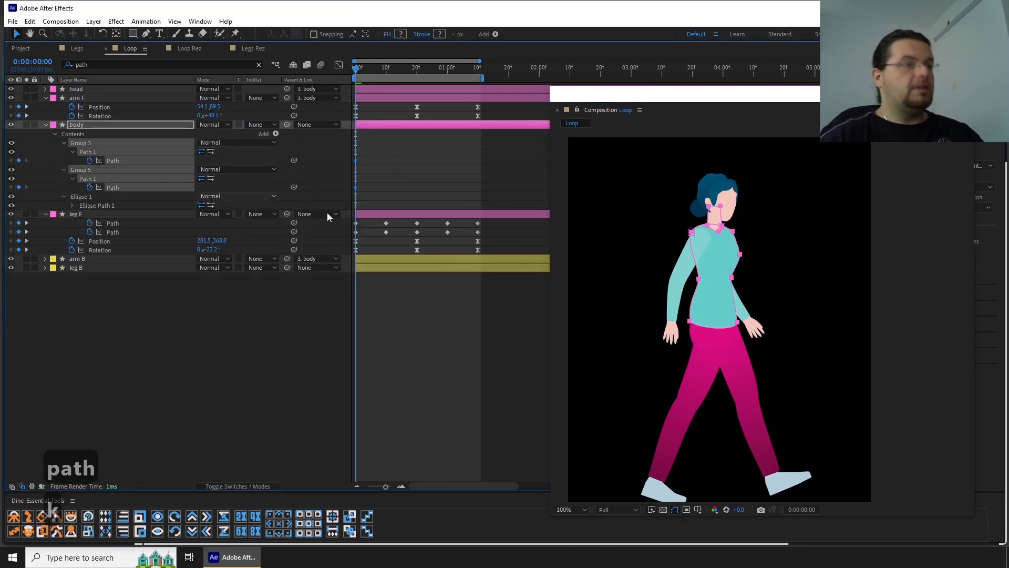
{"action": "left_click", "coordinate": [472, 333]}
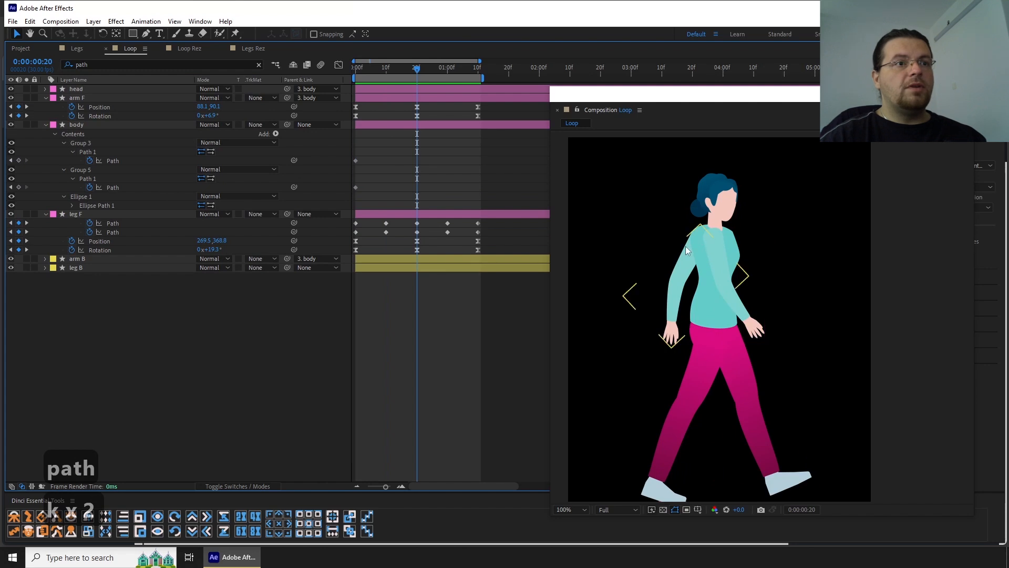
{"action": "left_click", "coordinate": [686, 246]}
{"action": "left_click", "coordinate": [420, 126]}
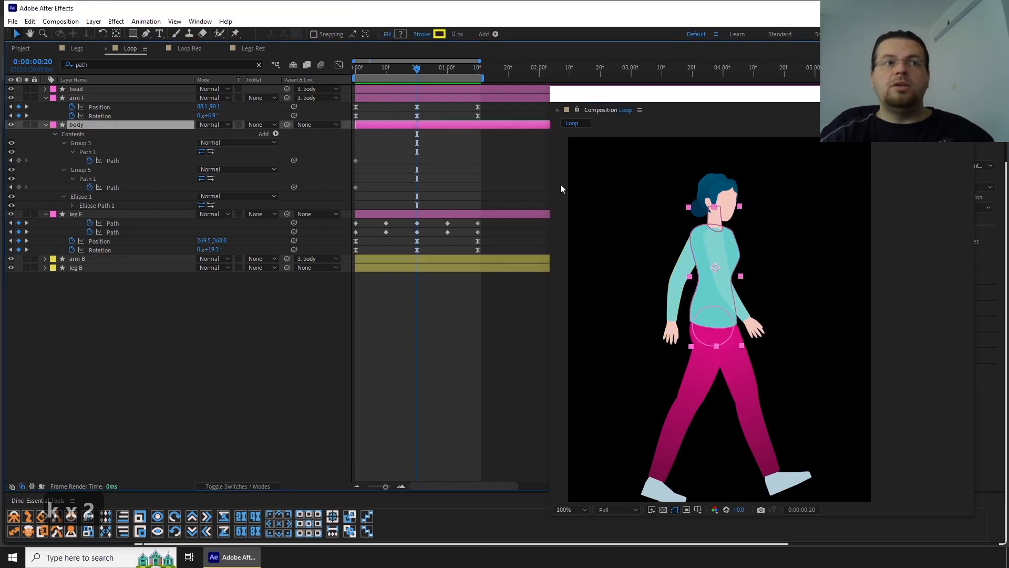
{"action": "scroll", "coordinate": [733, 248], "scroll_direction": "up", "scroll_amount": 2}
{"action": "key", "text": "g"}
{"action": "left_click", "coordinate": [669, 215]}
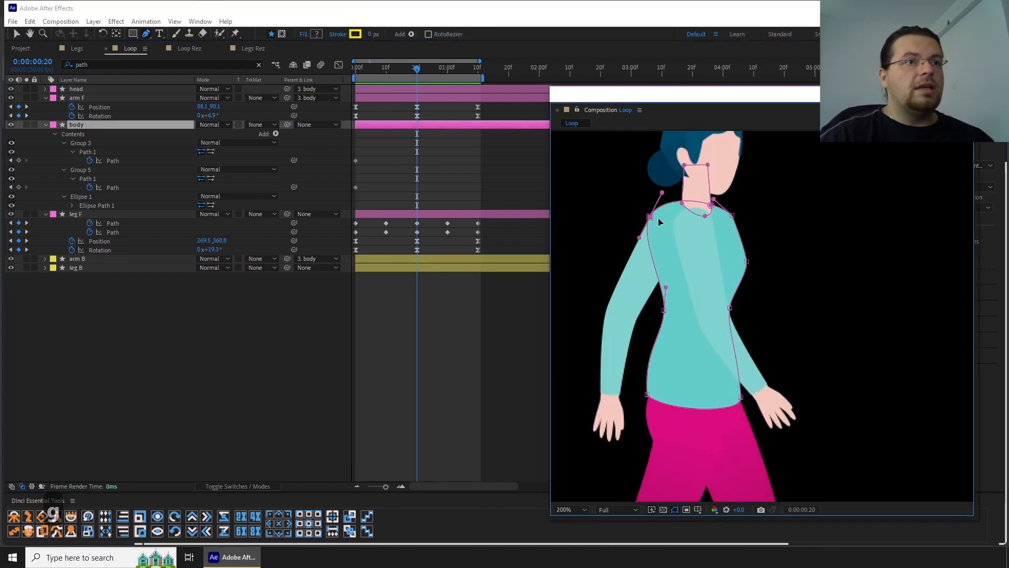
{"action": "left_click_drag", "start_coordinate": [670, 219], "coordinate": [659, 220]}
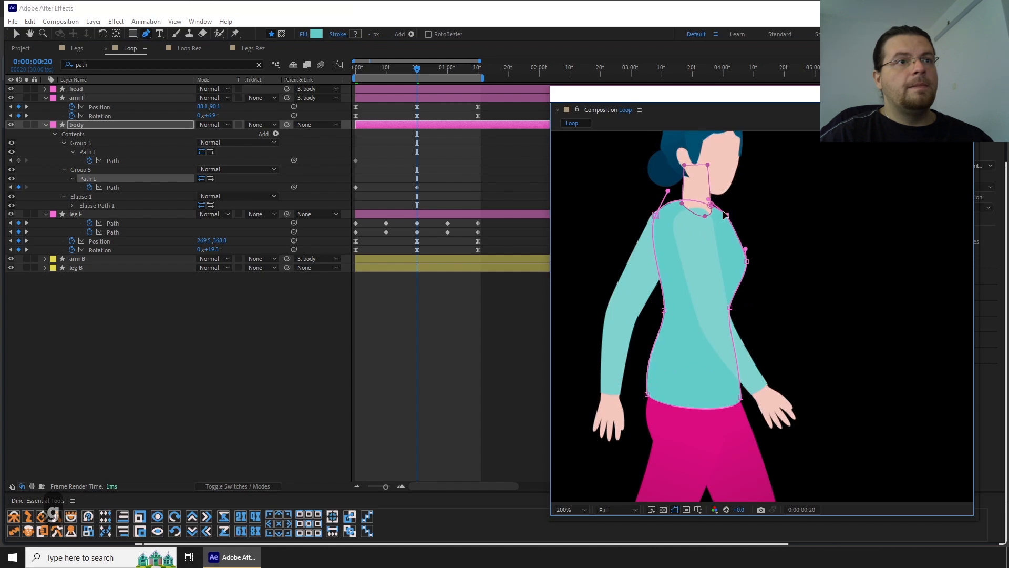
Step: Reshape the base of the neck path at 0:00:00:20 to follow the torso's altered neckline
{"action": "scroll", "coordinate": [719, 215], "scroll_direction": "up", "scroll_amount": 3}
{"action": "left_click_drag", "start_coordinate": [716, 208], "coordinate": [752, 208]}
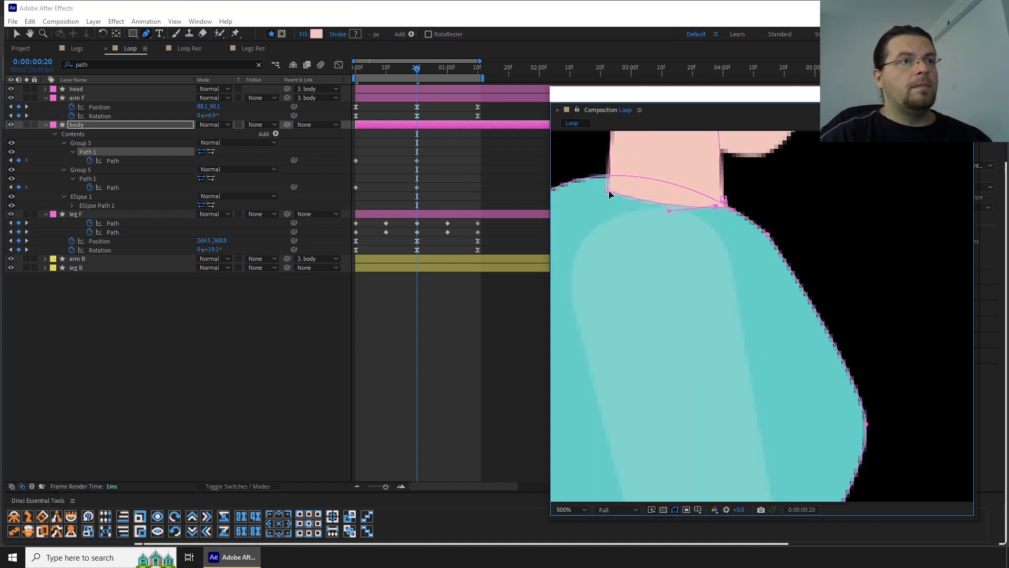
{"action": "scroll", "coordinate": [667, 205], "scroll_direction": "down", "scroll_amount": 4}
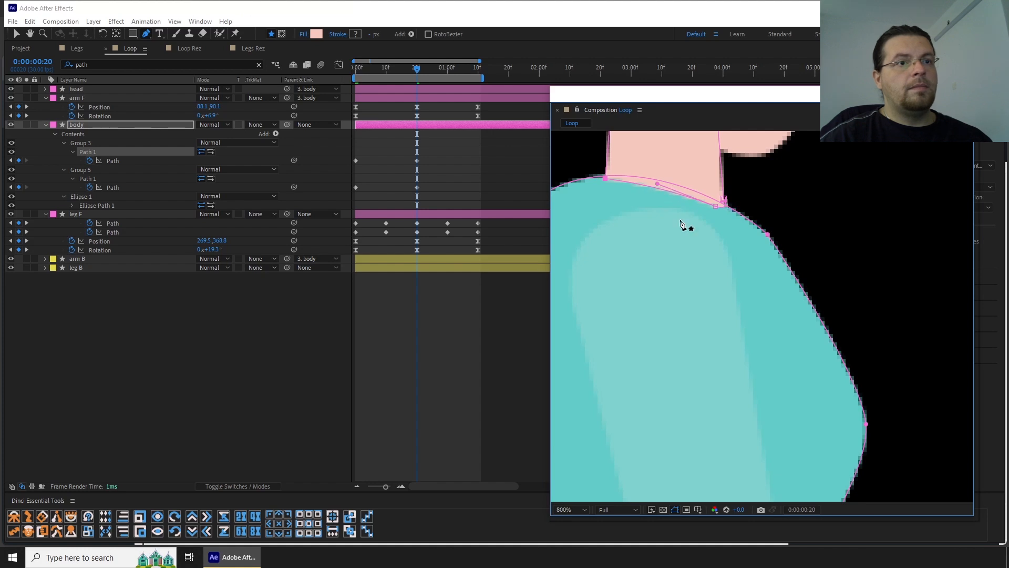
Step: Copy the first Path keyframes of the body's neck and torso to 0:00:01:10
{"action": "key", "text": "k"}
{"action": "key", "text": "k"}
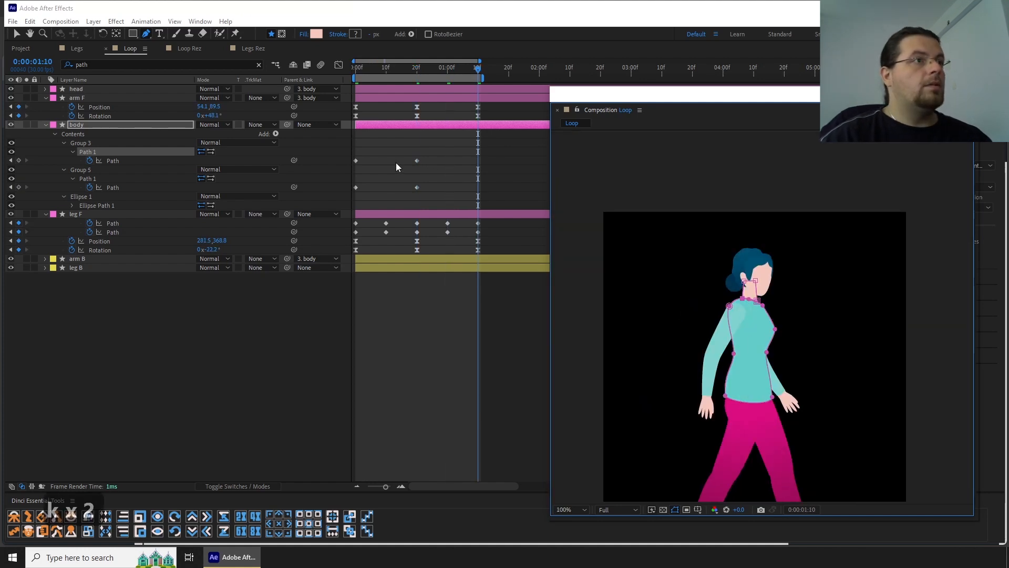
{"action": "left_click_drag", "start_coordinate": [386, 152], "coordinate": [346, 196]}
{"action": "key", "text": "ctrl+c"}
{"action": "key", "text": "ctrl+v"}
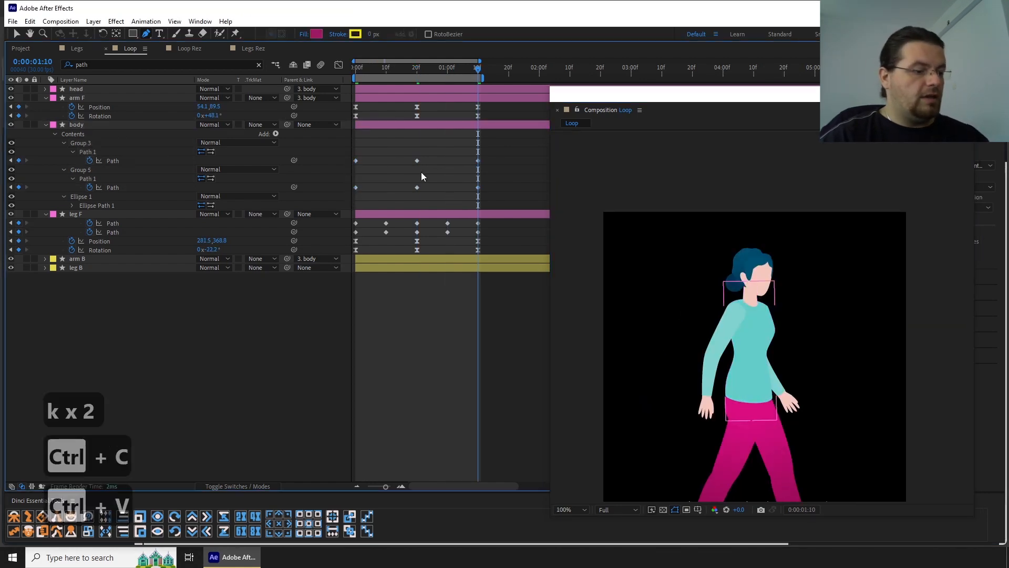
Step: At 0:00:01:00, narrow the shoulders of the torso path by moving the back and front shoulder points inward
{"action": "key", "text": "j"}
{"action": "scroll", "coordinate": [793, 371], "scroll_direction": "up", "scroll_amount": 2}
{"action": "key", "text": "v"}
{"action": "left_click", "coordinate": [771, 299]}
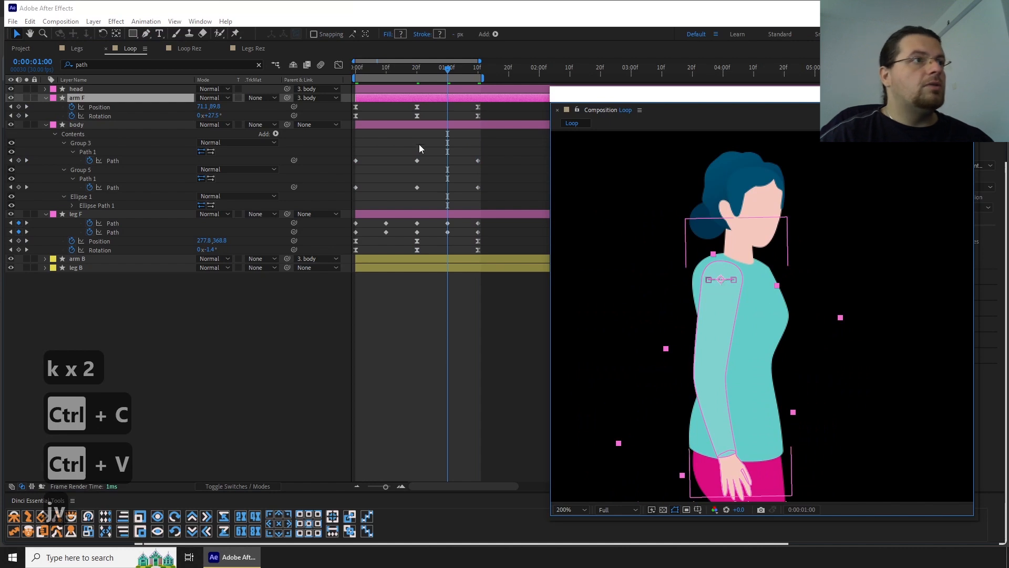
{"action": "left_click", "coordinate": [417, 160]}
{"action": "scroll", "coordinate": [683, 263], "scroll_direction": "up", "scroll_amount": 2}
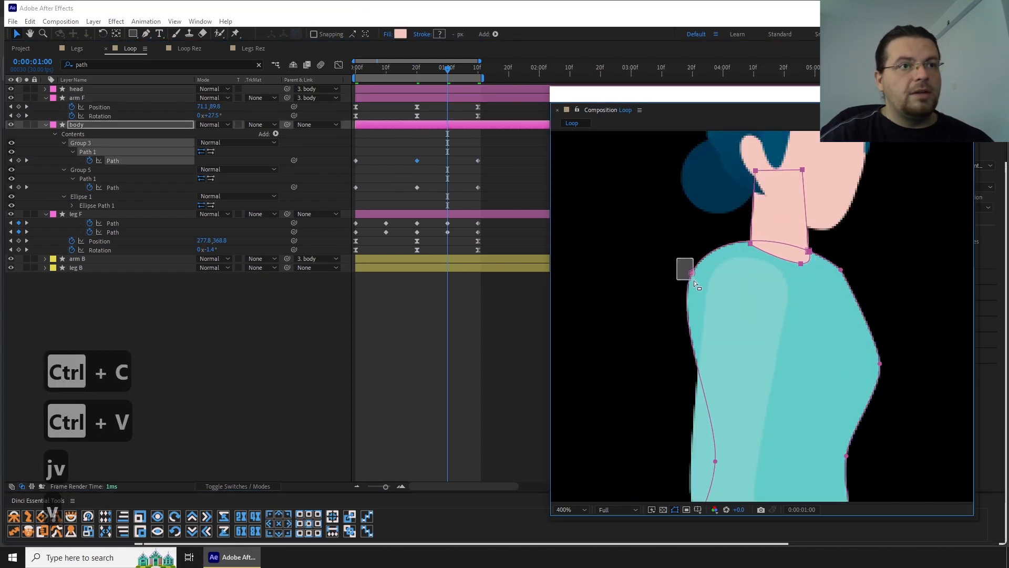
{"action": "left_click_drag", "start_coordinate": [692, 273], "coordinate": [707, 274]}
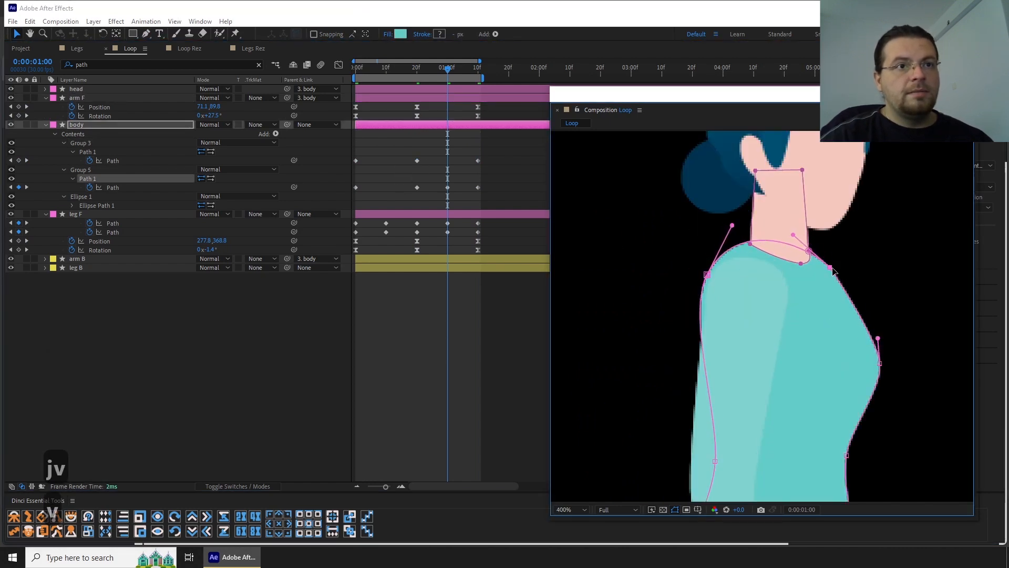
Step: Copy the narrowed torso Path keyframe from 0:00:01:00 to 0:00:00:10
{"action": "key", "text": "j"}
{"action": "key", "text": "j"}
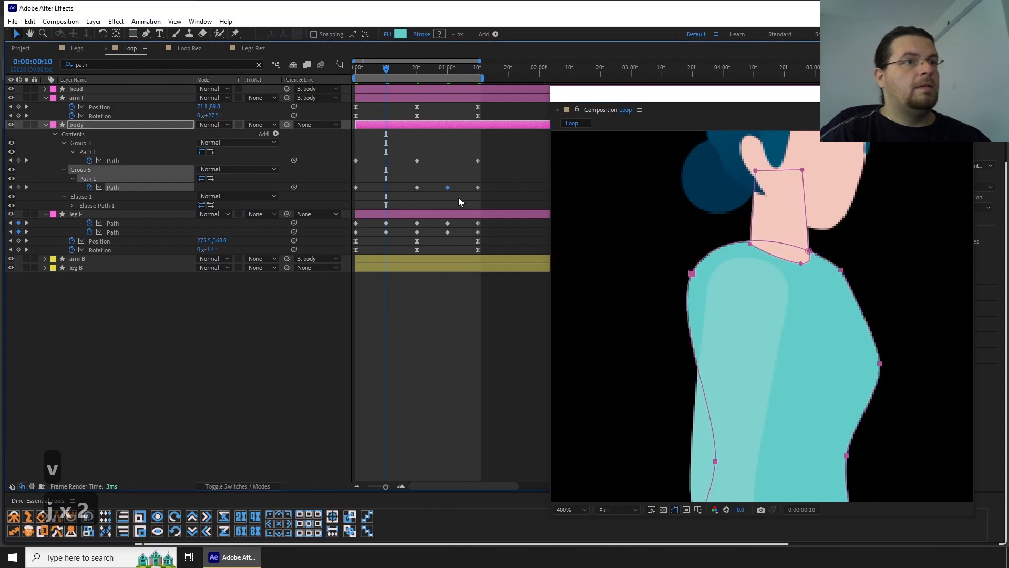
{"action": "key", "text": "ctrl+c"}
{"action": "key", "text": "ctrl+v"}
{"action": "scroll", "coordinate": [736, 295], "scroll_direction": "down", "scroll_amount": 4}
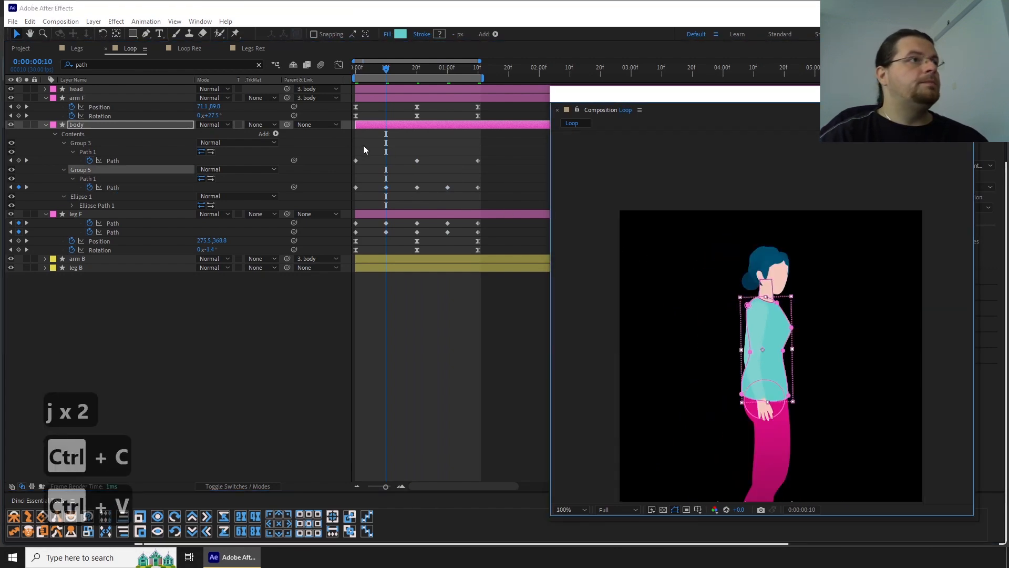
Step: Play back the walk to check the torso and shoulder deformation
{"action": "key", "text": "space"}
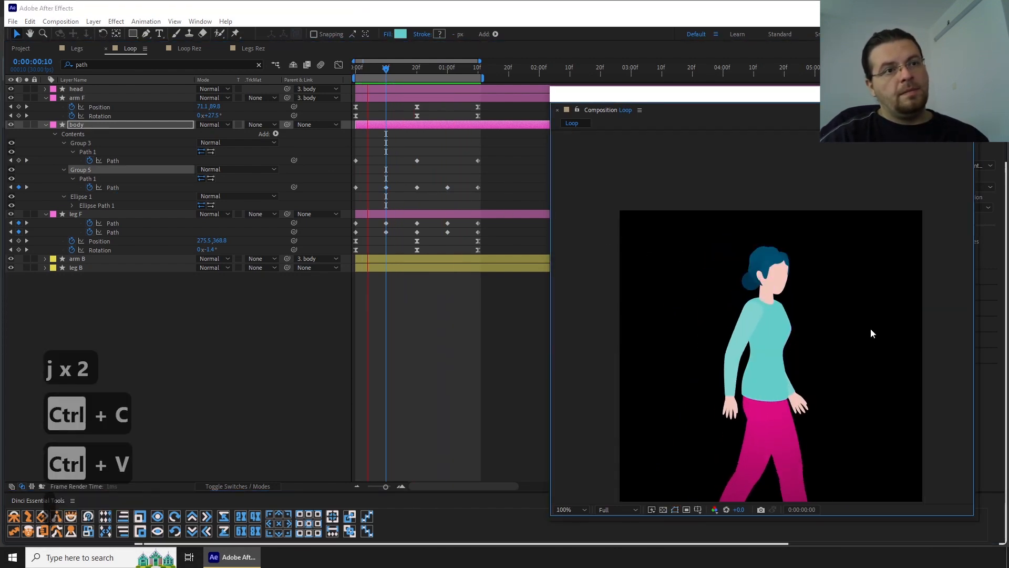
{"action": "scroll", "coordinate": [831, 334], "scroll_direction": "down", "scroll_amount": 2}
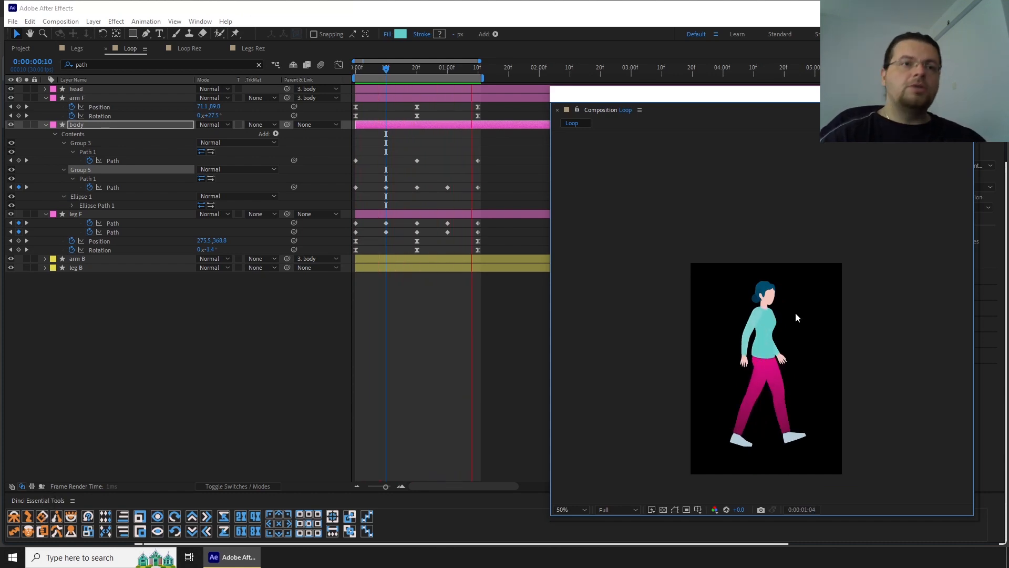
{"action": "key", "text": "space"}
Step: Move the body layer's anchor point down to the hips, at the centre of the pelvis circle
{"action": "scroll", "coordinate": [779, 355], "scroll_direction": "up", "scroll_amount": 2}
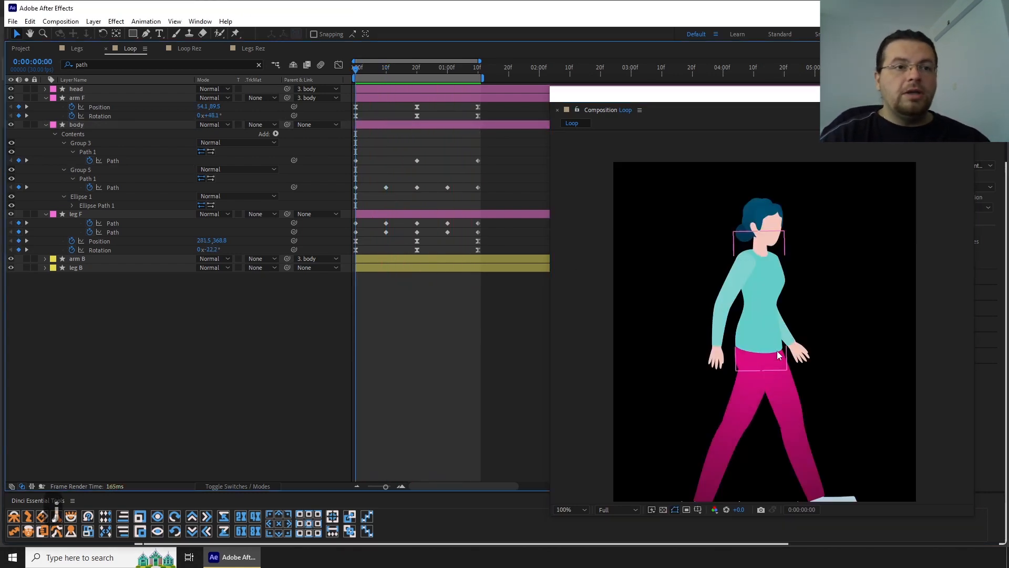
{"action": "left_click", "coordinate": [782, 333]}
{"action": "key", "text": "y"}
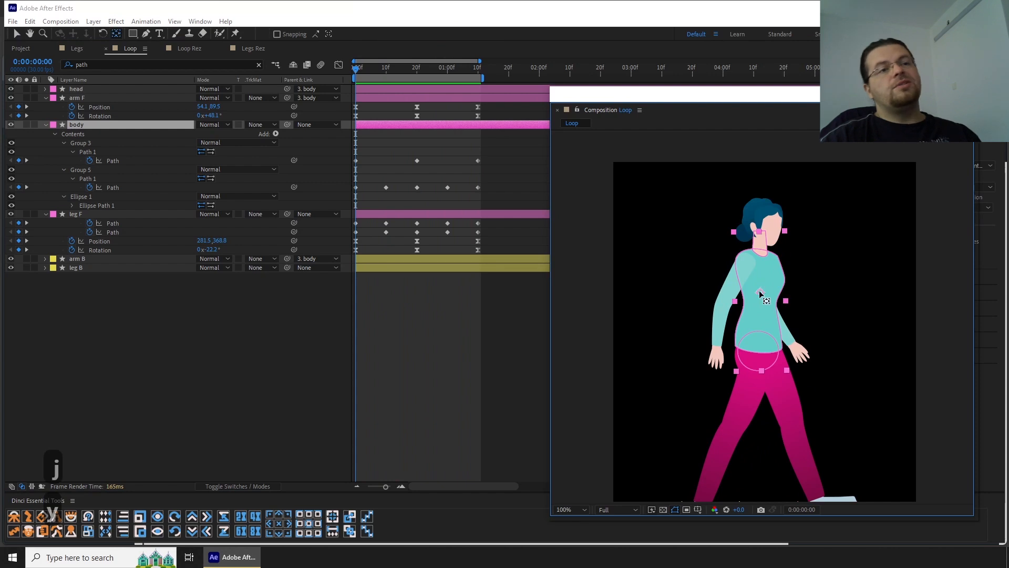
{"action": "left_click_drag", "start_coordinate": [761, 294], "coordinate": [754, 362]}
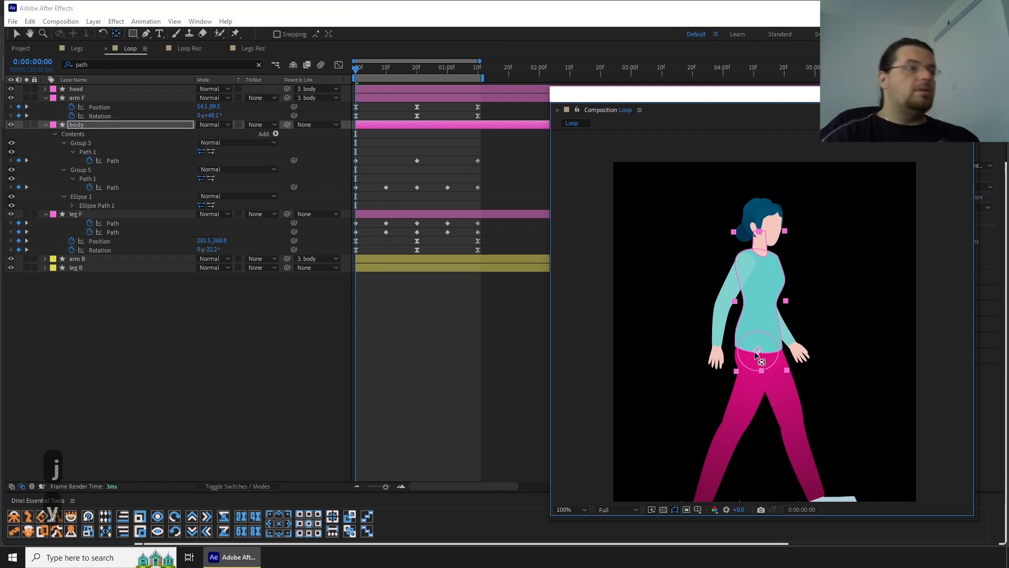
Step: Add Position and Rotation keyframes to the body layer at 0:00:00:00, 0:00:00:20 and 0:00:01:10
{"action": "key", "text": "alt+shift+p"}
{"action": "key", "text": "alt+shift+r"}
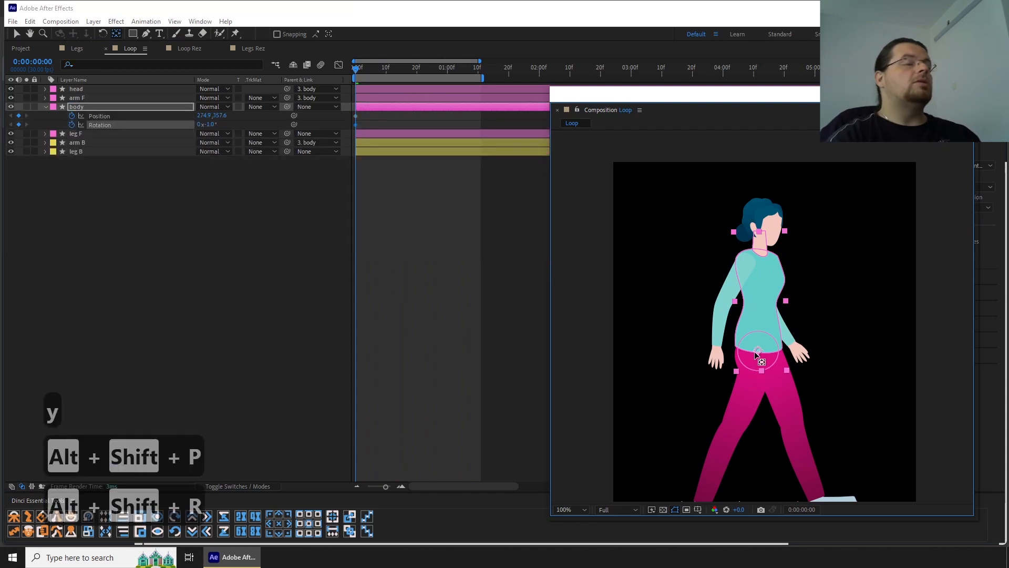
{"action": "key", "text": "ctrl+shift+Right"}
{"action": "key", "text": "ctrl+shift+Right"}
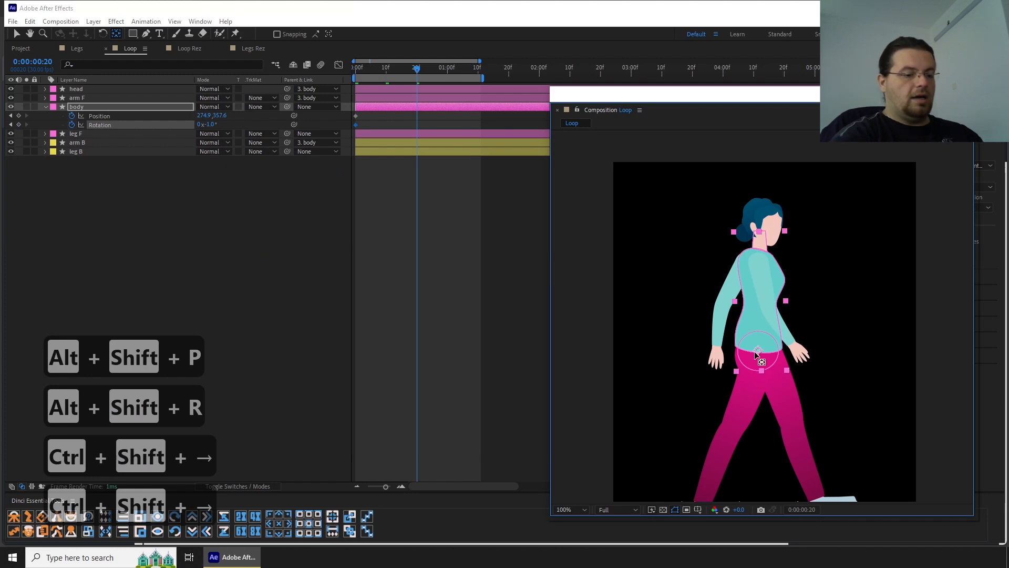
{"action": "key", "text": "alt+shift+p"}
{"action": "key", "text": "alt+shift+r"}
{"action": "key", "text": "ctrl+shift+Right"}
{"action": "key", "text": "ctrl+shift+Right"}
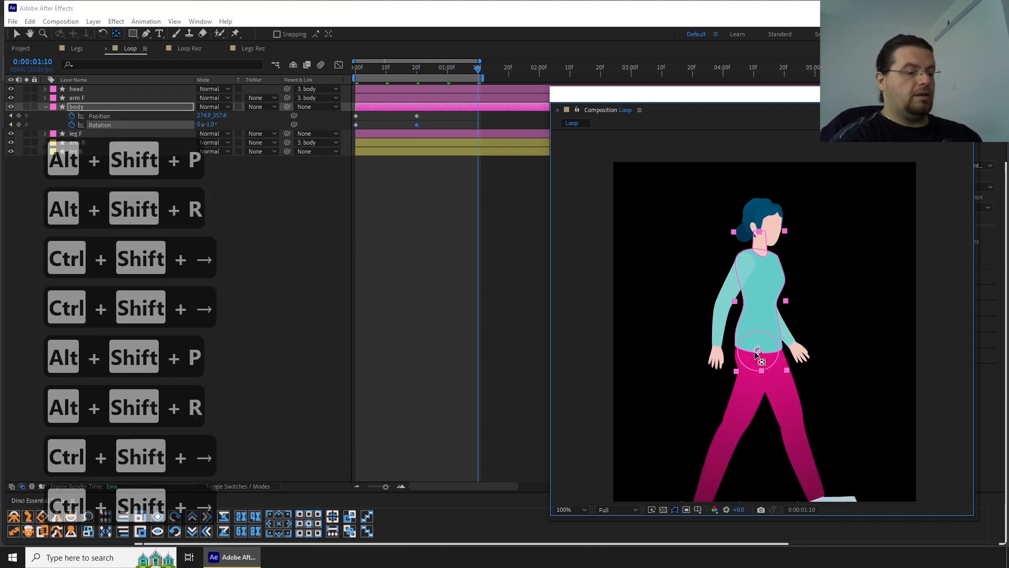
{"action": "key", "text": "alt+shift+r"}
{"action": "key", "text": "alt+shift+p"}
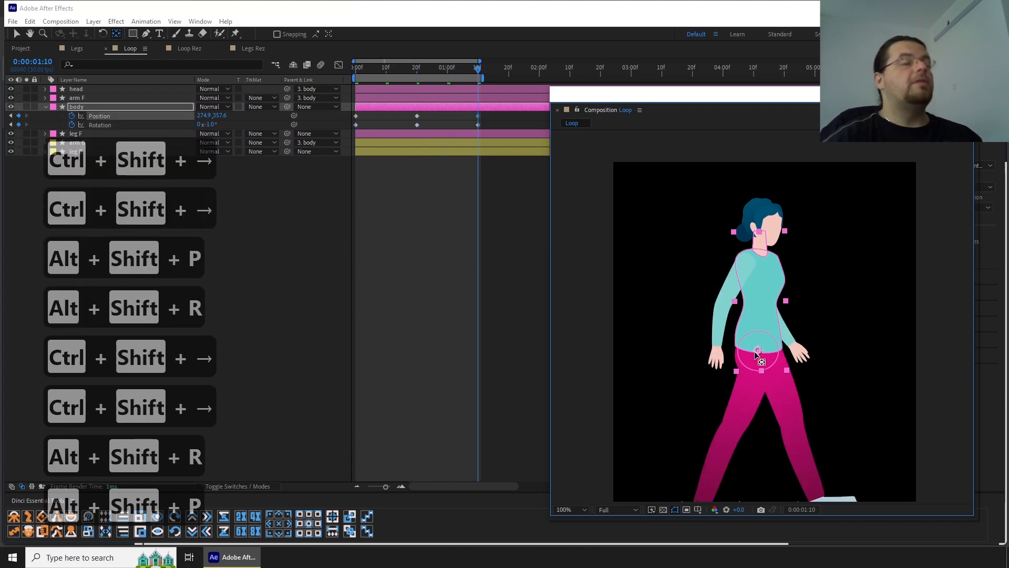
Step: Show all keyframed properties and raise the body layer to Position 274.9, 349.6 at 0:00:00:10
{"action": "left_click", "coordinate": [408, 203]}
{"action": "key", "text": "u"}
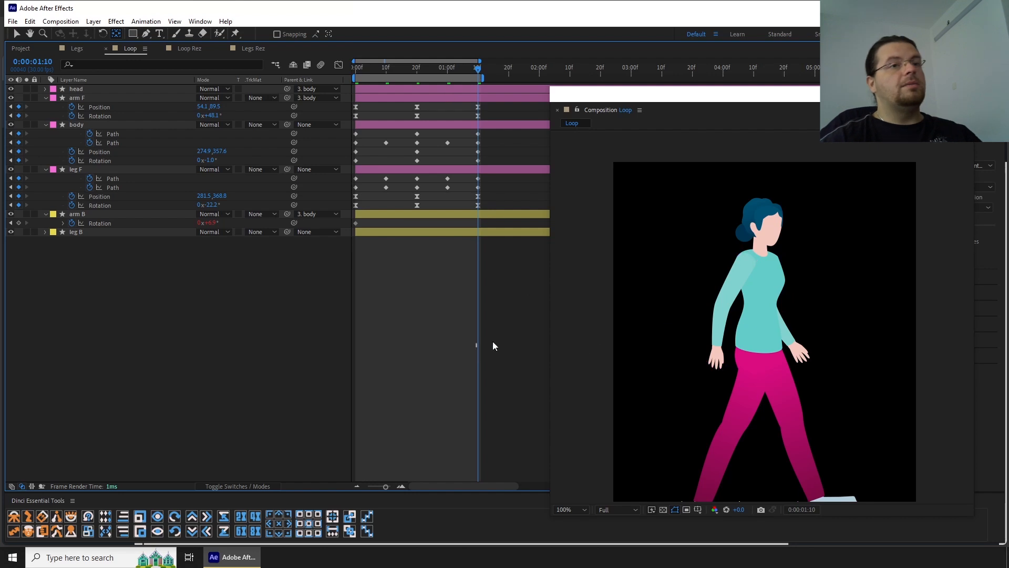
{"action": "left_click", "coordinate": [779, 337]}
{"action": "left_click", "coordinate": [420, 76]}
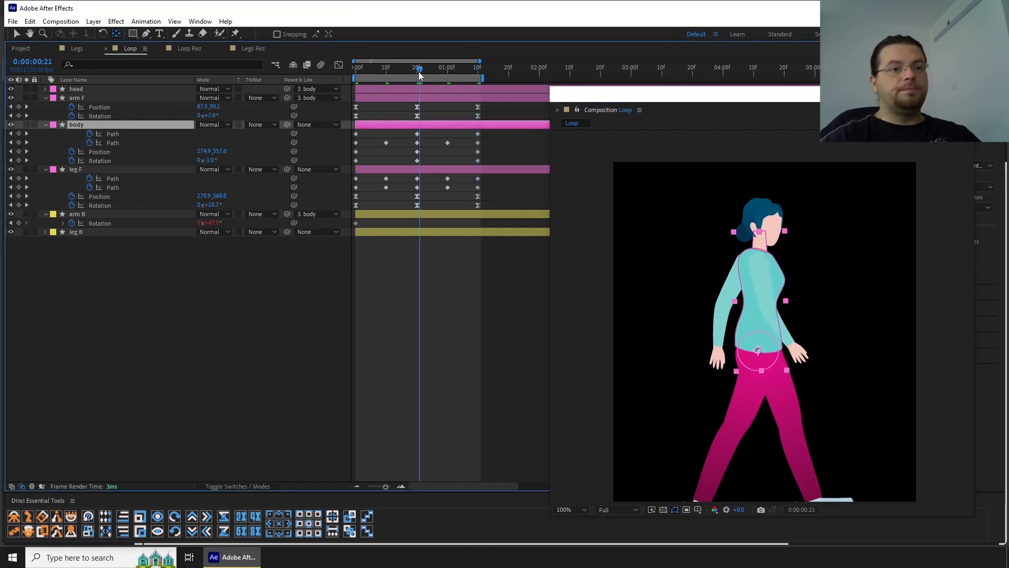
{"action": "left_click_drag", "start_coordinate": [420, 75], "coordinate": [387, 73]}
{"action": "key", "text": "v"}
{"action": "left_click_drag", "start_coordinate": [769, 316], "coordinate": [768, 311]}
Step: Copy the raised body Position keyframe from 0:00:00:10 to 0:00:01:00
{"action": "key", "text": "k"}
{"action": "key", "text": "k"}
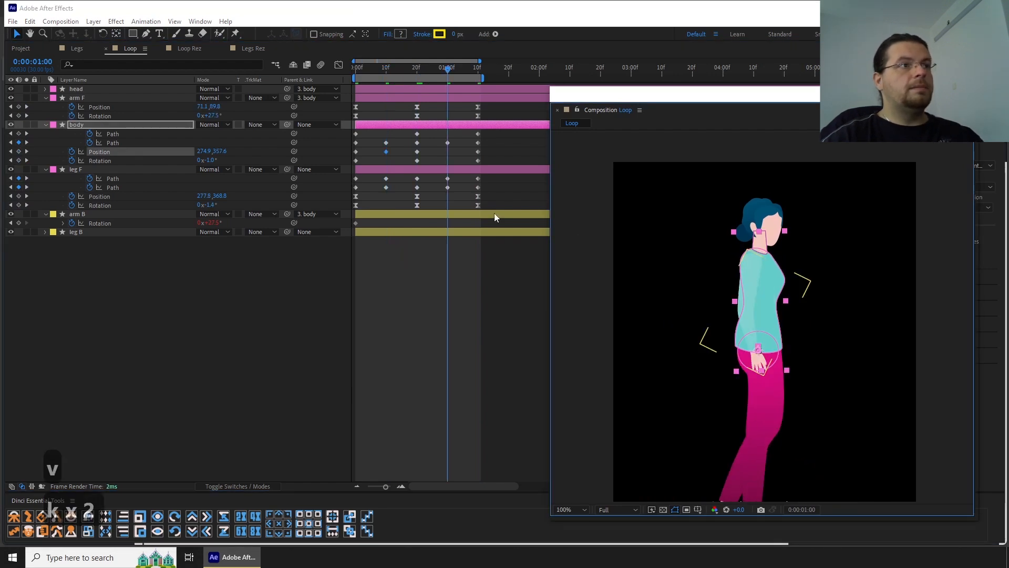
{"action": "key", "text": "ctrl+c"}
{"action": "key", "text": "ctrl+v"}
{"action": "left_click", "coordinate": [838, 319]}
Step: Play back the walk loop to check the body's up-and-down bounce
{"action": "scroll", "coordinate": [830, 316], "scroll_direction": "down", "scroll_amount": 2}
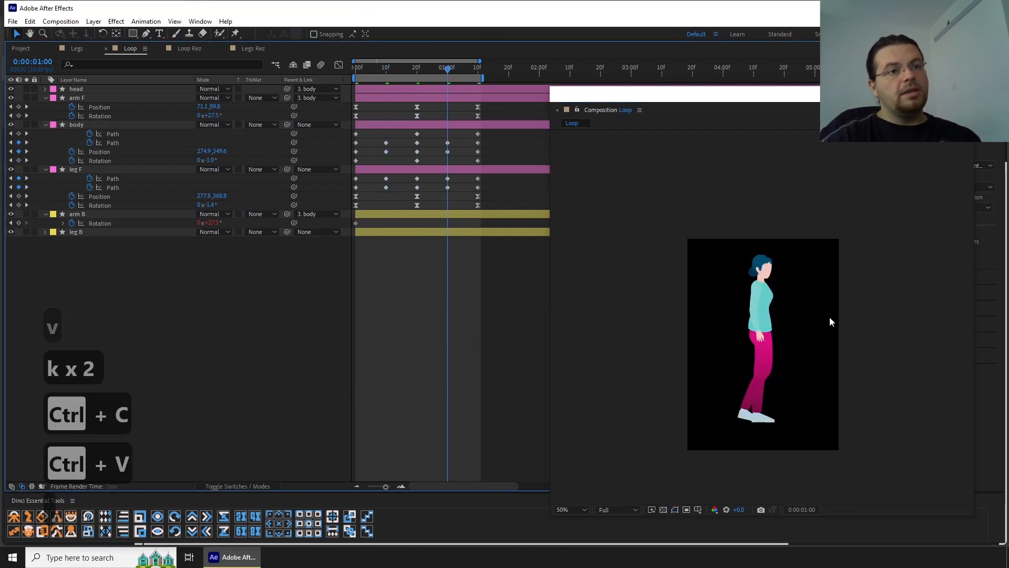
{"action": "key", "text": "space"}
{"action": "scroll", "coordinate": [785, 331], "scroll_direction": "up", "scroll_amount": 1}
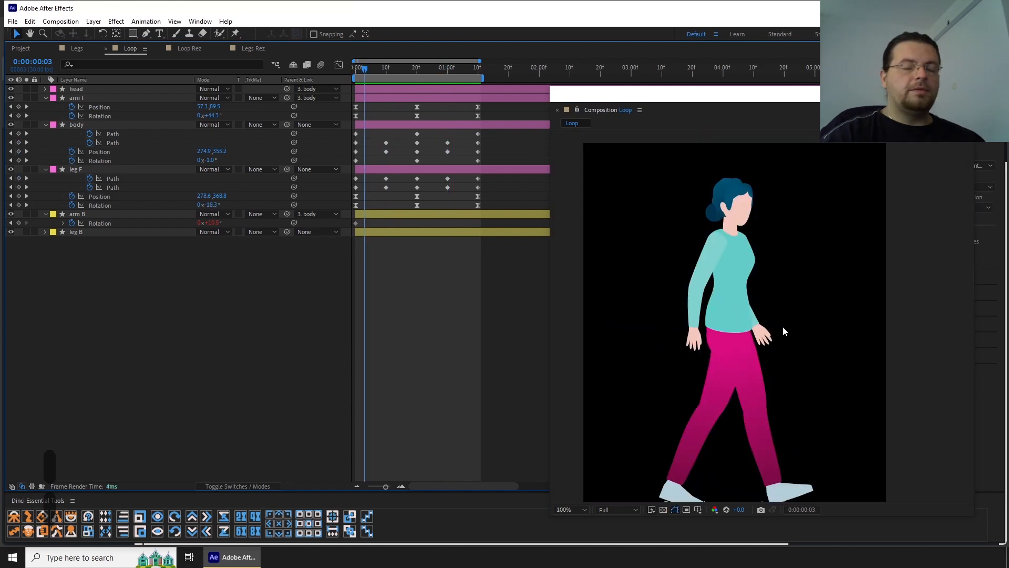
{"action": "scroll", "coordinate": [783, 330], "scroll_direction": "down", "scroll_amount": 1}
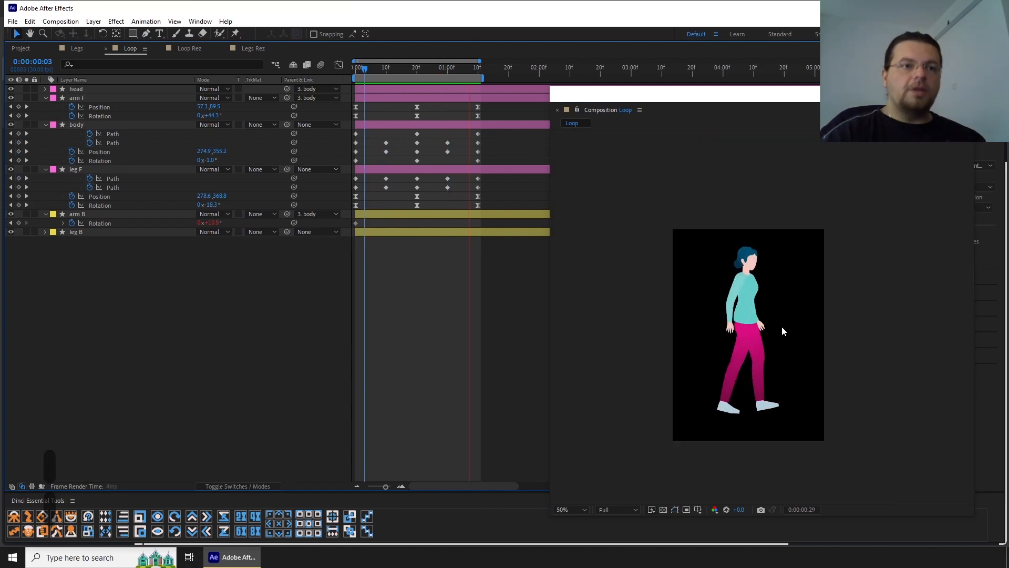
{"action": "key", "text": "space"}
Step: Rotate the body layer to about 1.7° at 0:00:00:20 so the torso leans forward mid-cycle
{"action": "key", "text": "j"}
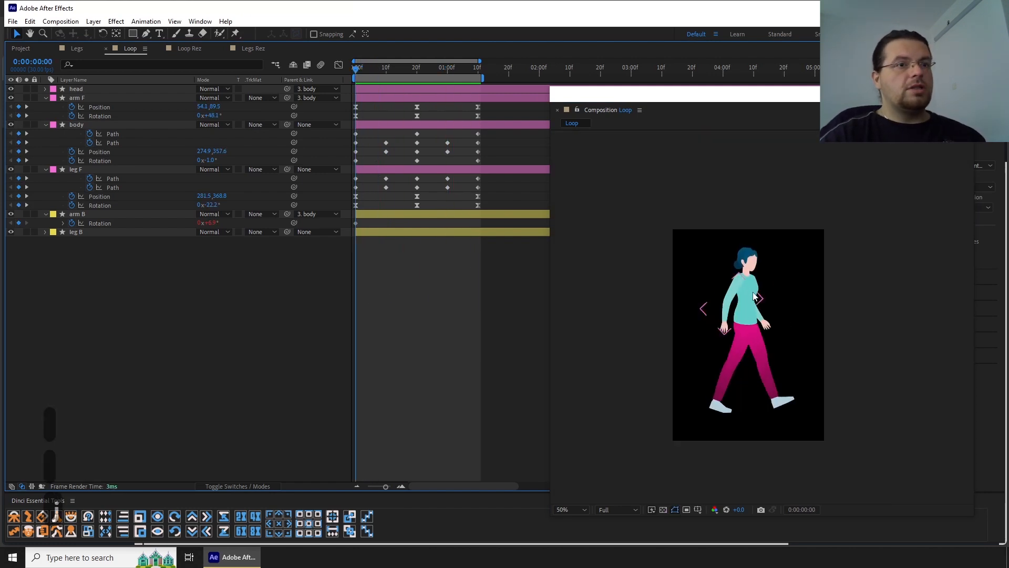
{"action": "left_click", "coordinate": [755, 297]}
{"action": "scroll", "coordinate": [755, 297], "scroll_direction": "up", "scroll_amount": 2}
{"action": "left_click", "coordinate": [424, 125]}
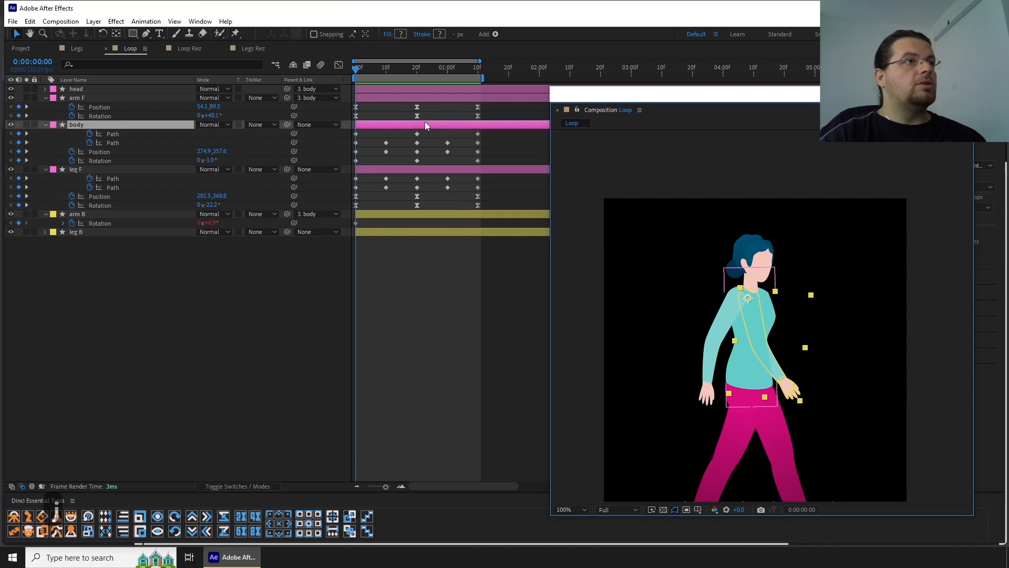
{"action": "key", "text": "j"}
{"action": "key", "text": "k"}
{"action": "key", "text": "k"}
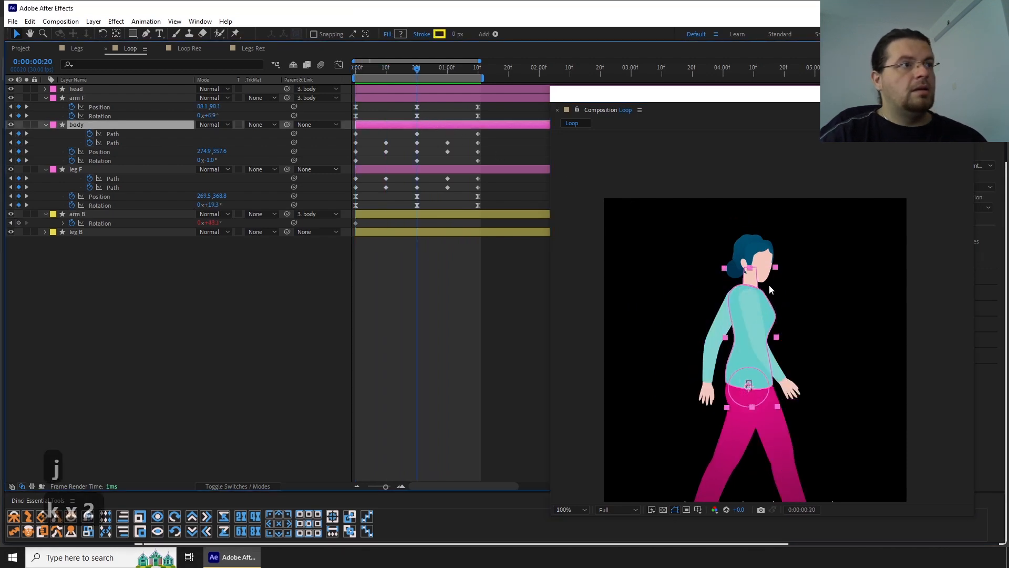
{"action": "key", "text": "w"}
{"action": "left_click_drag", "start_coordinate": [768, 285], "coordinate": [762, 297]}
Step: Play back the whole figure to check the torso's rotation through the walk cycle
{"action": "key", "text": "space"}
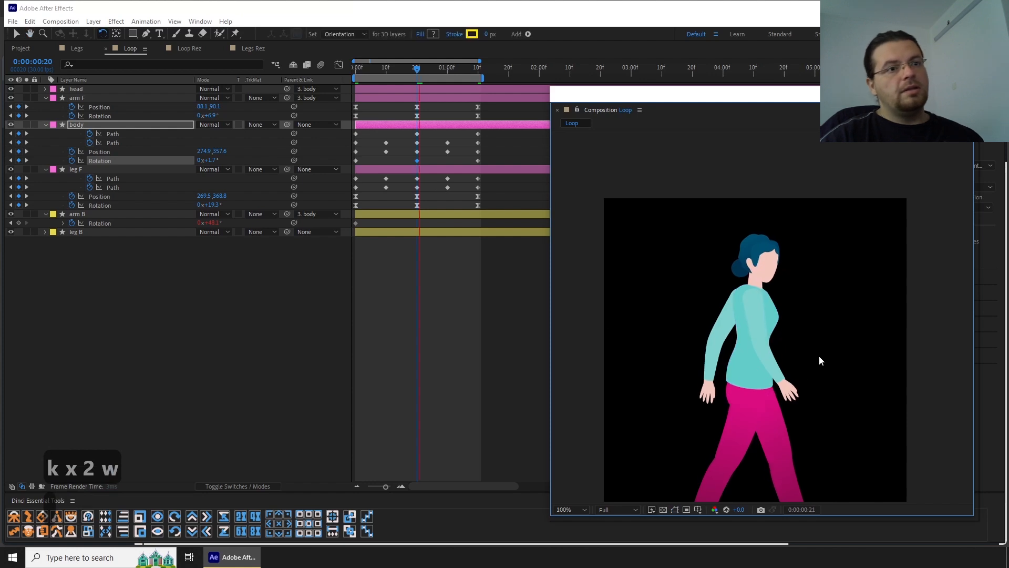
{"action": "scroll", "coordinate": [817, 355], "scroll_direction": "down", "scroll_amount": 2}
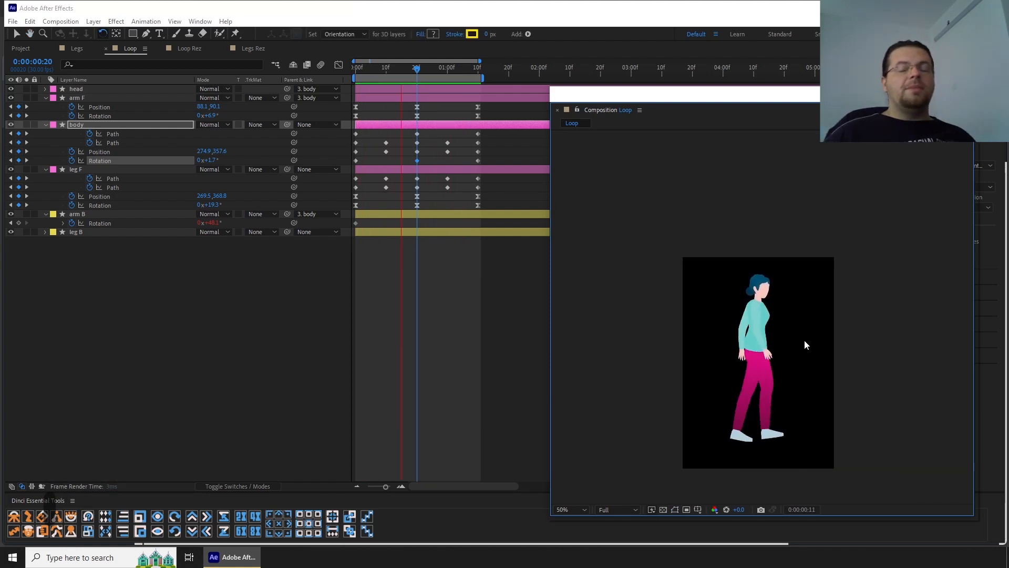
{"action": "key", "text": "space"}
{"action": "key", "text": "space"}
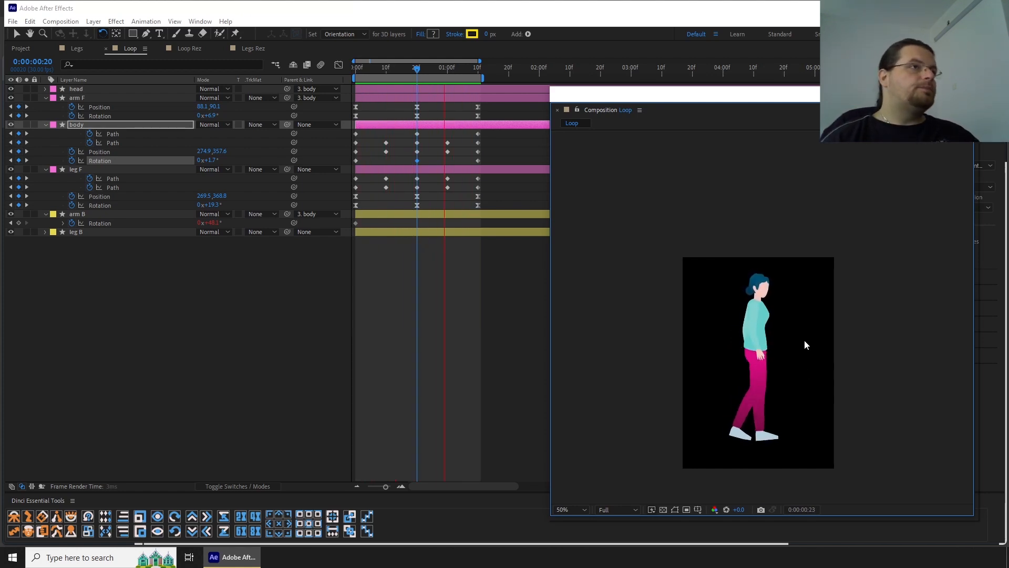
Step: Remove the arm B and leg B layers from the Loop composition
{"action": "left_click", "coordinate": [390, 246]}
{"action": "left_click", "coordinate": [397, 214]}
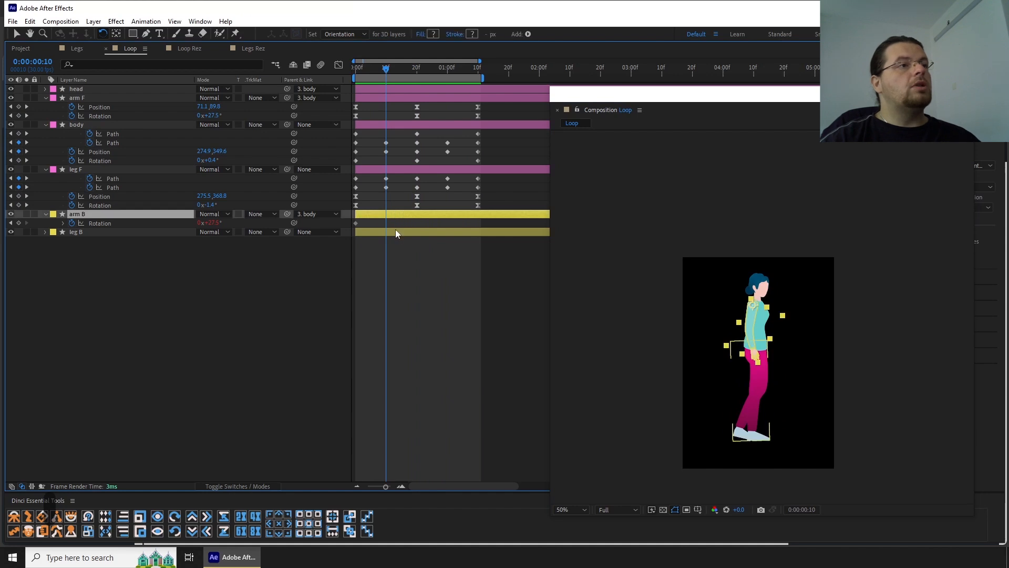
{"action": "left_click", "coordinate": [396, 232], "text": "shift"}
{"action": "key", "text": "ctrl+x"}
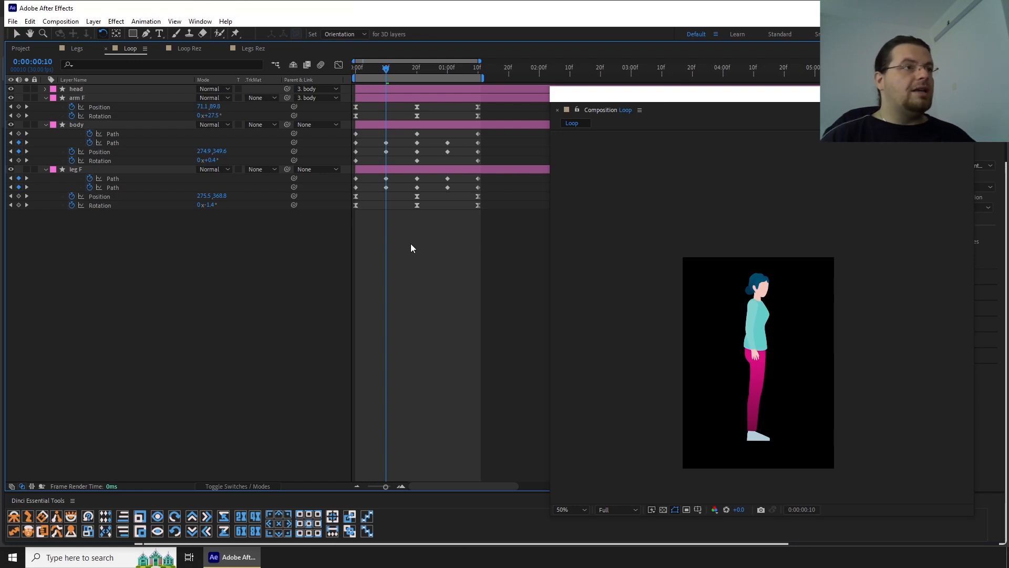
Step: Generate mimic copies of the arm F and leg F layers with the Dinci Essential Tools script
{"action": "left_click", "coordinate": [103, 167]}
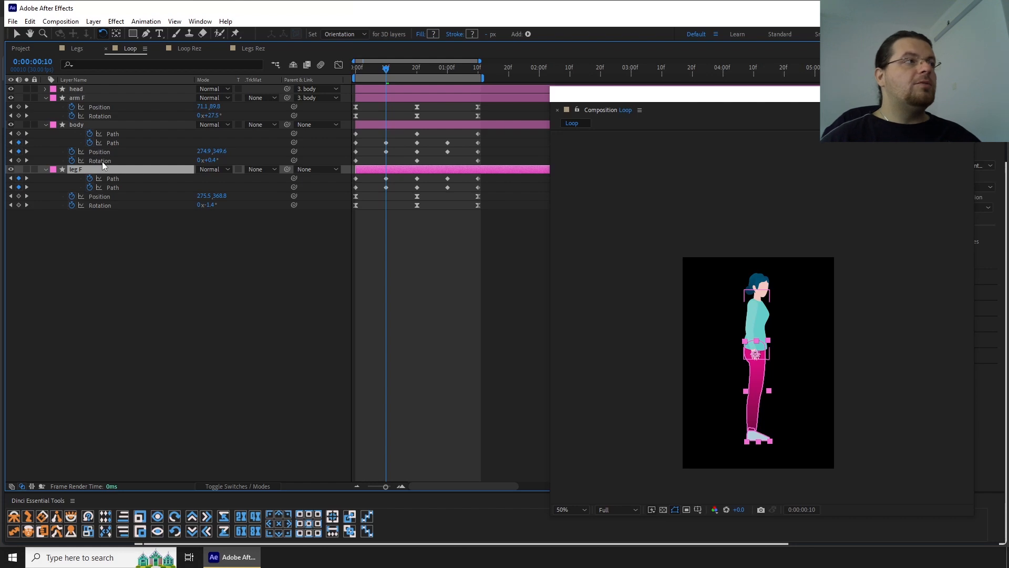
{"action": "left_click", "coordinate": [87, 93], "text": "ctrl"}
{"action": "left_click", "coordinate": [93, 97]}
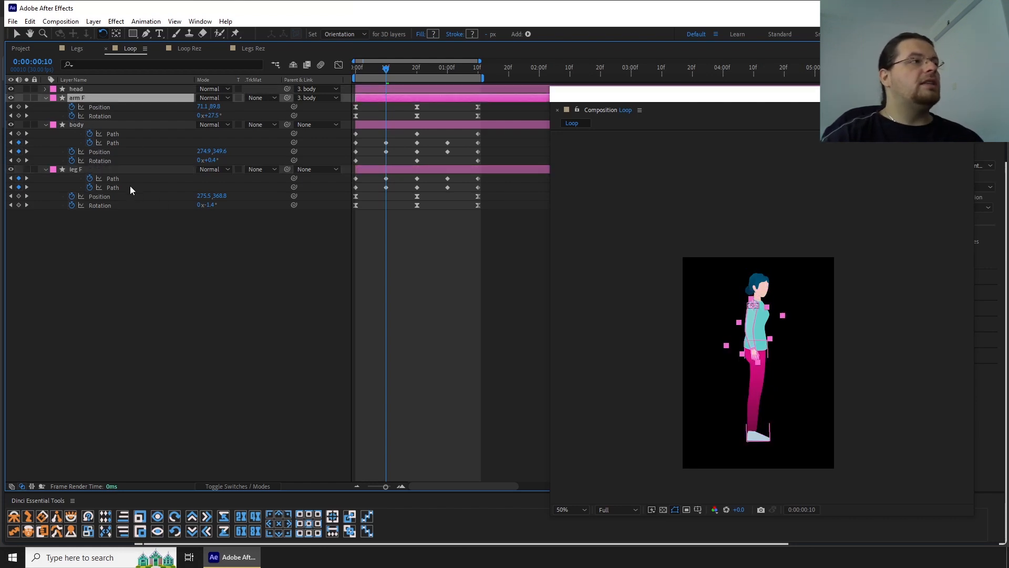
{"action": "left_click", "coordinate": [131, 170], "text": "ctrl"}
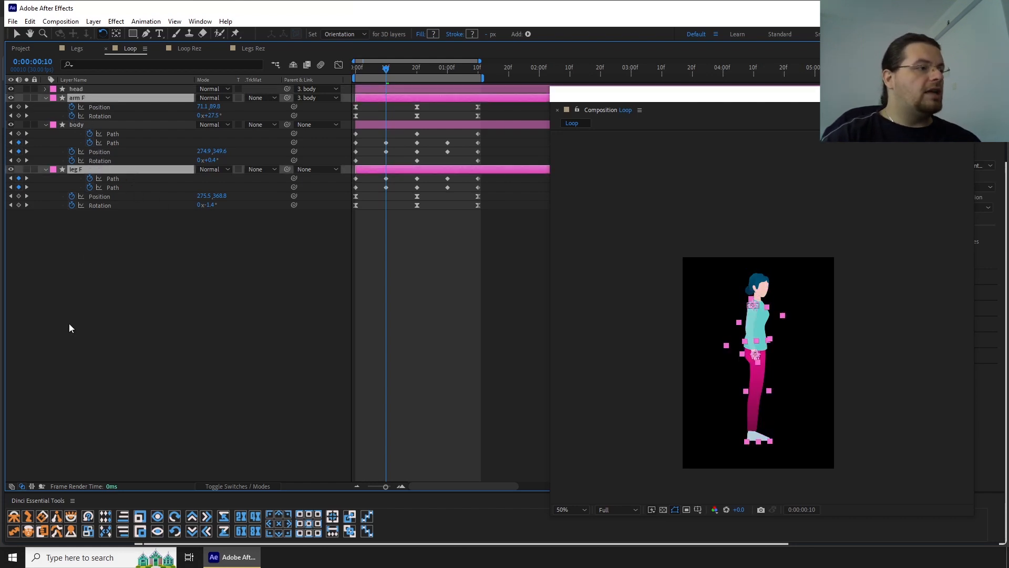
{"action": "left_click", "coordinate": [54, 531]}
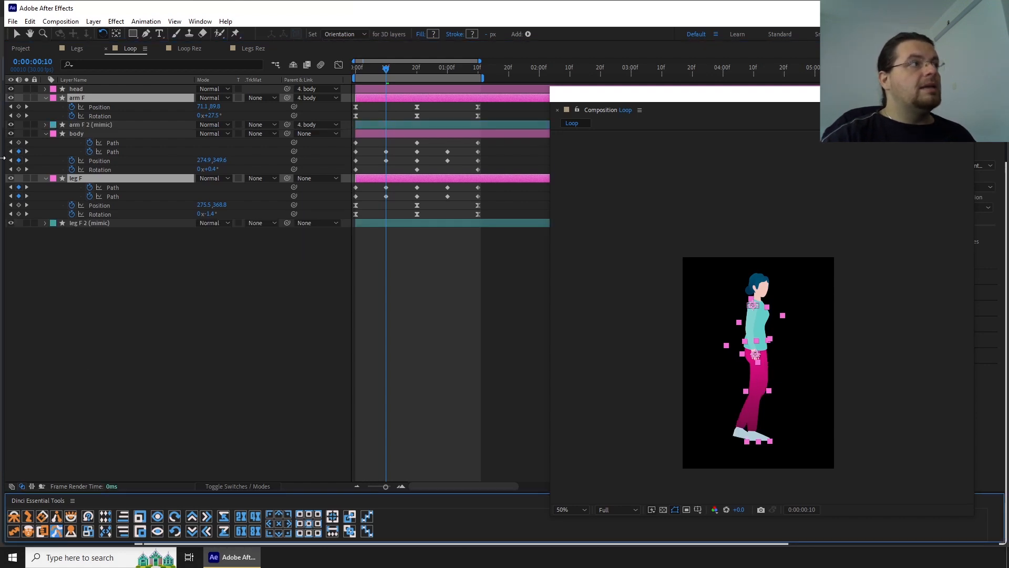
Step: Move the arm F 2 (mimic) layer to the end of the layer stack, behind leg F 2 (mimic), and play back the loop
{"action": "left_click_drag", "start_coordinate": [96, 123], "coordinate": [149, 282]}
{"action": "left_click", "coordinate": [150, 286]}
{"action": "key", "text": "space"}
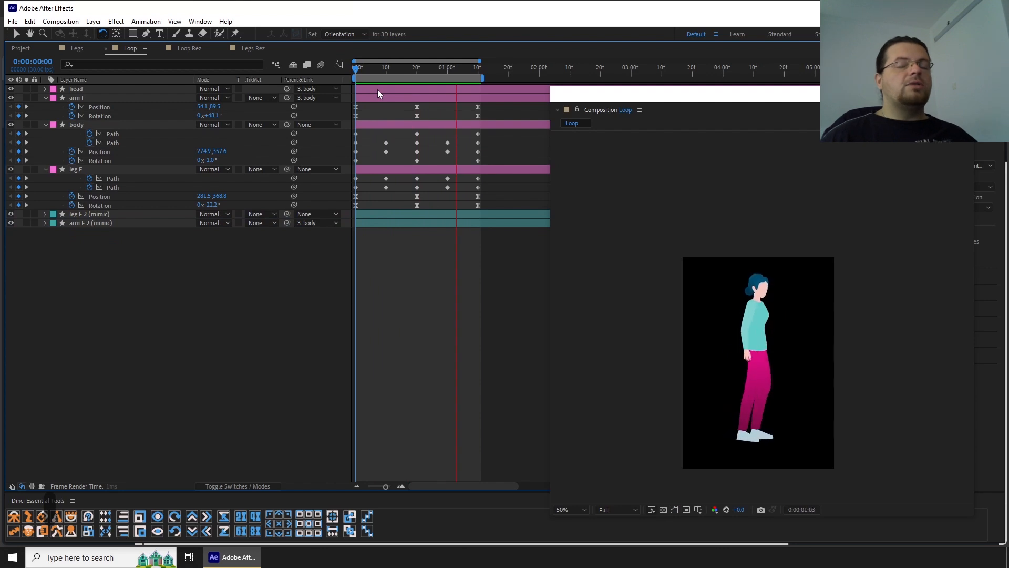